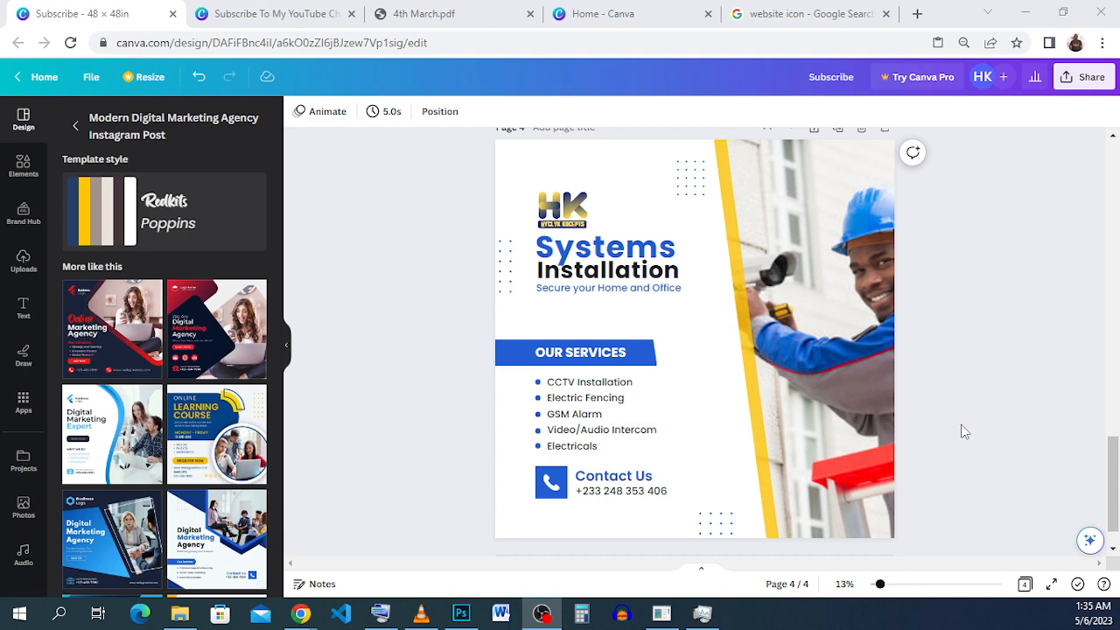
# Create a new blank design with a custom size of 48 × 48 in from the Canva home page.
pyautogui.click(603, 20)
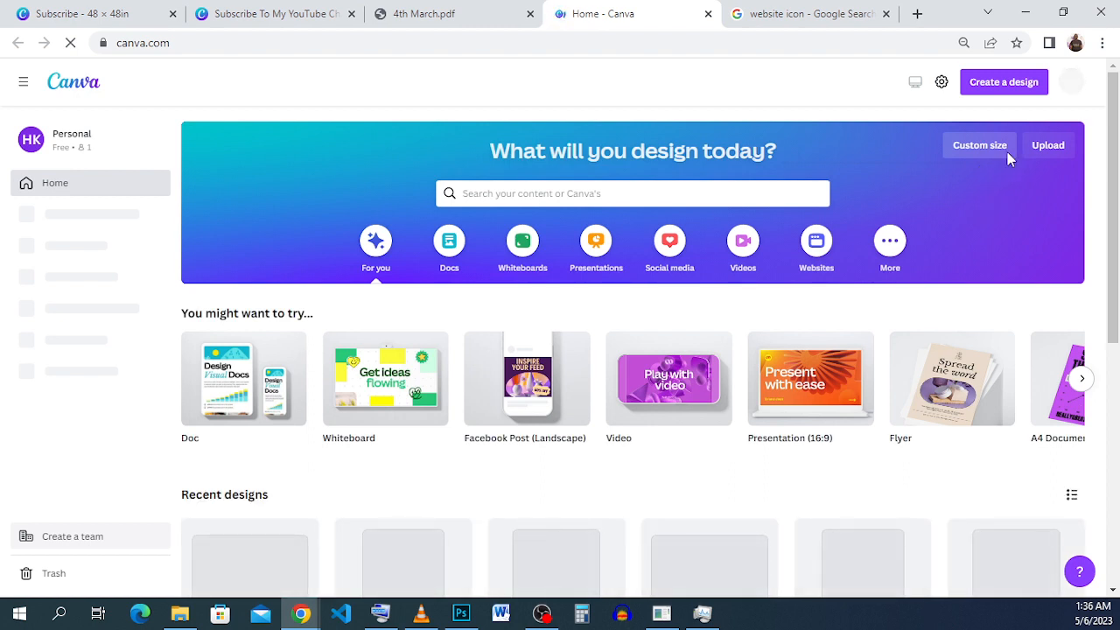
pyautogui.click(1006, 152)
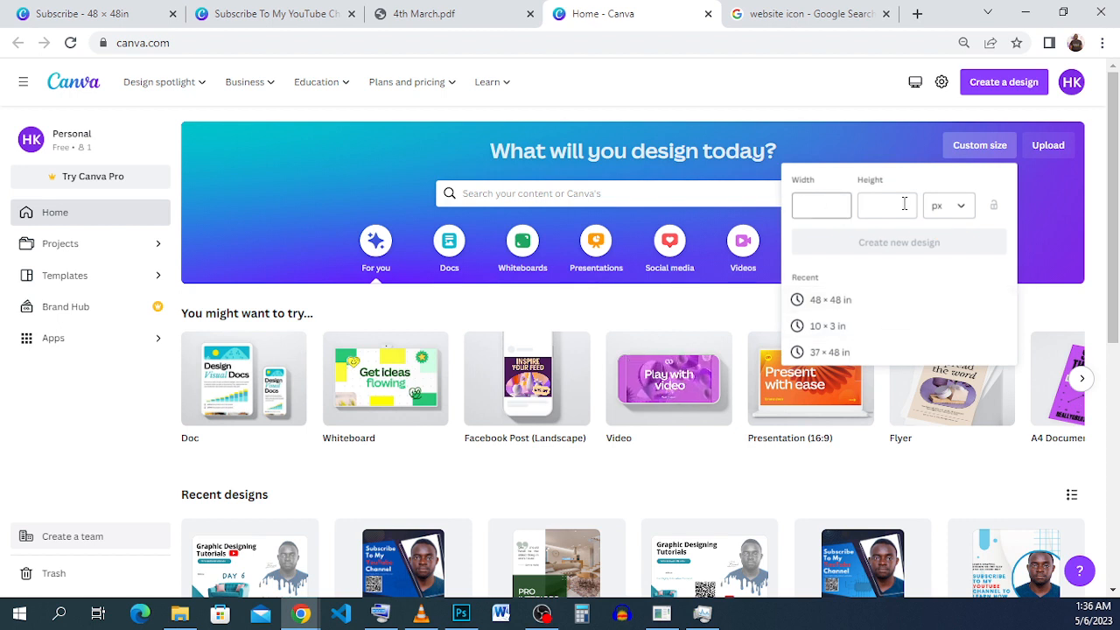
pyautogui.click(827, 203)
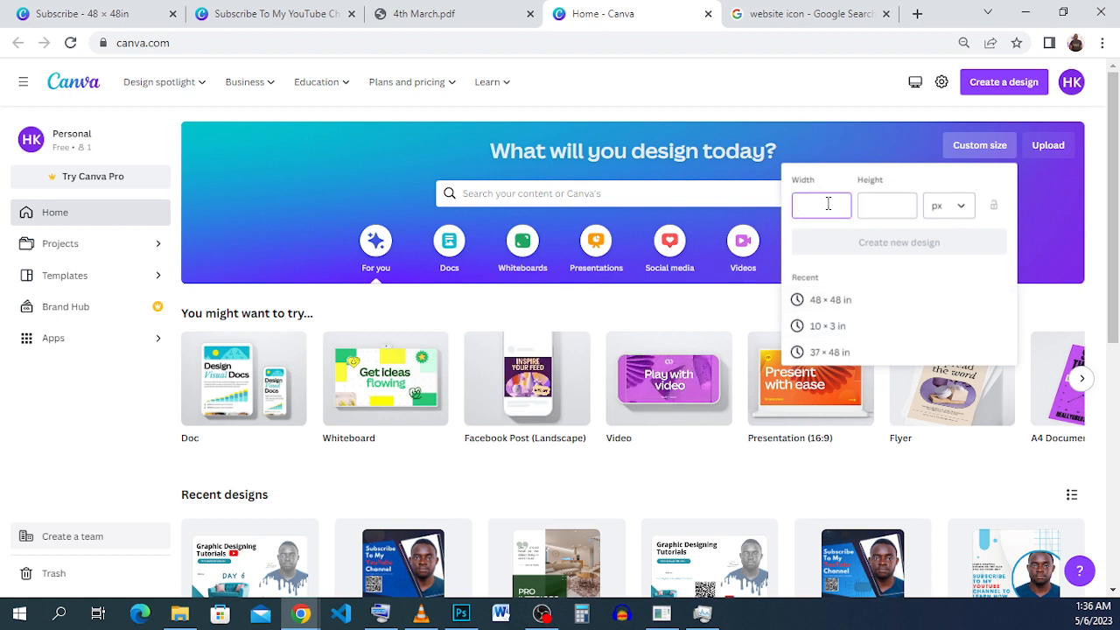
pyautogui.write('48')
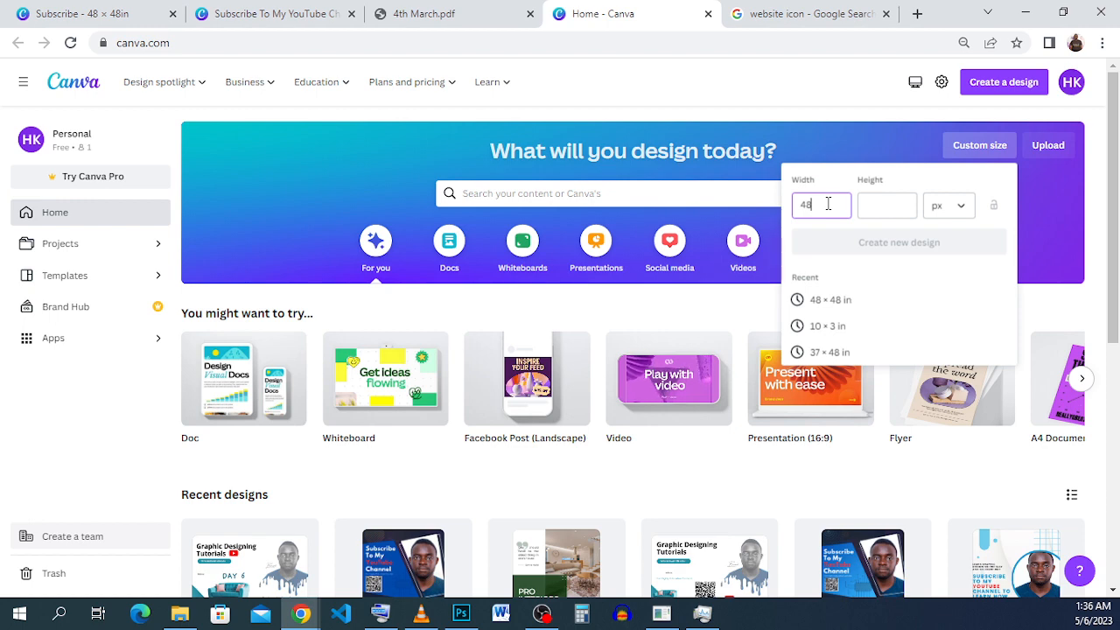
pyautogui.click(893, 206)
pyautogui.write('48')
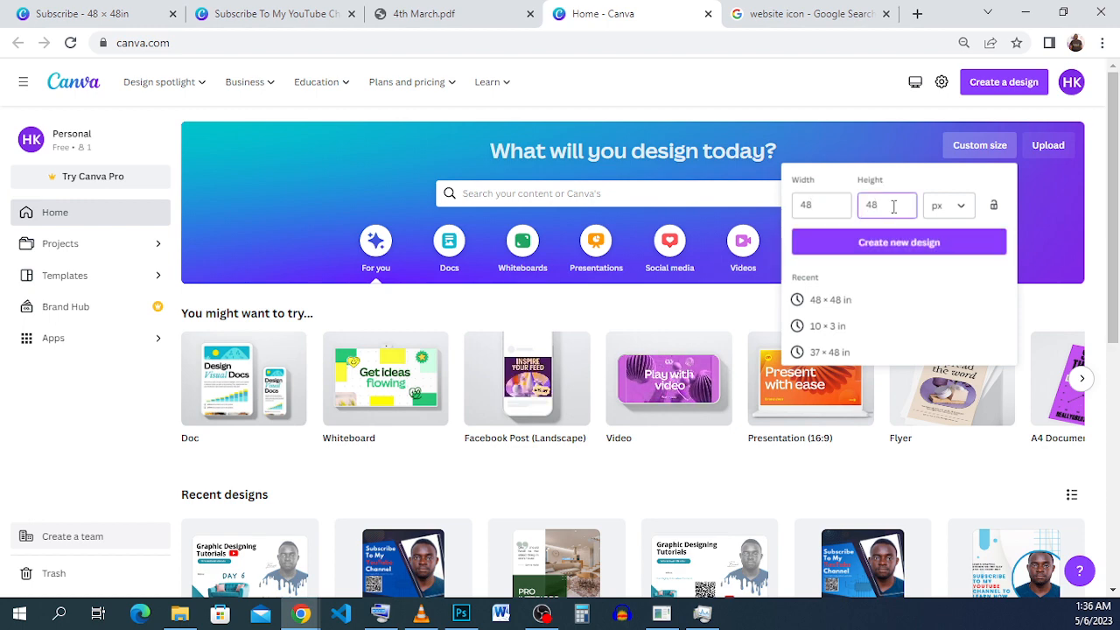
pyautogui.click(955, 210)
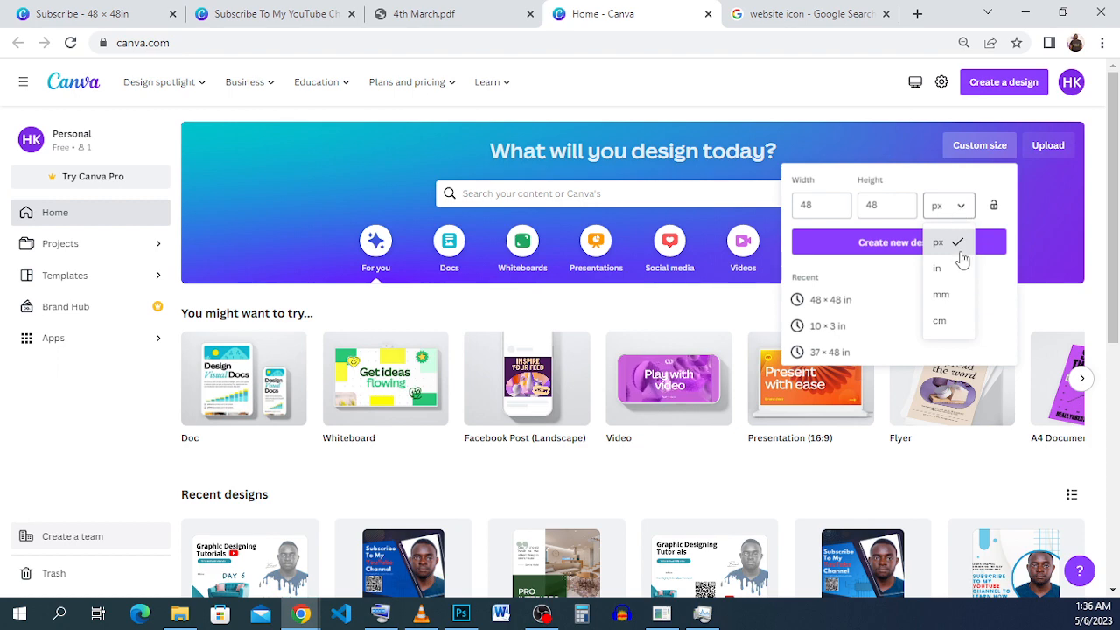
pyautogui.click(938, 264)
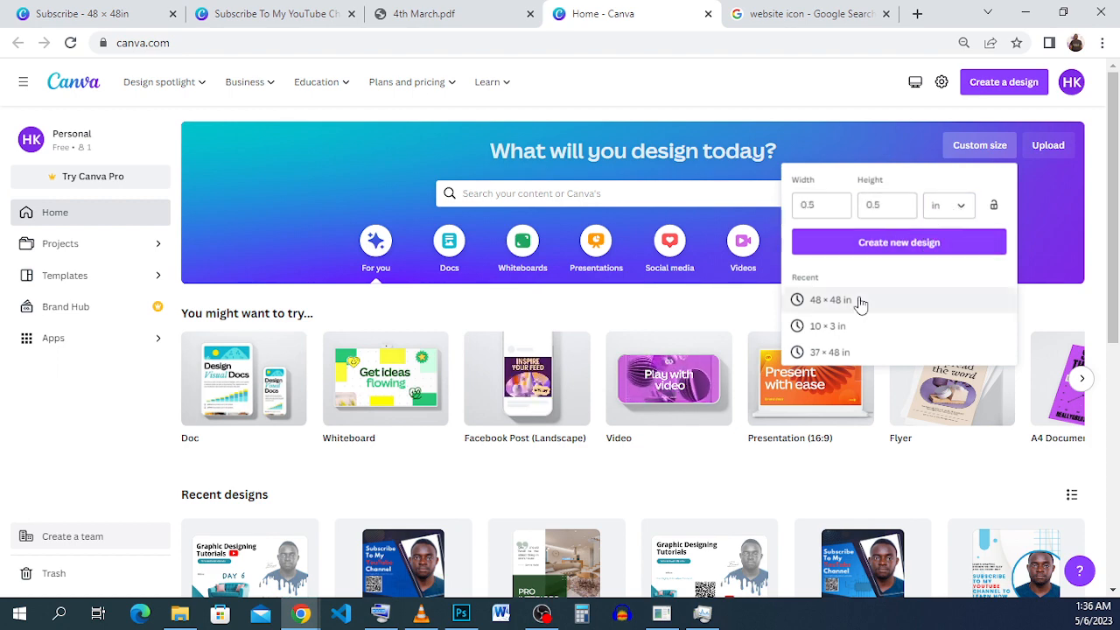
pyautogui.click(949, 207)
pyautogui.click(805, 204)
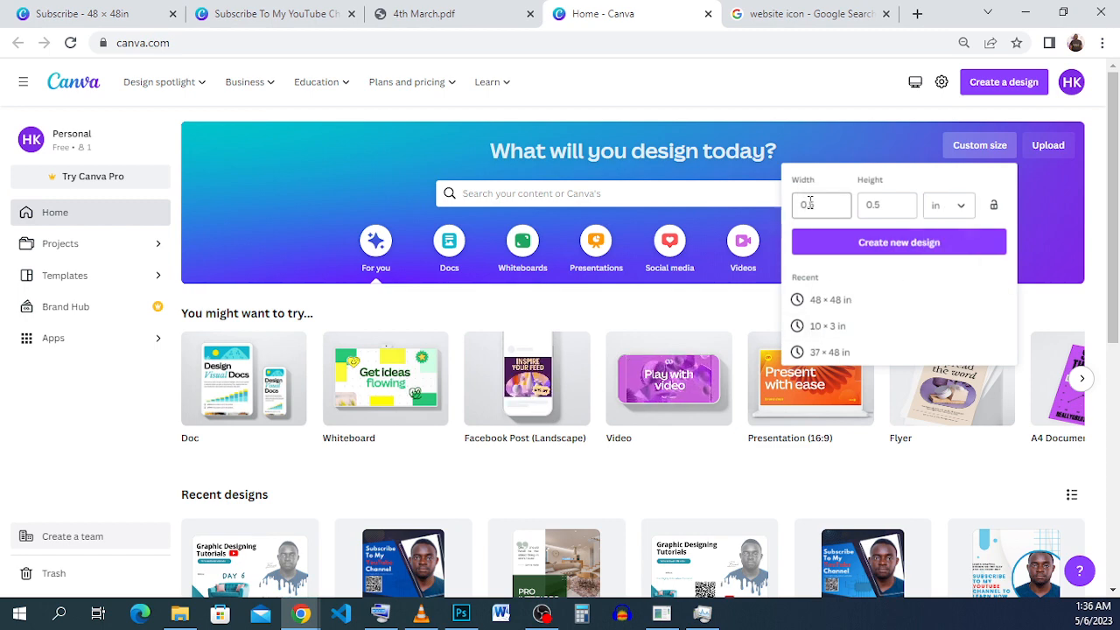
pyautogui.doubleClick(806, 203)
pyautogui.doubleClick(882, 204)
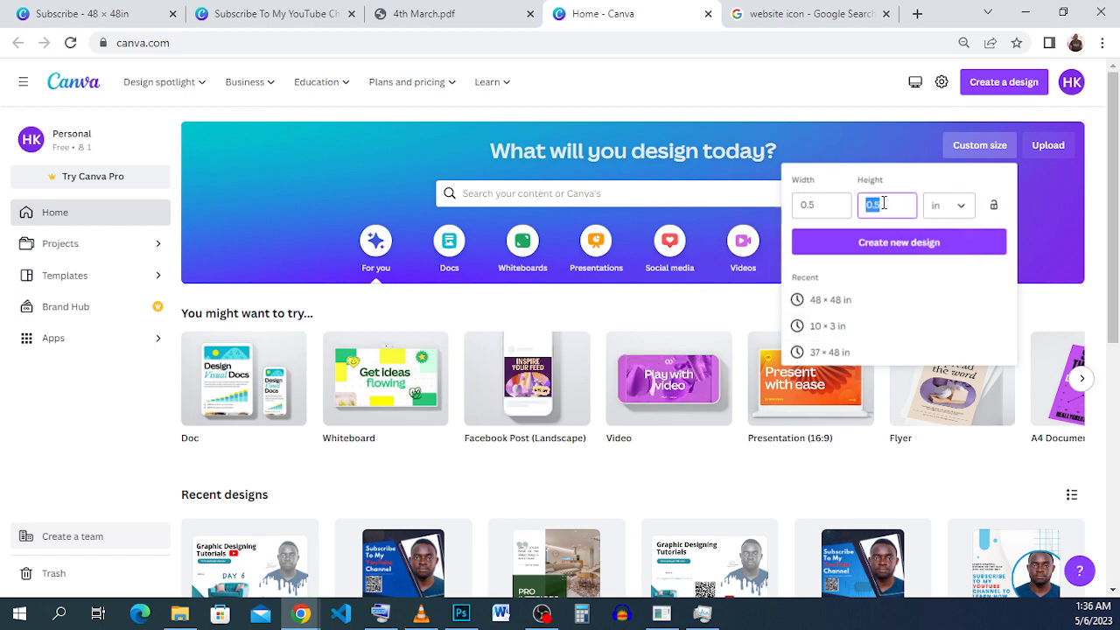
pyautogui.click(866, 306)
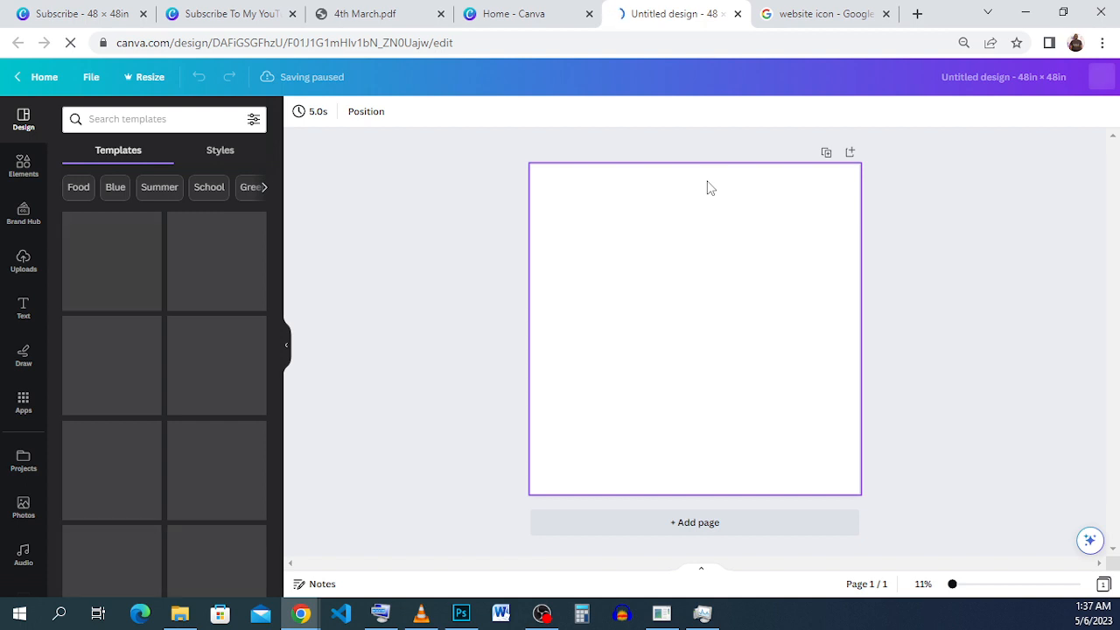
# Search the templates for "blue marketing agency" and apply the Blue & White Modern Digital Marketing Agency Instagram Post template to the blank page.
pyautogui.click(168, 117)
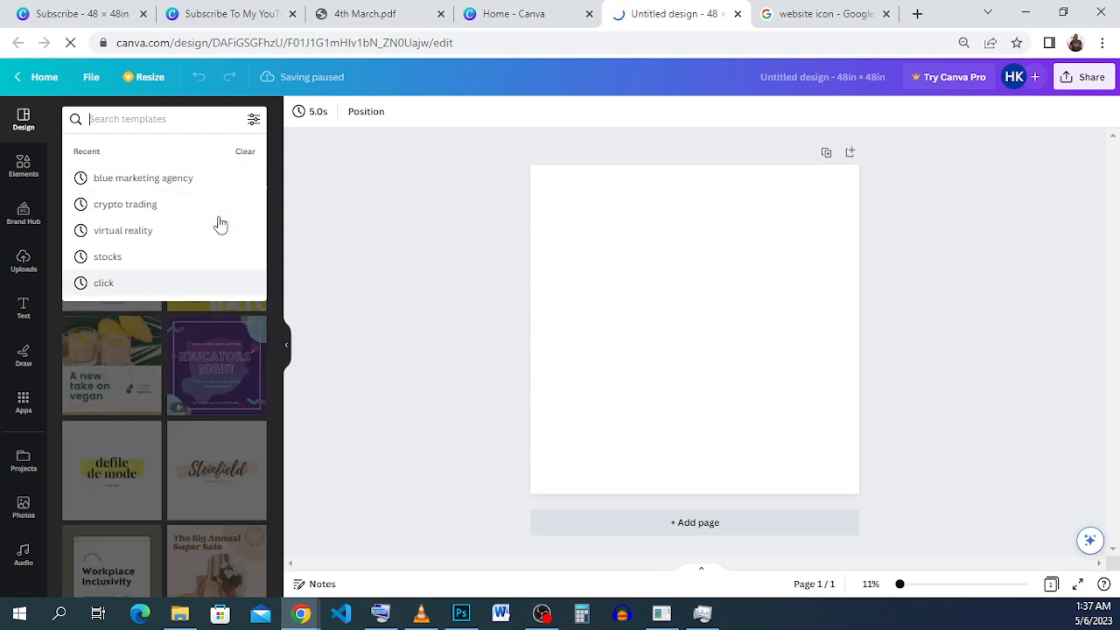
pyautogui.click(187, 179)
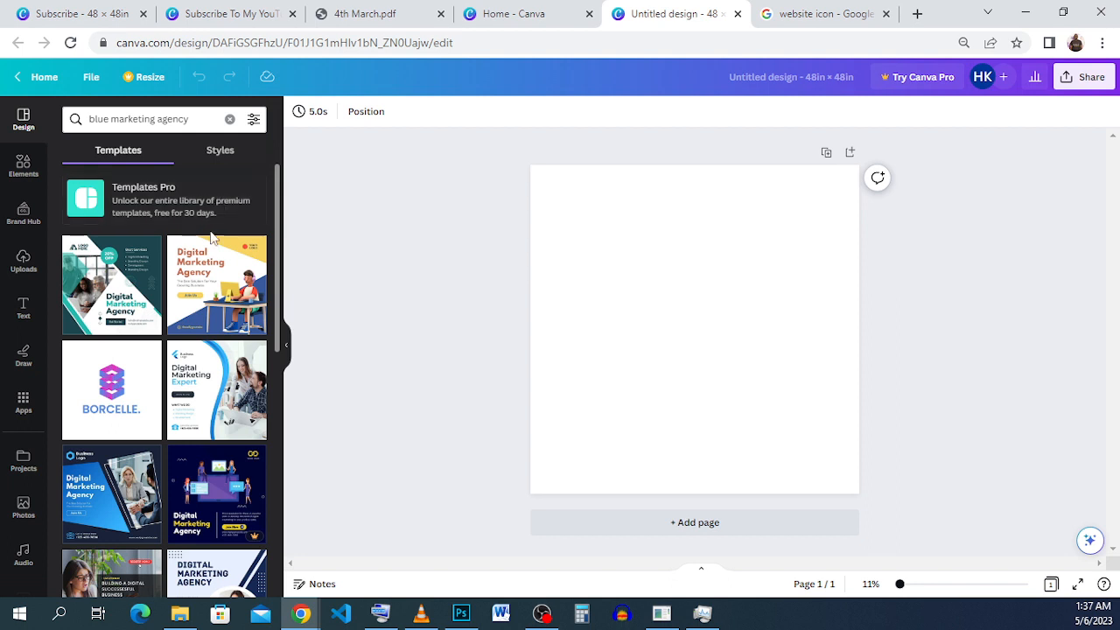
pyautogui.scroll(-3, 198, 322)
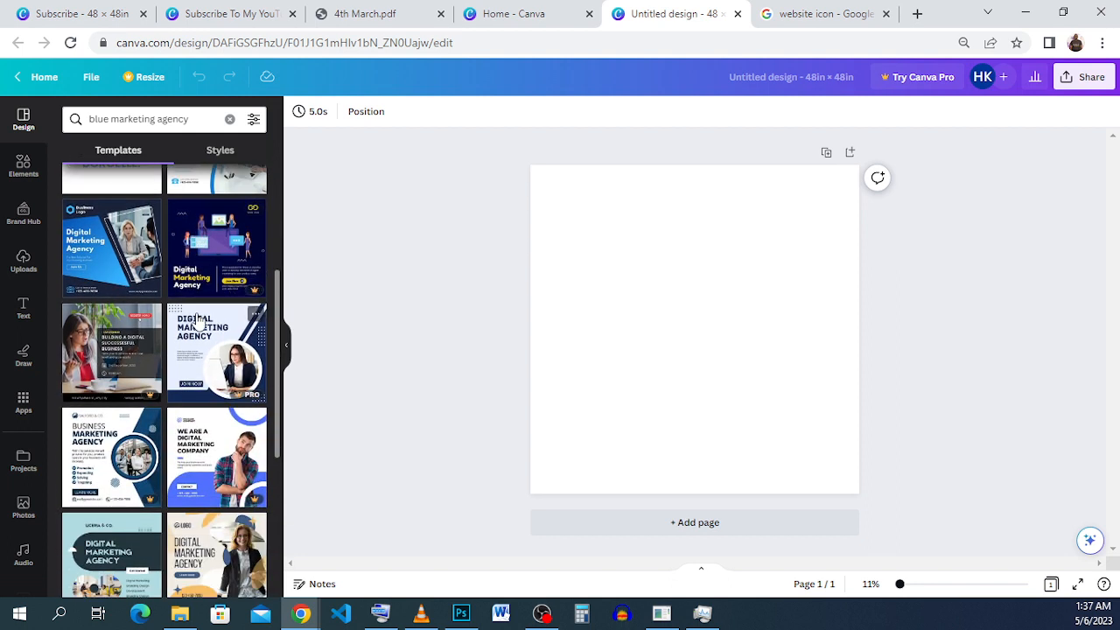
pyautogui.scroll(-4, 198, 322)
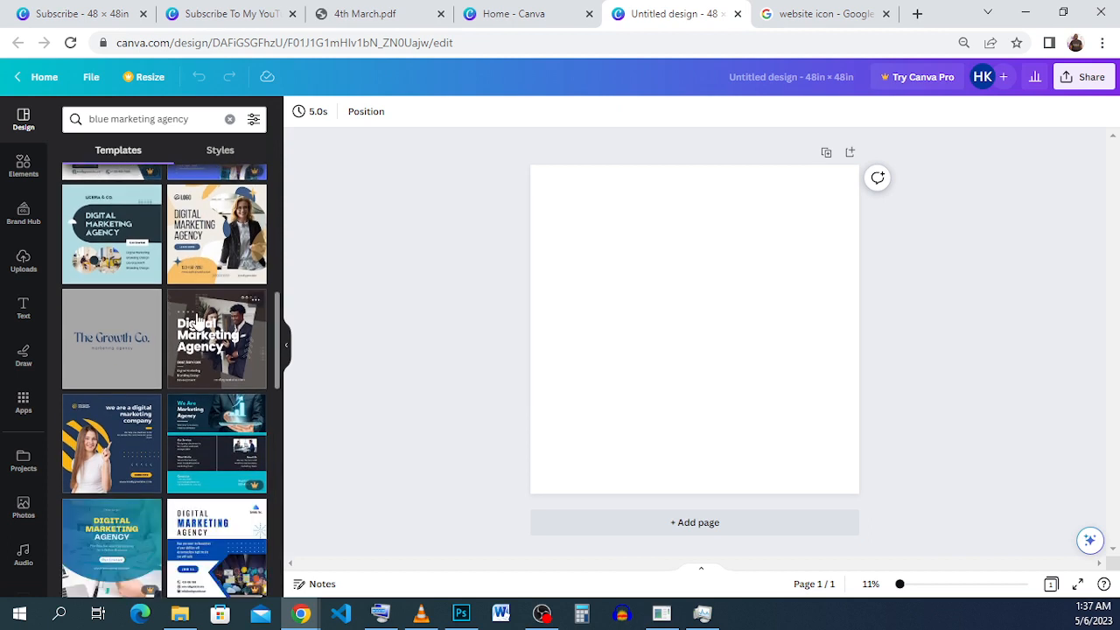
pyautogui.scroll(-2, 198, 321)
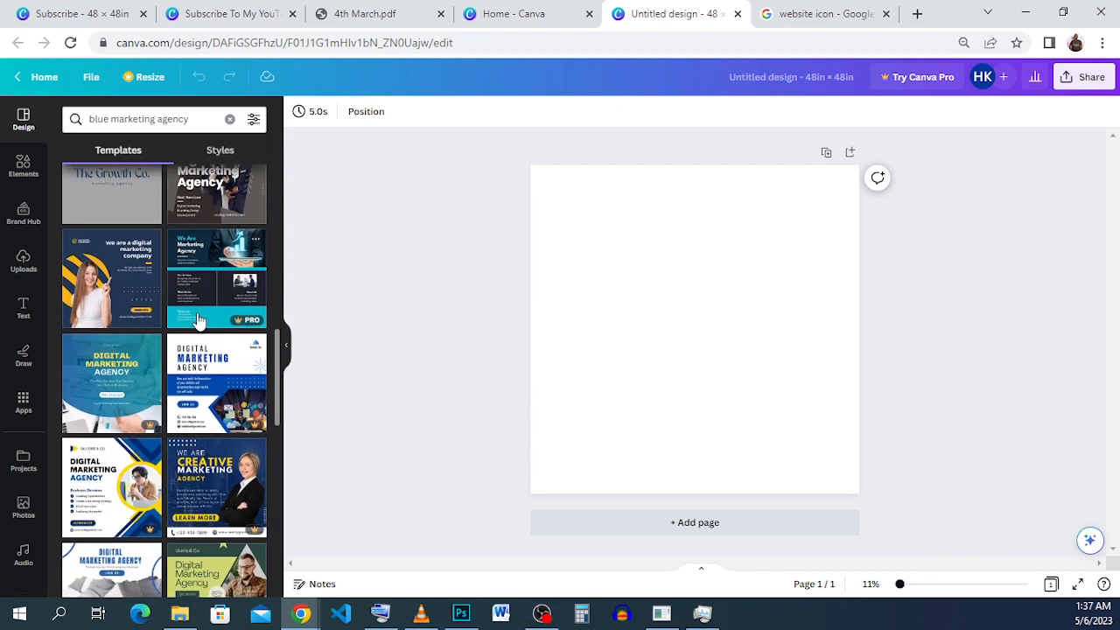
pyautogui.scroll(-4, 196, 315)
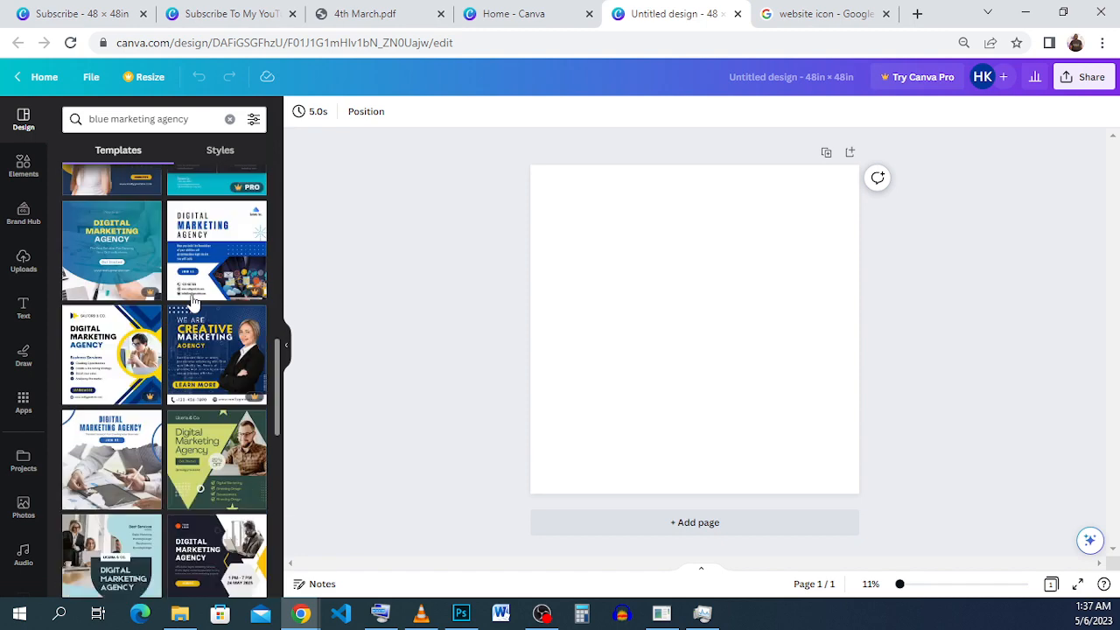
pyautogui.scroll(-2, 194, 301)
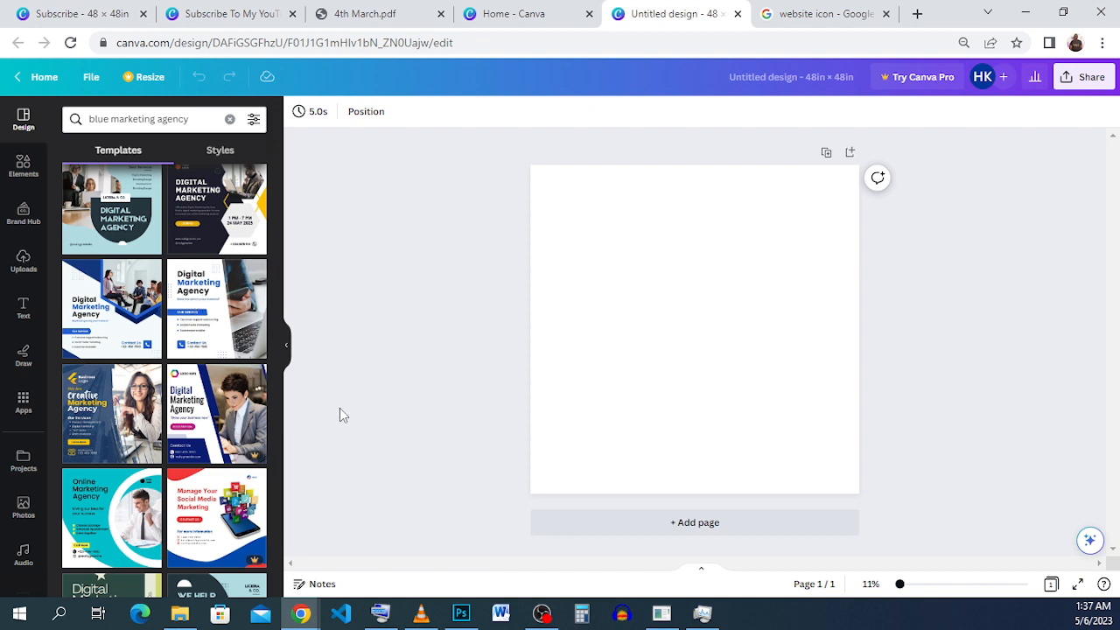
pyautogui.click(233, 315)
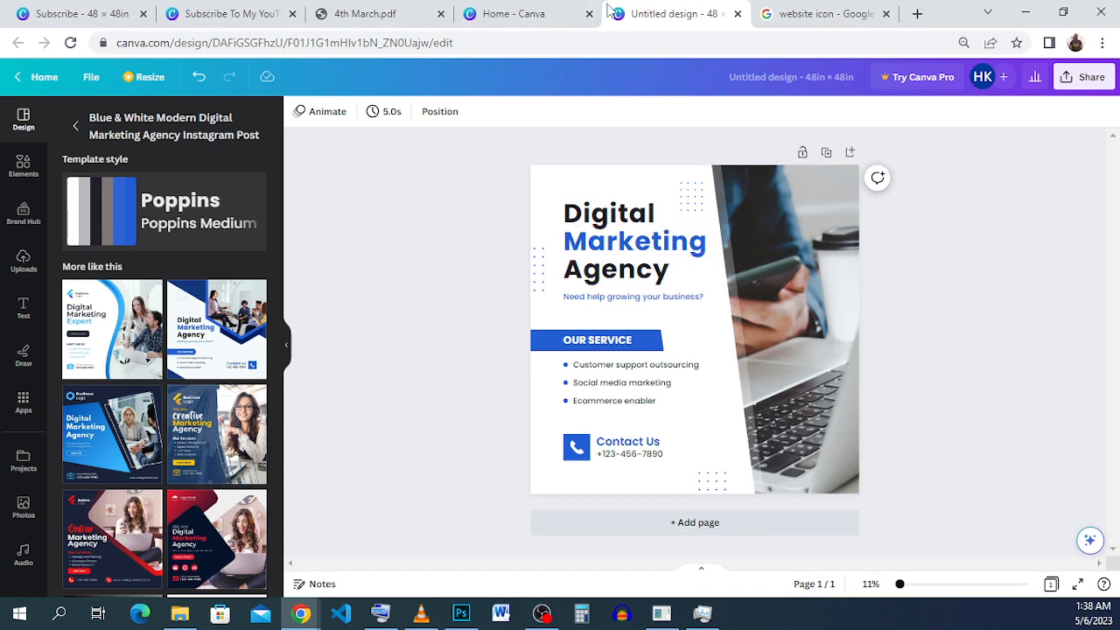
# In the open "Subscribe To My YouTube Channel" design, apply the Blue & White Modern Digital Marketing Agency Instagram Post template to page 3.
pyautogui.click(244, 18)
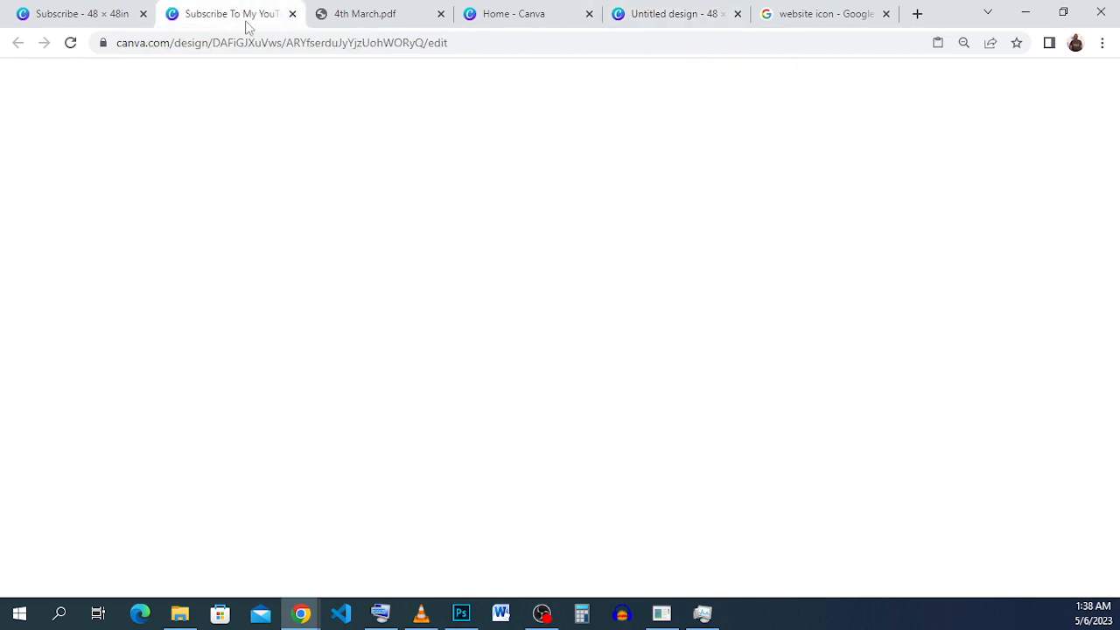
pyautogui.scroll(-5, 523, 275)
pyautogui.scroll(-1, 528, 280)
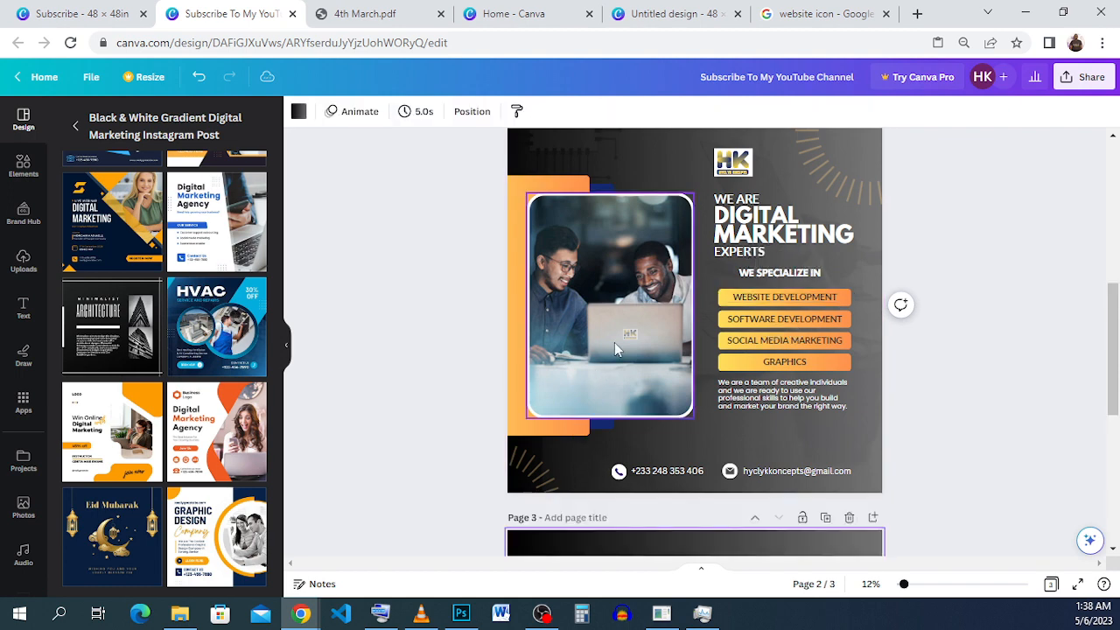
pyautogui.scroll(-5, 925, 383)
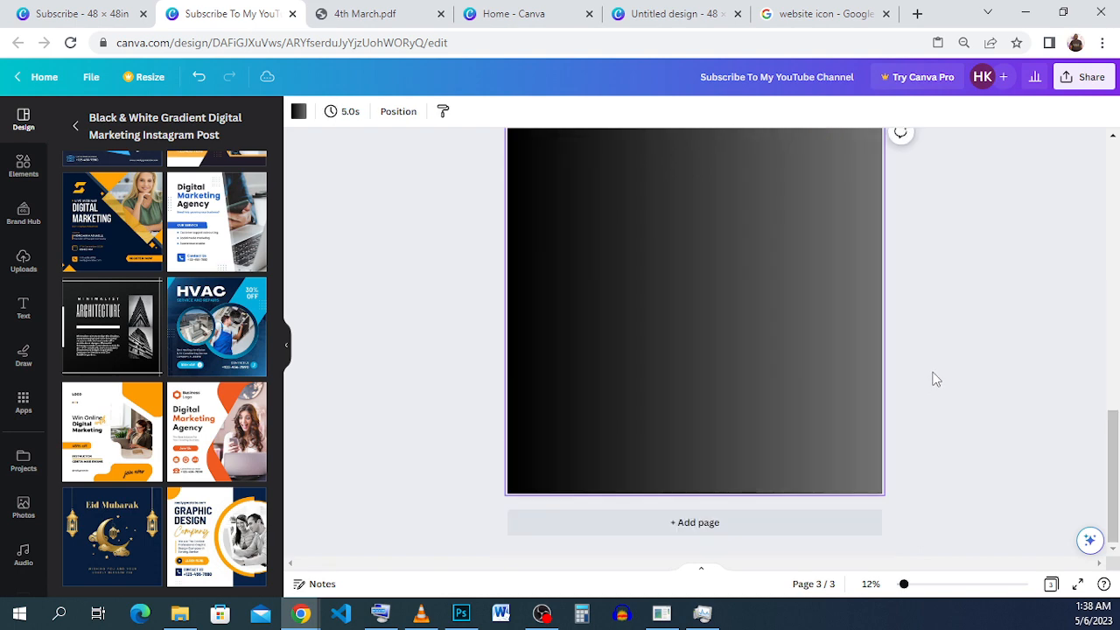
pyautogui.scroll(1, 940, 345)
pyautogui.scroll(-1, 940, 344)
pyautogui.scroll(8, 209, 333)
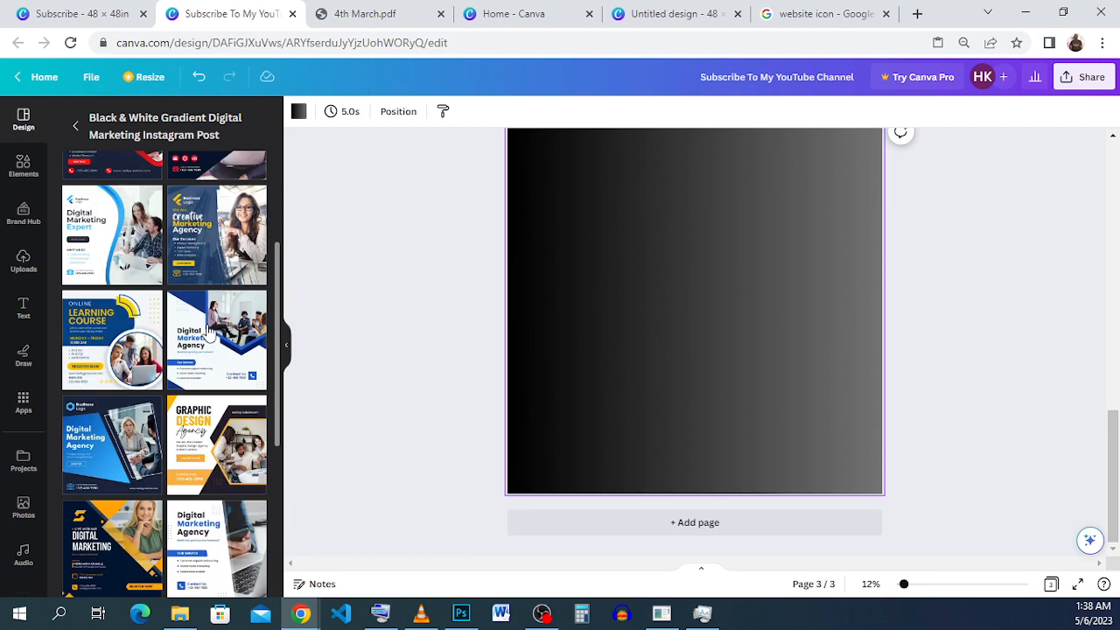
pyautogui.scroll(1, 209, 333)
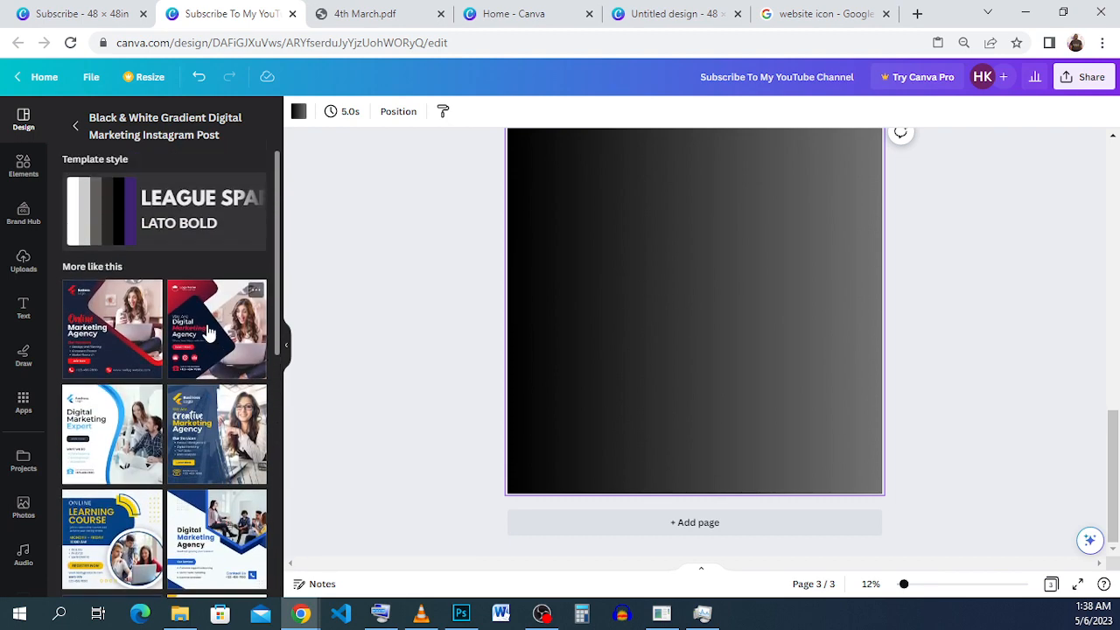
pyautogui.scroll(-10, 208, 332)
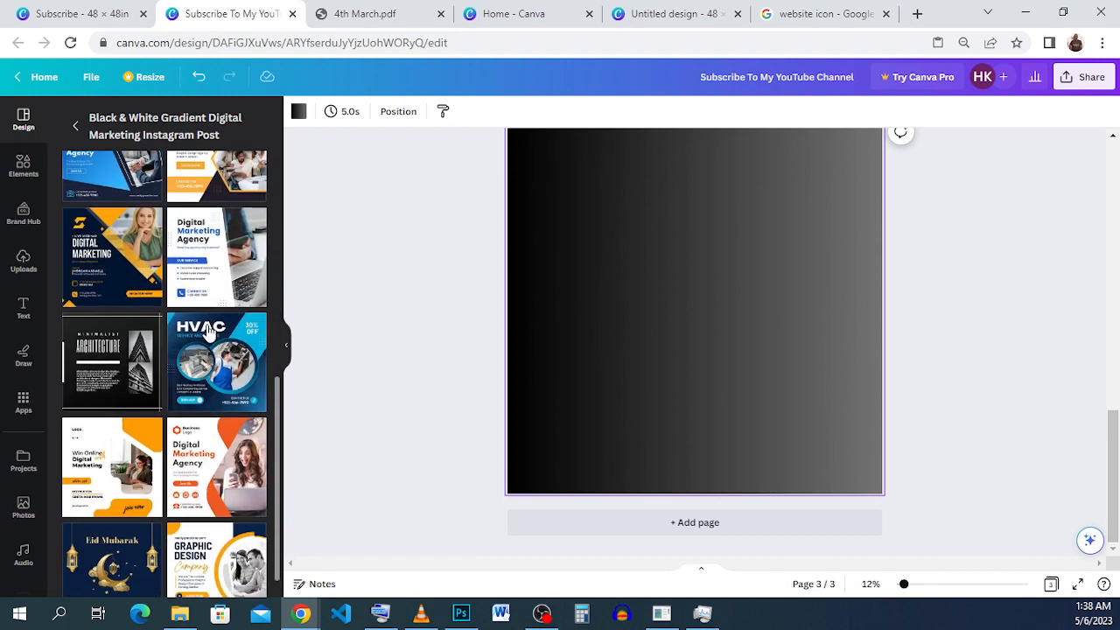
pyautogui.click(211, 299)
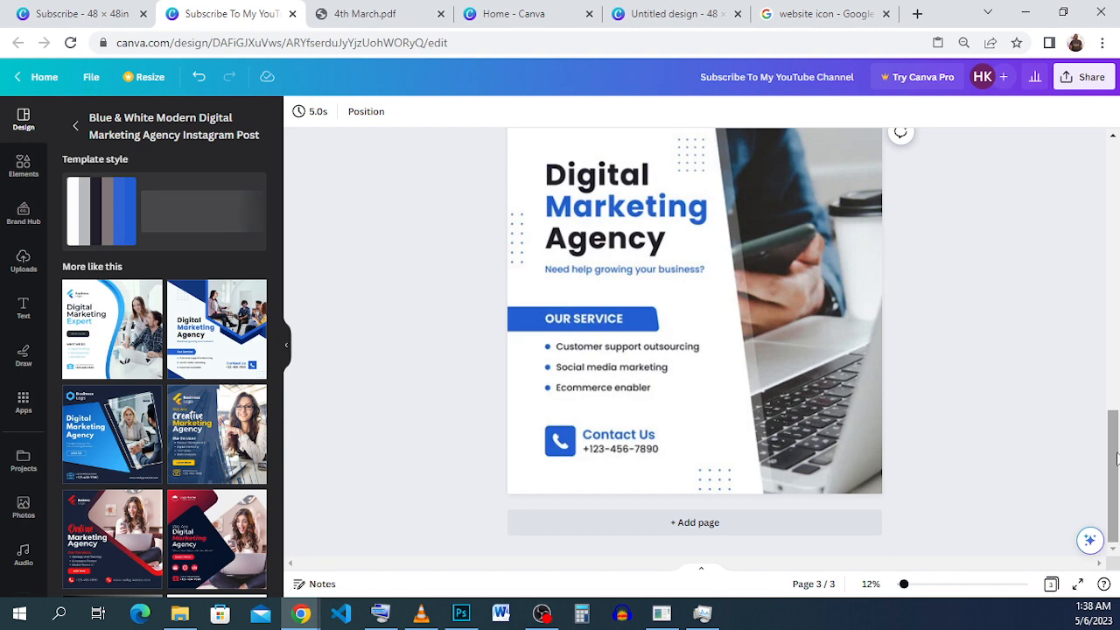
pyautogui.moveTo(1117, 461); pyautogui.dragTo(1117, 455)
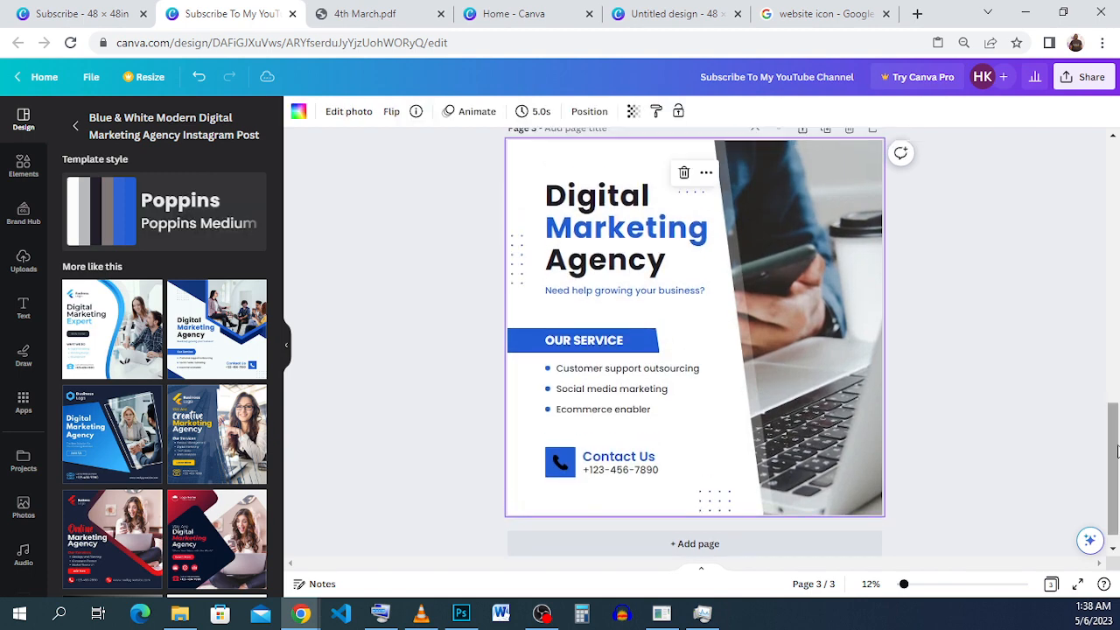
pyautogui.click(1016, 429)
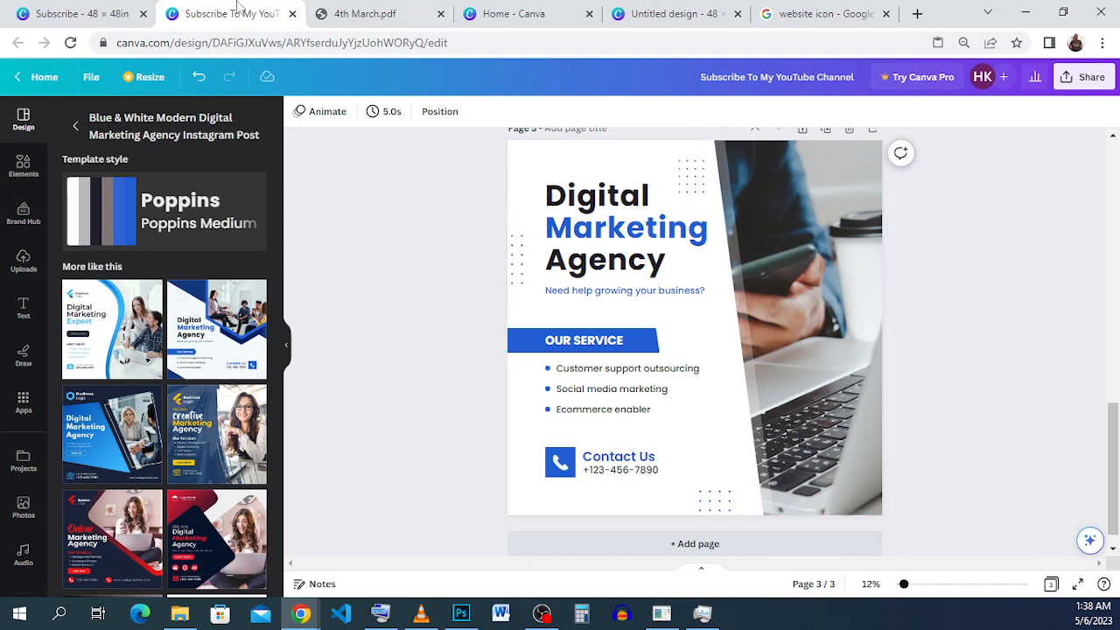
# Copy the grouped HK logo from page 4 of the open "Subscribe" design.
pyautogui.click(87, 12)
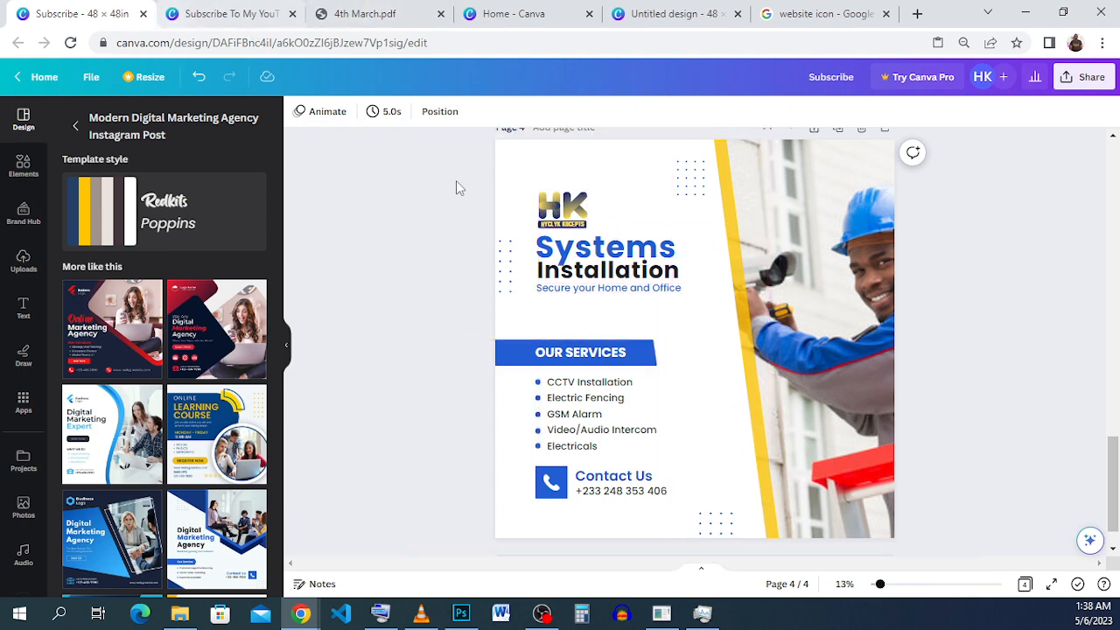
pyautogui.rightClick(552, 212)
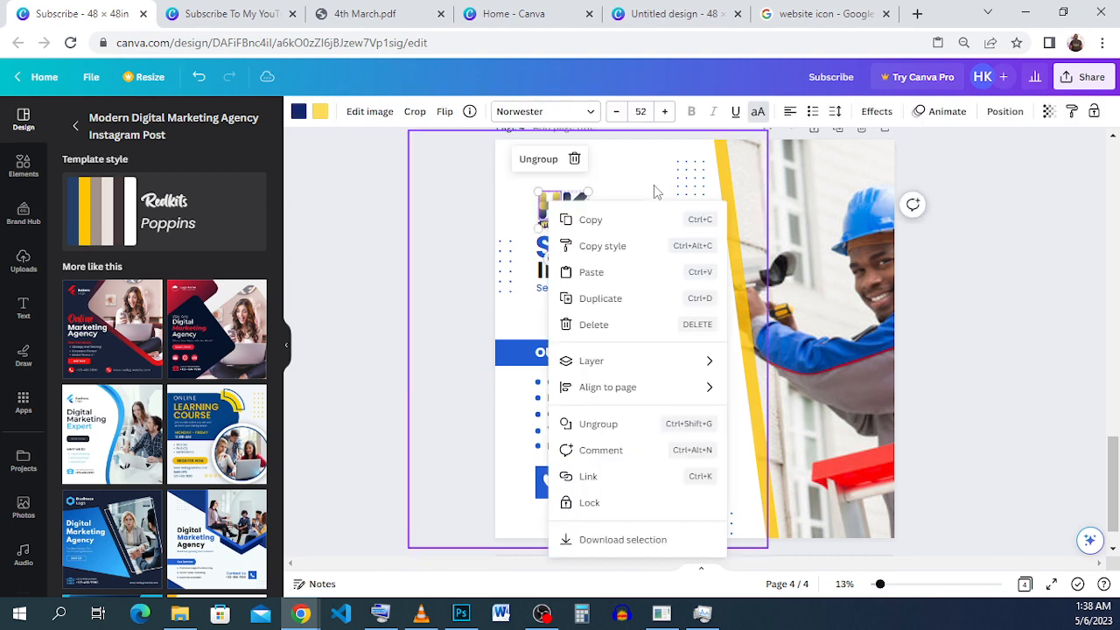
pyautogui.click(638, 222)
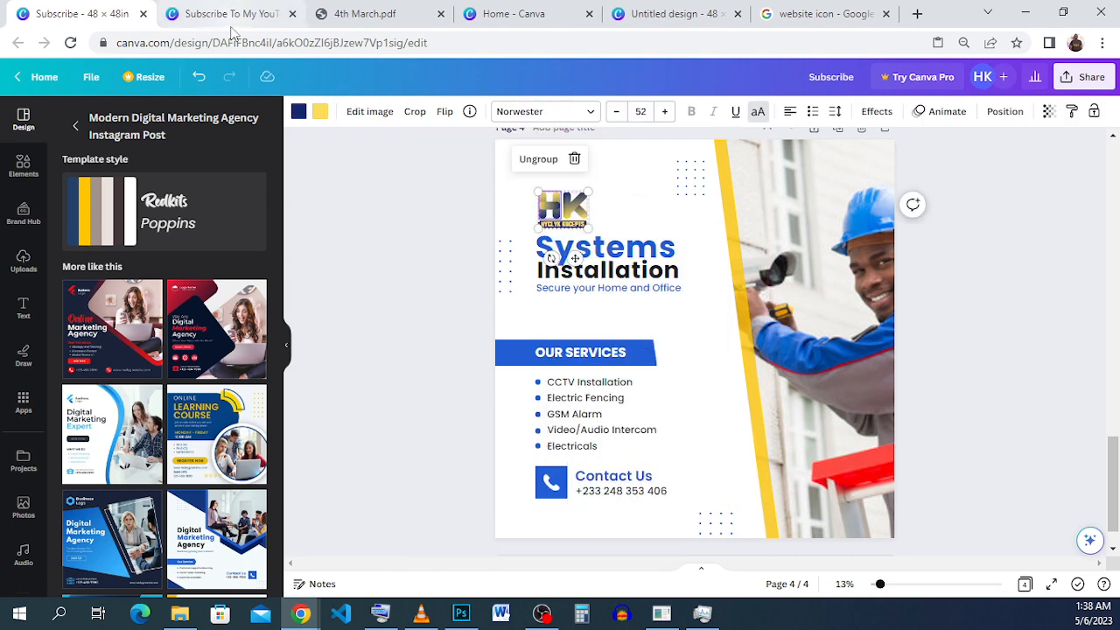
# On page 3 of the "Subscribe To My YouTube Channel" design, delete the "Digital" heading line and paste the copied HK logo above "Marketing".
pyautogui.click(229, 14)
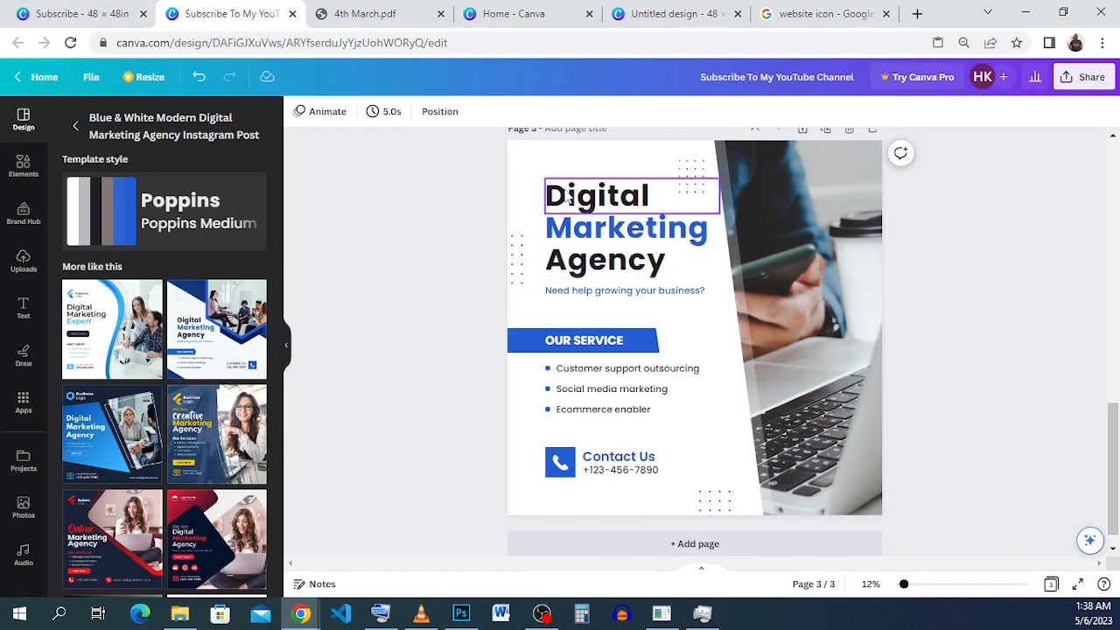
pyautogui.moveTo(568, 201); pyautogui.dragTo(566, 303)
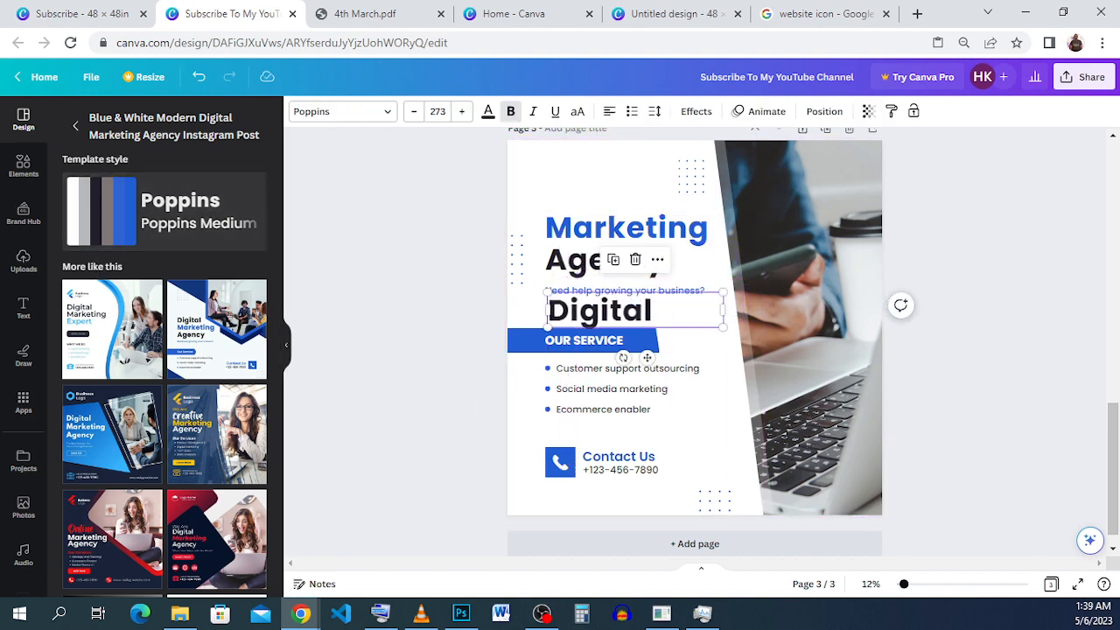
pyautogui.click(17, 262)
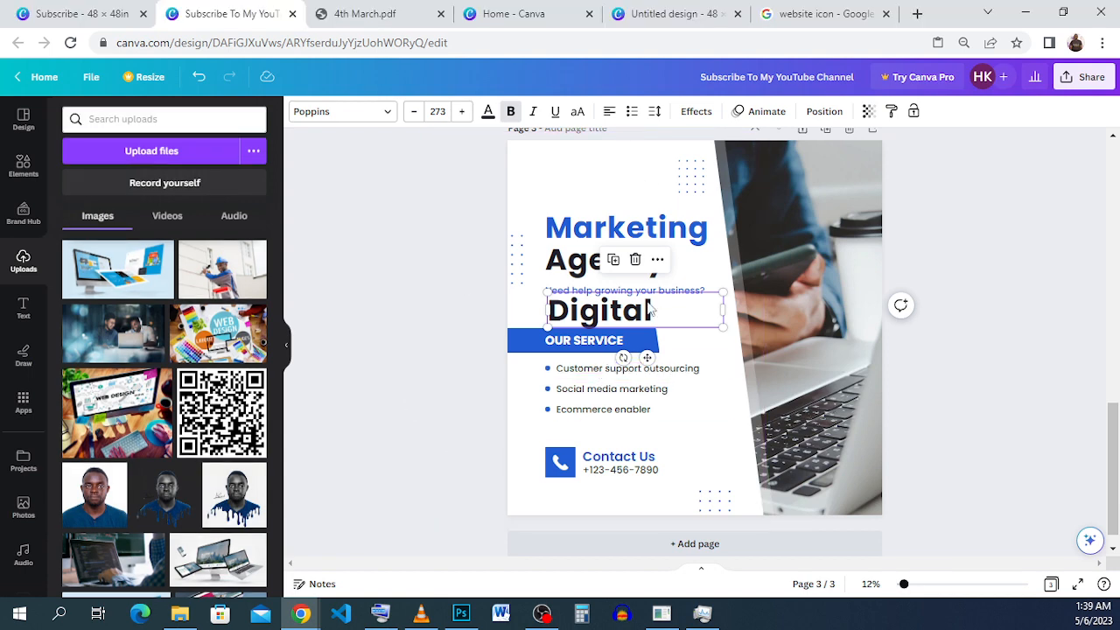
pyautogui.click(636, 260)
pyautogui.rightClick(602, 182)
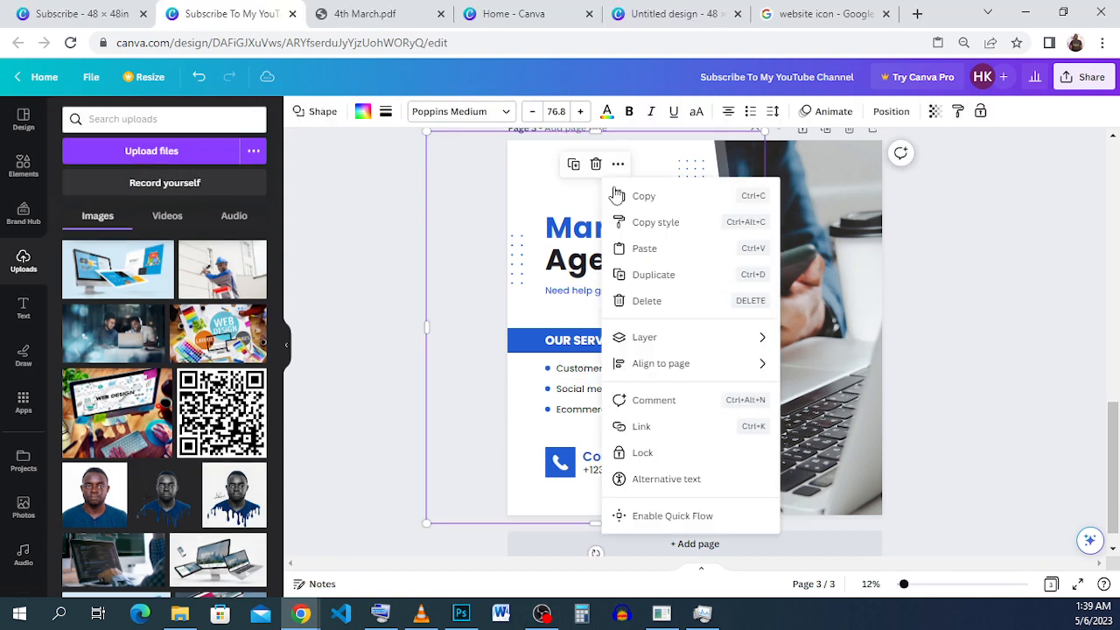
pyautogui.click(677, 248)
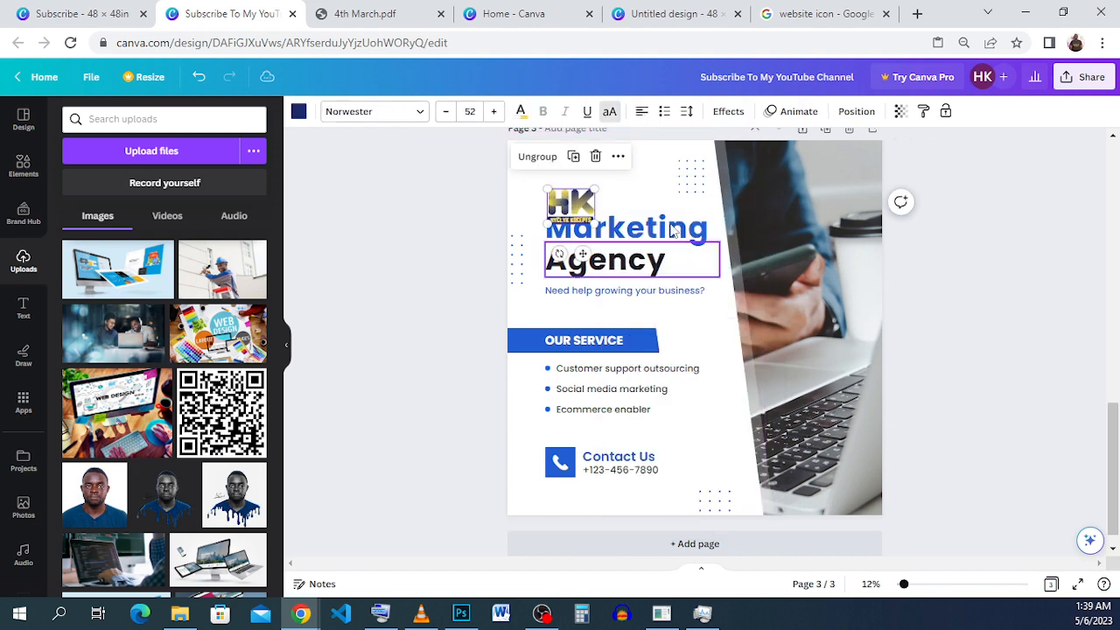
# Move the pasted HK logo slightly up so it sits clear above the "Marketing" heading.
pyautogui.moveTo(574, 194); pyautogui.dragTo(570, 187)
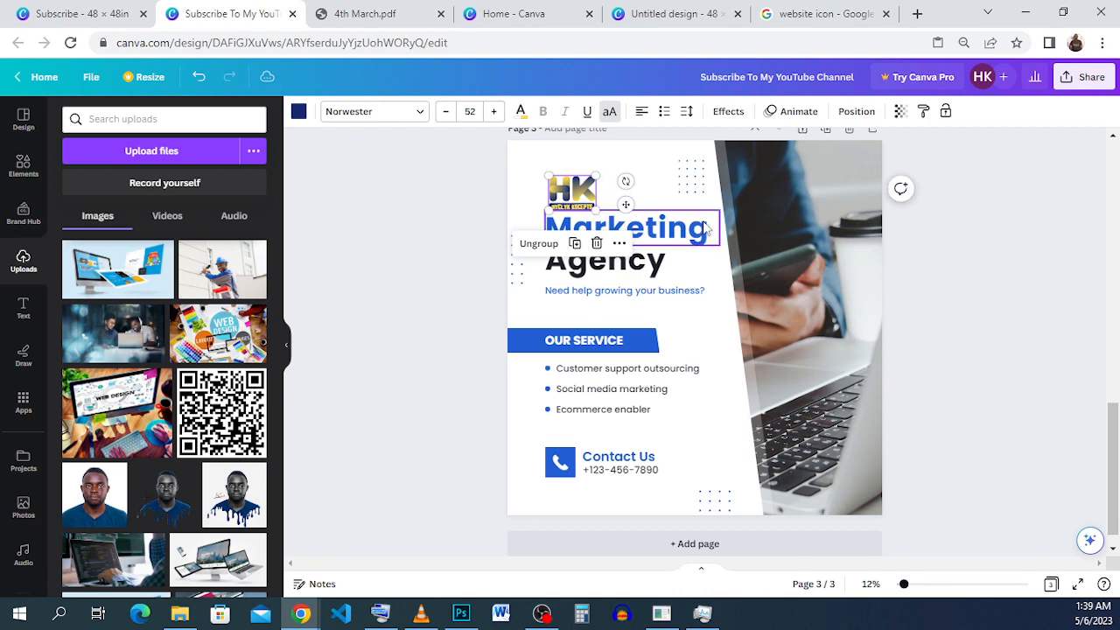
pyautogui.click(626, 229)
# Switch to the "Subscribe" design and copy the "Systems" heading text from page 4.
pyautogui.click(99, 17)
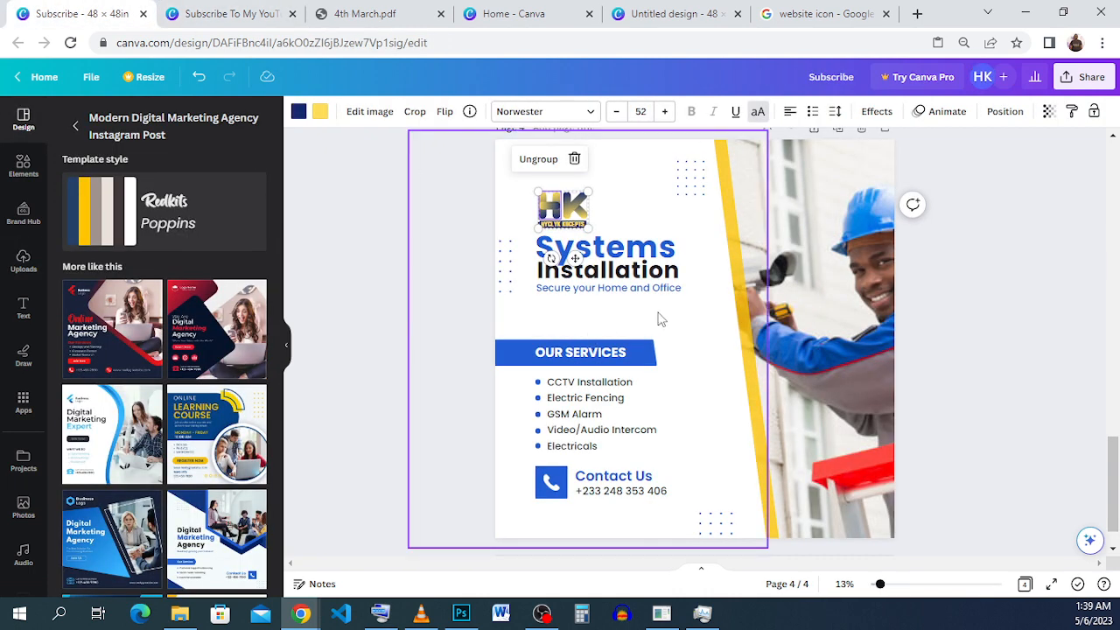
pyautogui.click(649, 252)
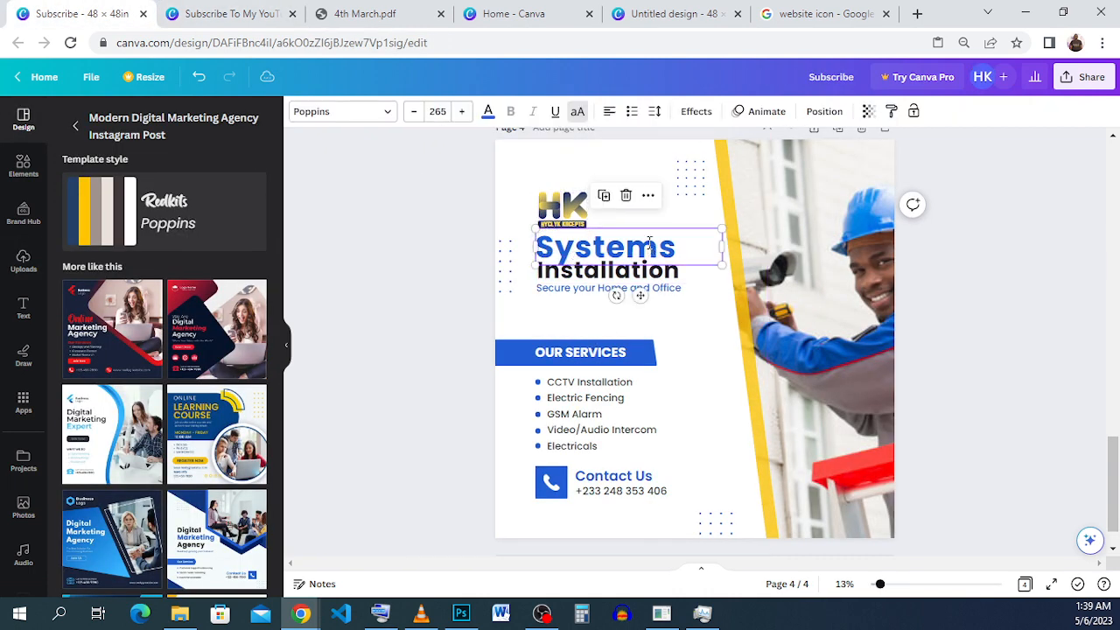
pyautogui.doubleClick(650, 252)
pyautogui.rightClick(650, 250)
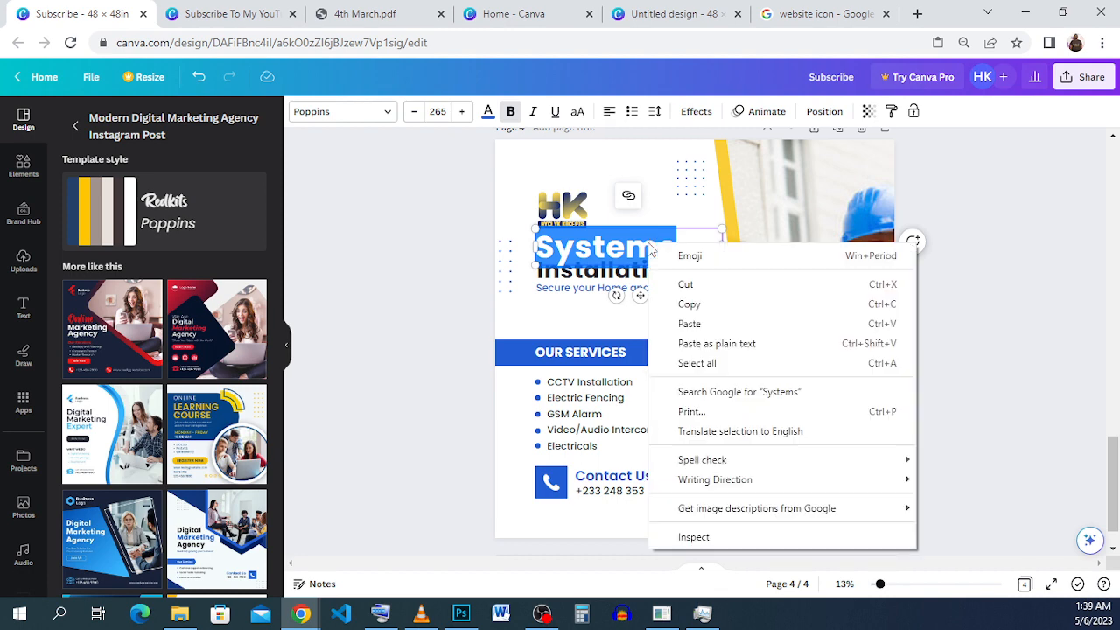
pyautogui.click(690, 303)
# On page 3 of the "Subscribe To My YouTube Channel" design, replace the "Marketing" heading text with the copied "Systems".
pyautogui.click(232, 14)
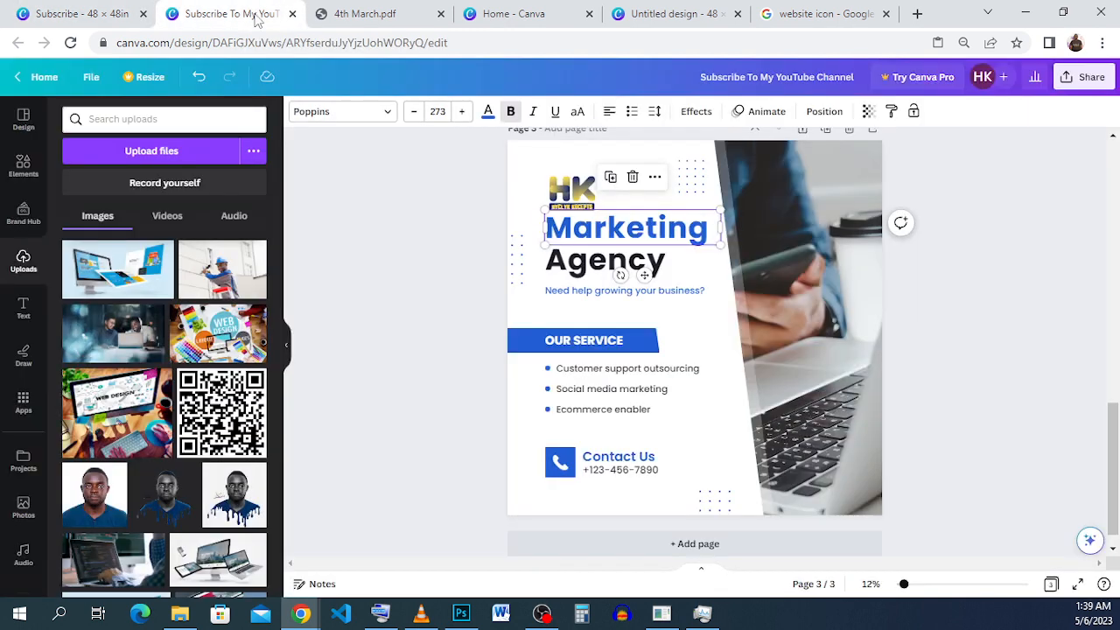
pyautogui.doubleClick(665, 229)
pyautogui.rightClick(665, 231)
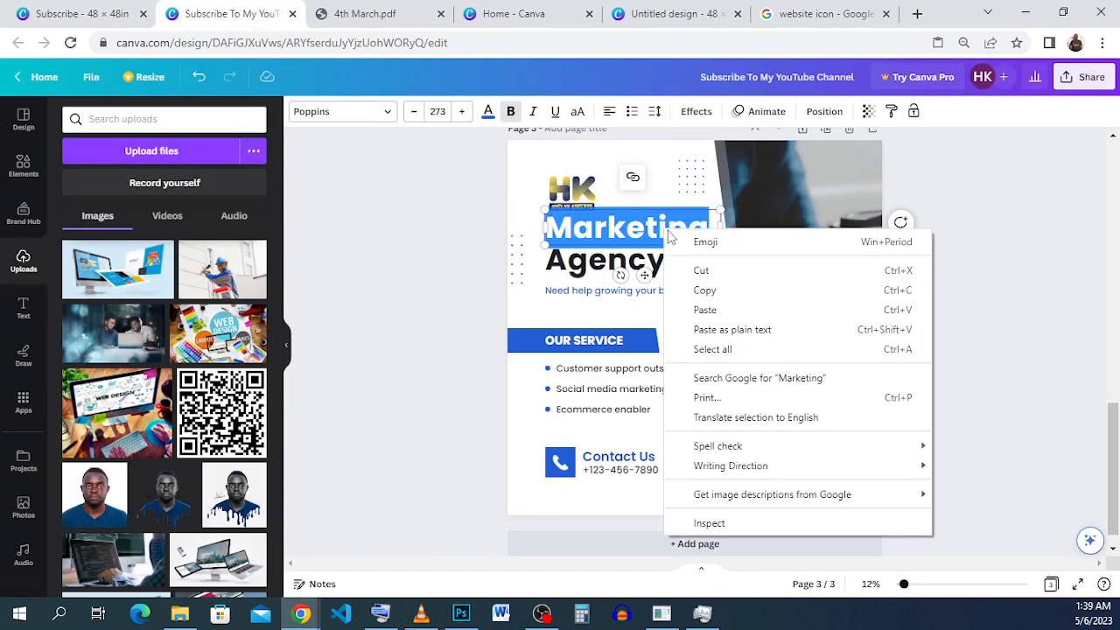
pyautogui.click(740, 306)
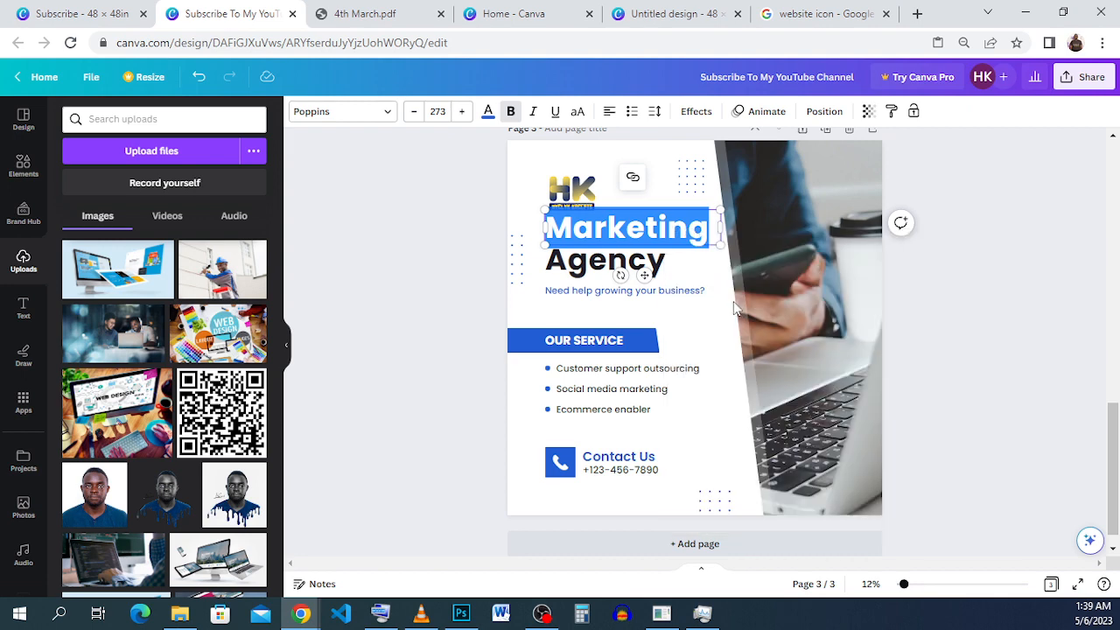
pyautogui.click(787, 291)
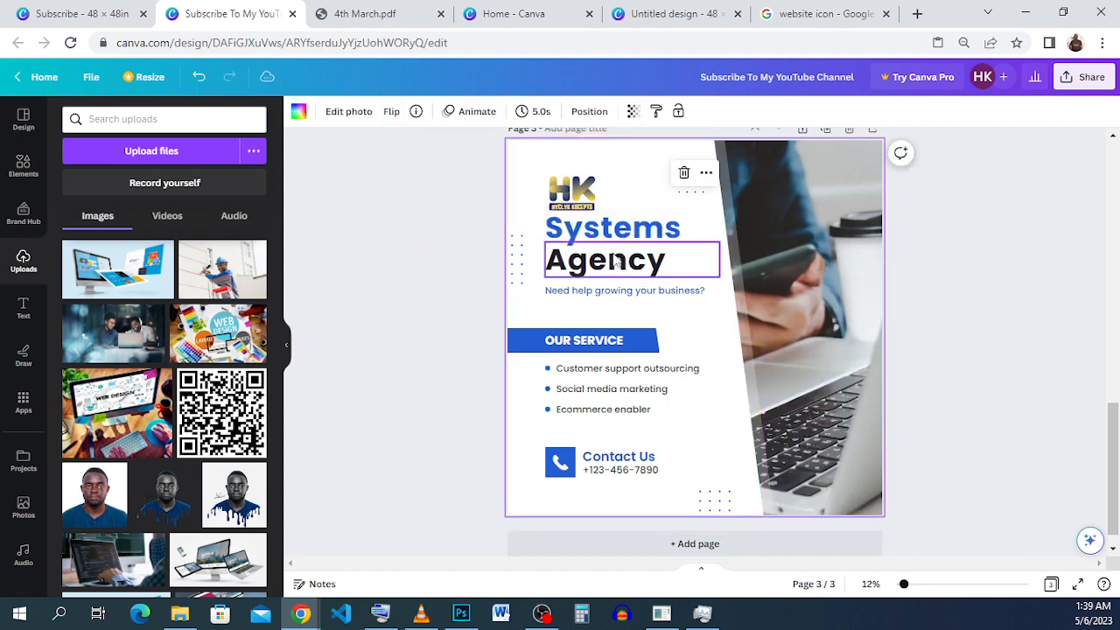
# Replace the "Agency" heading text with "Installation" and widen its text box so the word fits on one line.
pyautogui.click(614, 255)
pyautogui.doubleClick(614, 254)
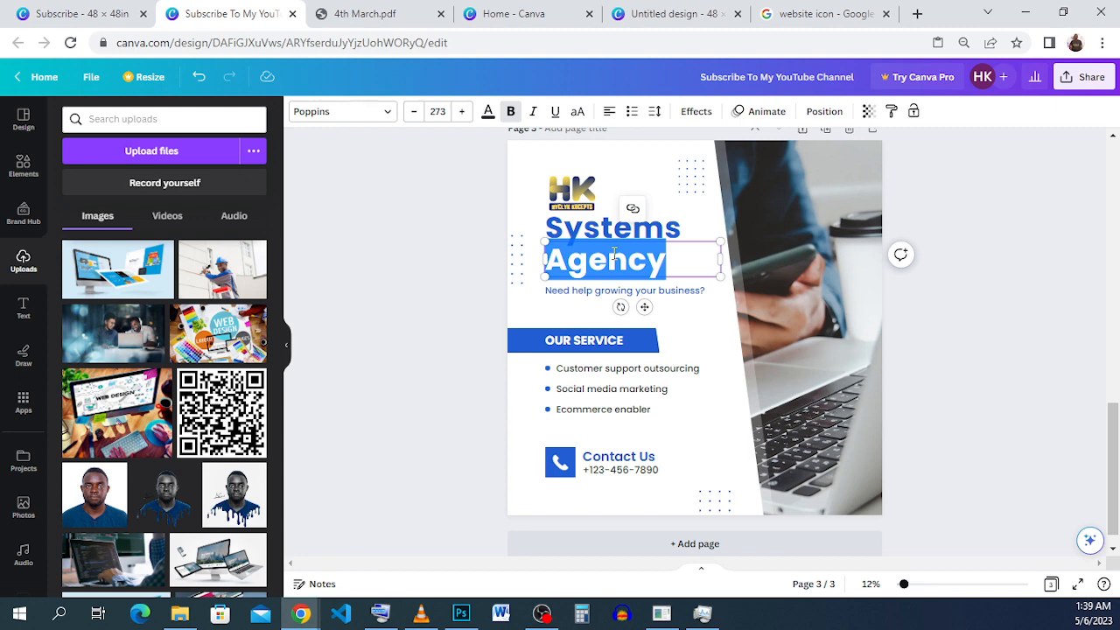
pyautogui.write('Ins')
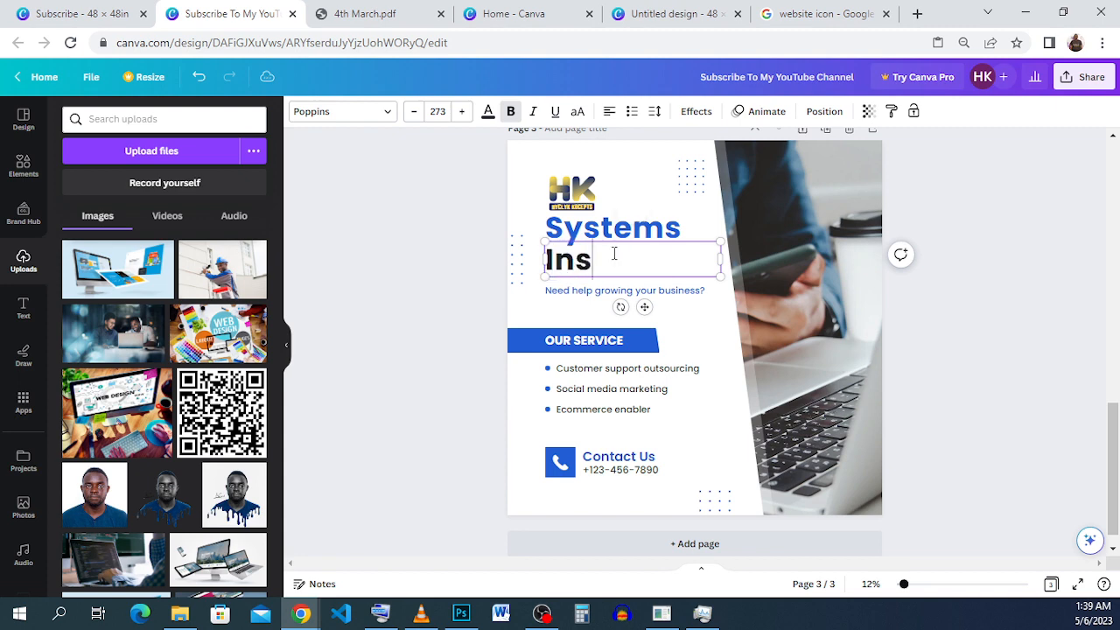
pyautogui.write('tallation')
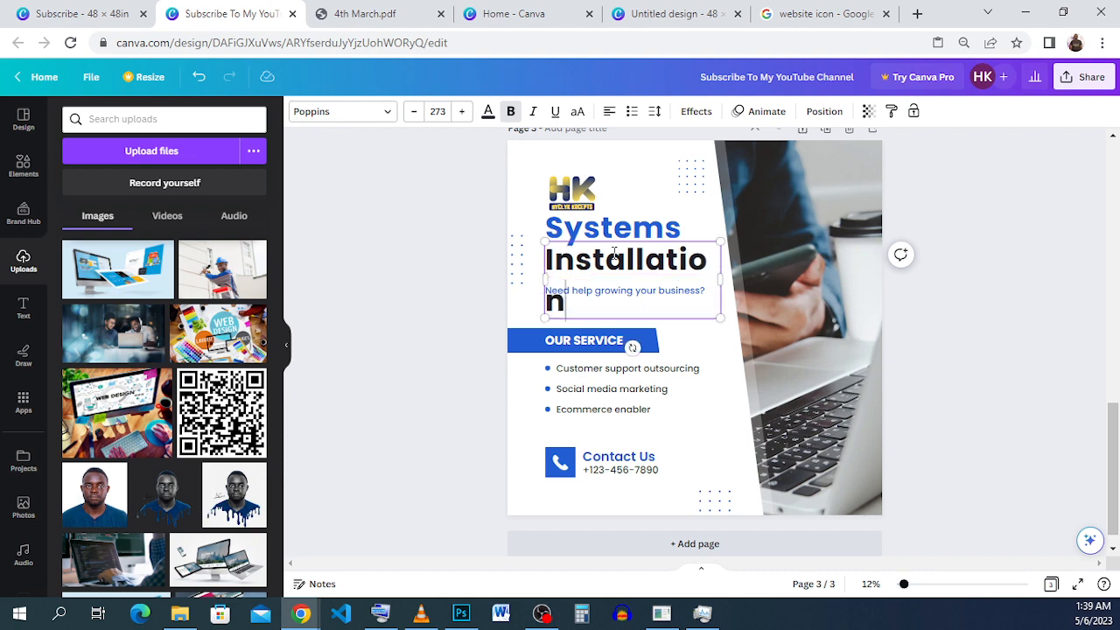
pyautogui.moveTo(723, 275); pyautogui.dragTo(744, 266)
# Reduce the font size of the "Installation" heading to 205.
pyautogui.doubleClick(711, 260)
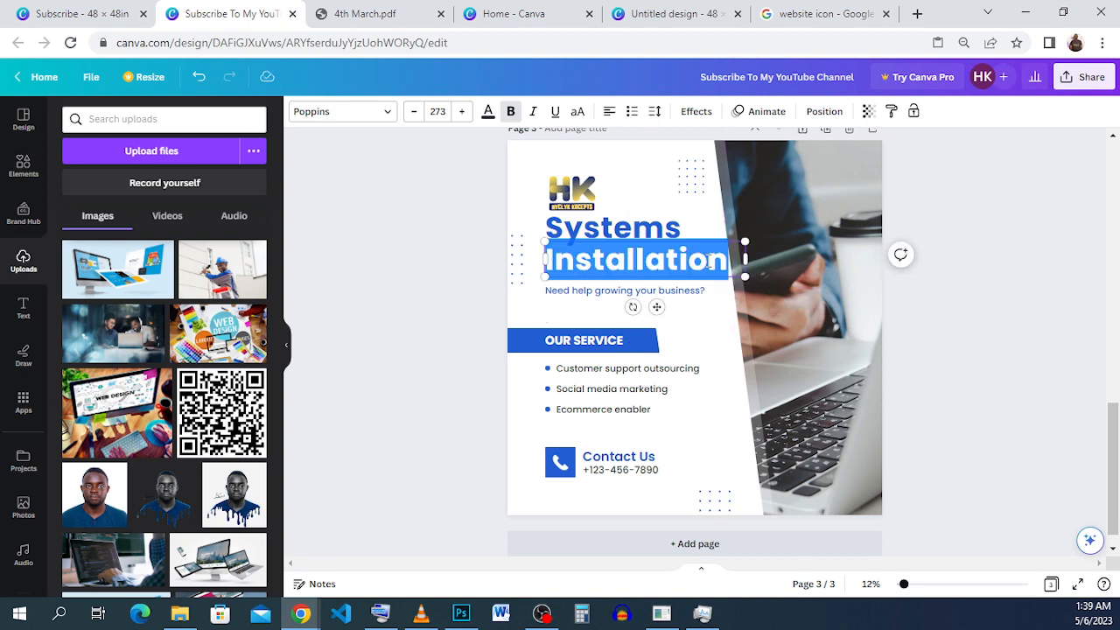
pyautogui.click(411, 112)
pyautogui.click(411, 112)
pyautogui.click(412, 112)
pyautogui.click(411, 112)
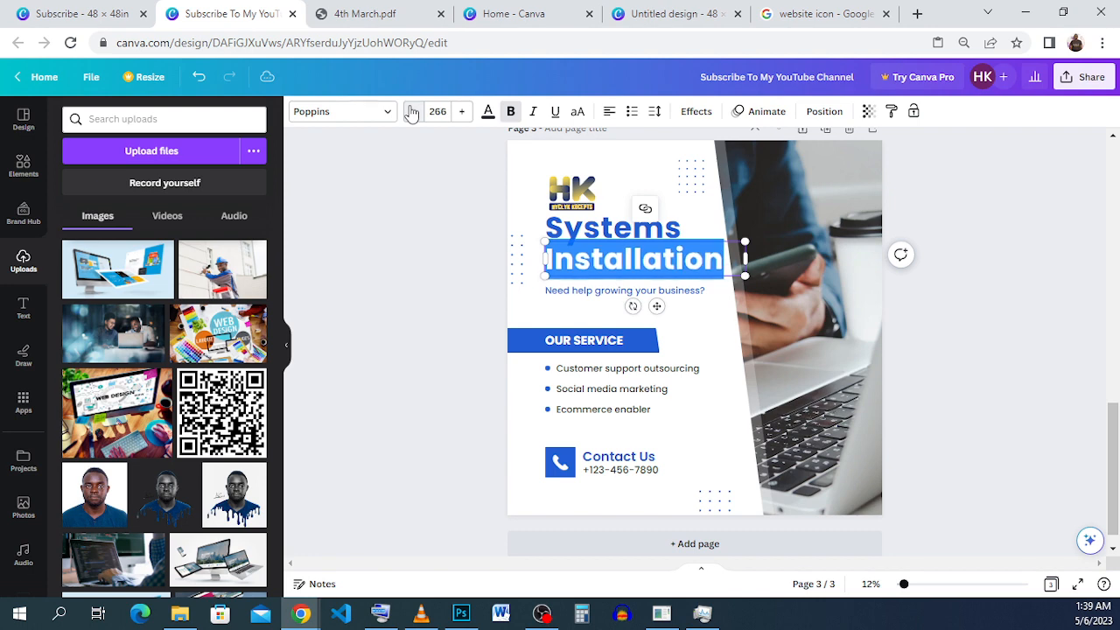
pyautogui.click(411, 112)
pyautogui.click(411, 112)
pyautogui.click(411, 112)
pyautogui.click(411, 112)
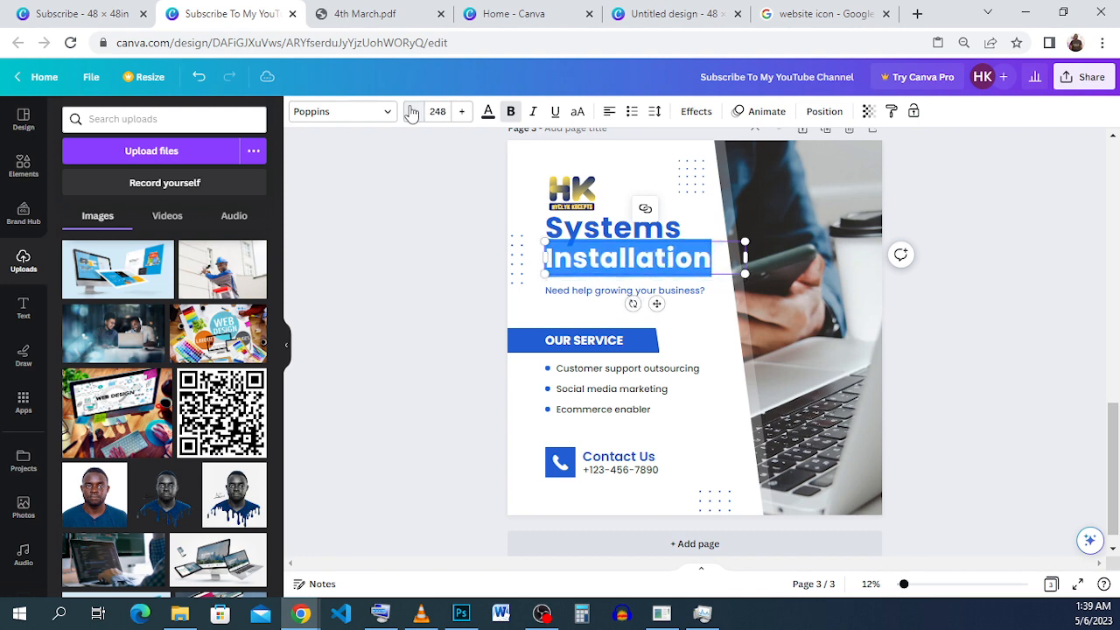
pyautogui.click(411, 112)
pyautogui.click(411, 112)
pyautogui.click(411, 112)
pyautogui.click(411, 112)
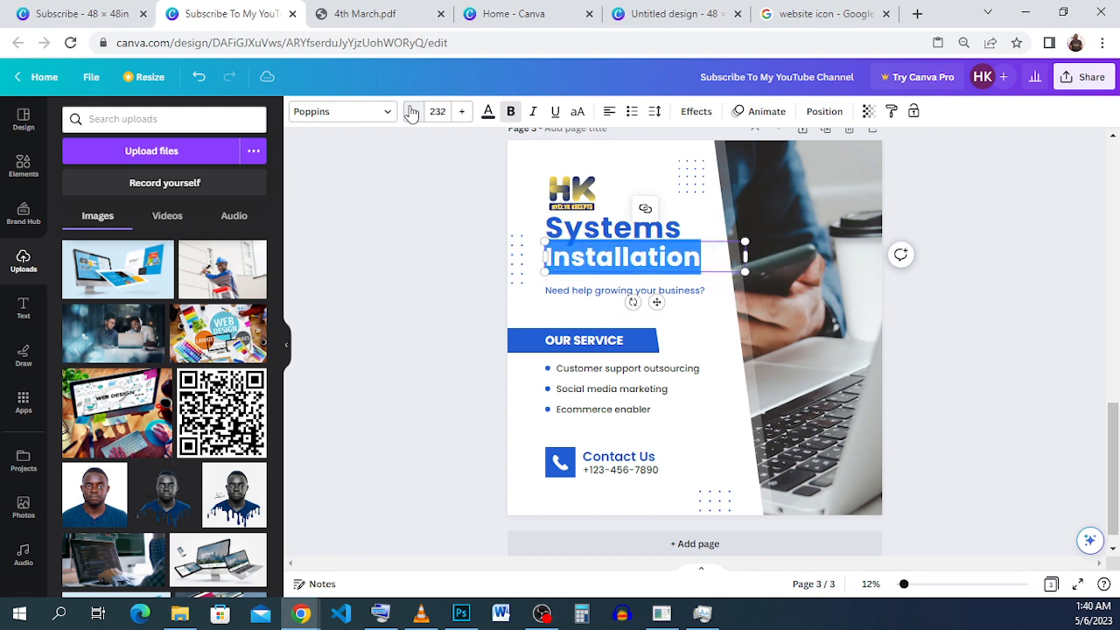
pyautogui.click(411, 112)
pyautogui.click(411, 112)
pyautogui.click(411, 112)
pyautogui.click(411, 112)
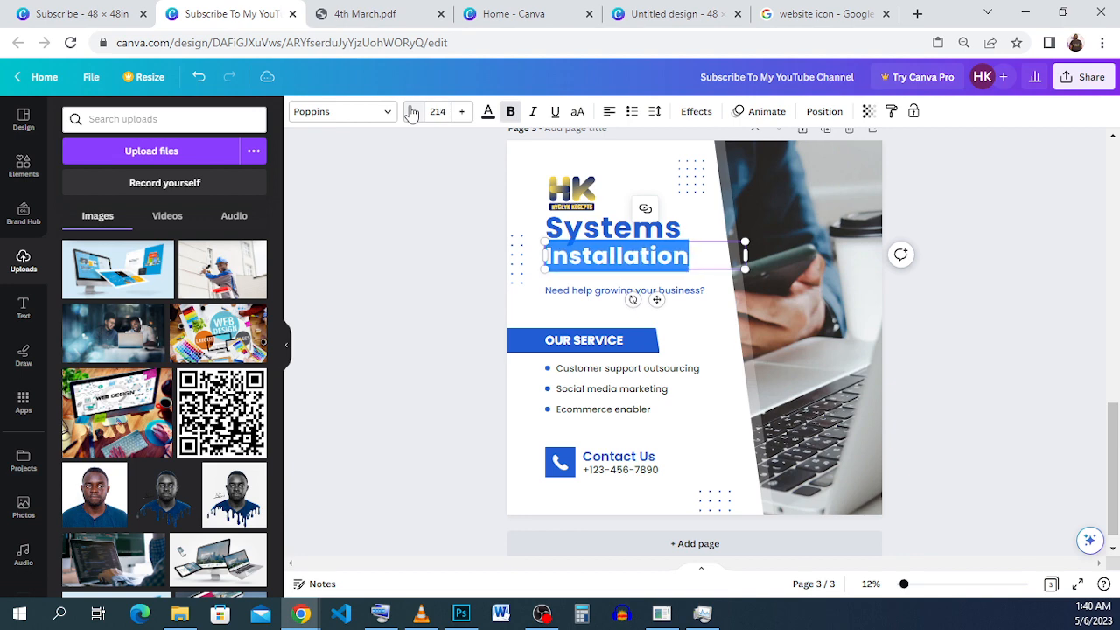
pyautogui.click(411, 112)
pyautogui.click(411, 112)
pyautogui.click(411, 112)
pyautogui.click(411, 112)
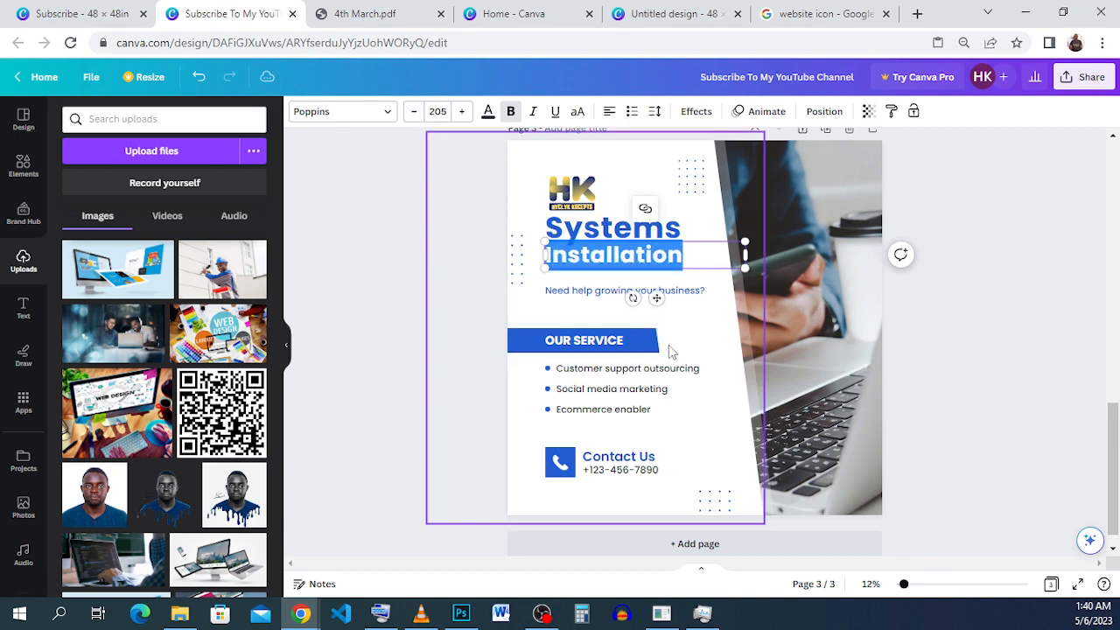
pyautogui.click(698, 344)
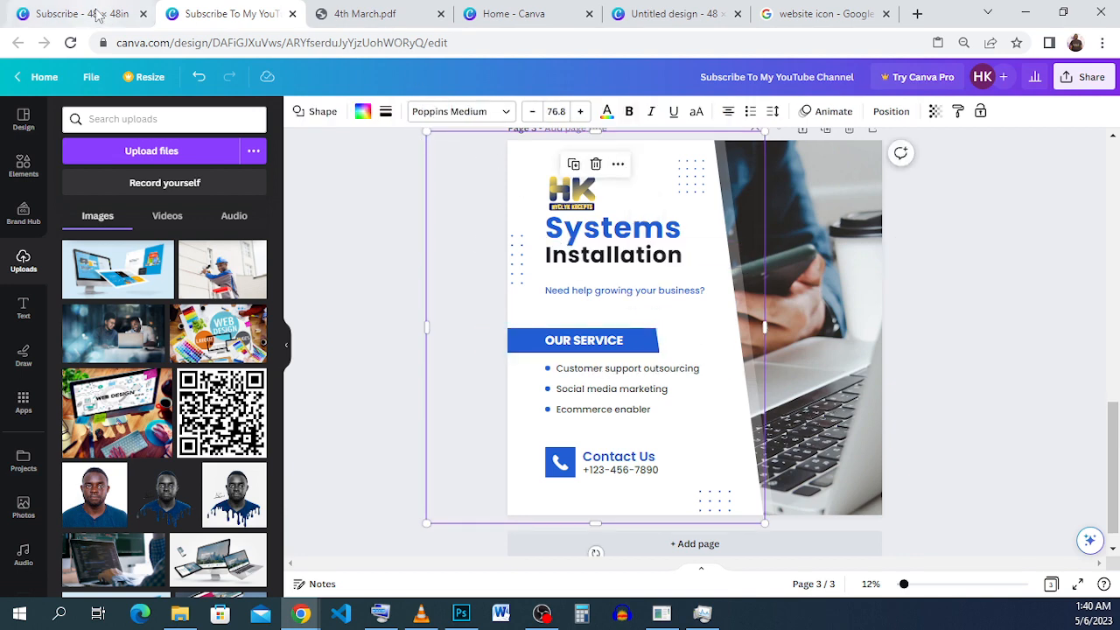
# Check the heading spacing in the "Subscribe" design, and move "Installation" on page 3 up closer to "Systems" to match.
pyautogui.click(93, 15)
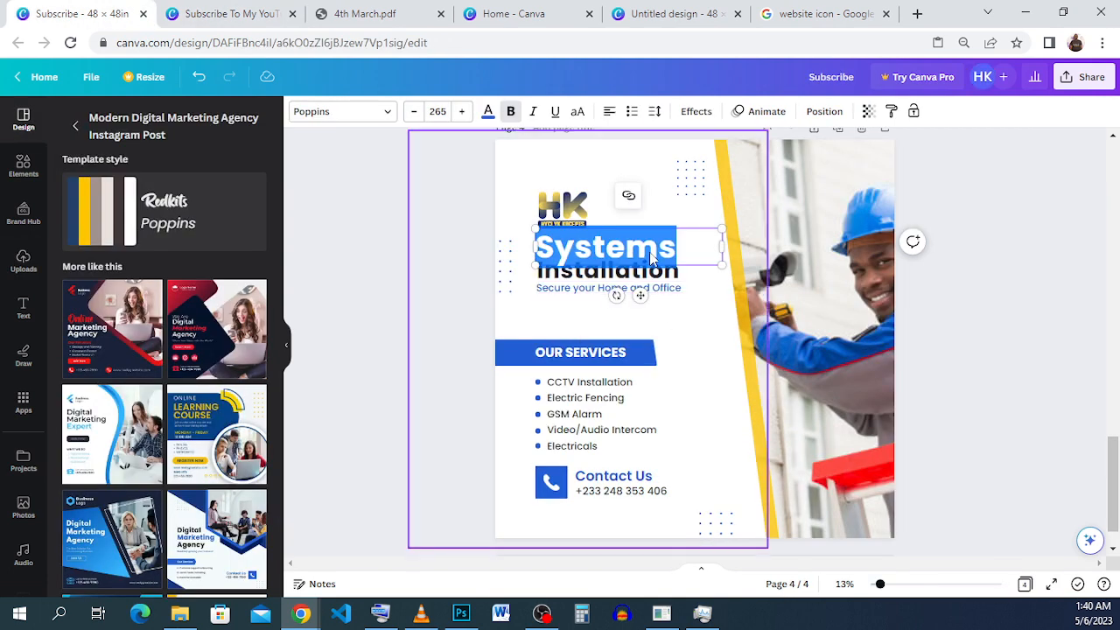
pyautogui.click(683, 339)
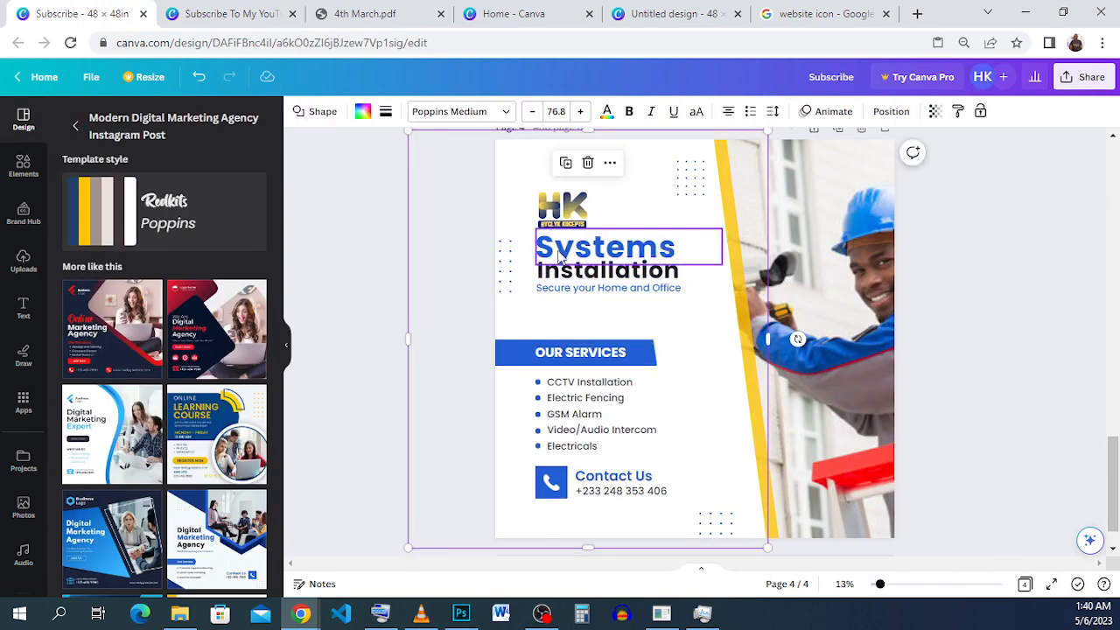
pyautogui.hotkey('ctrl', 'Tab')
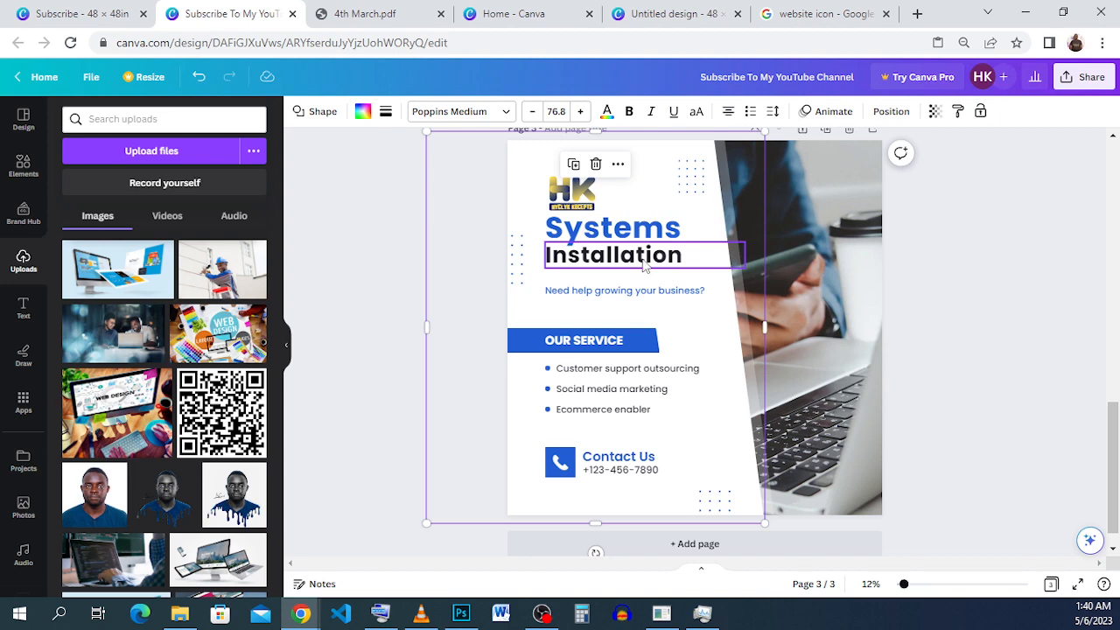
pyautogui.click(643, 266)
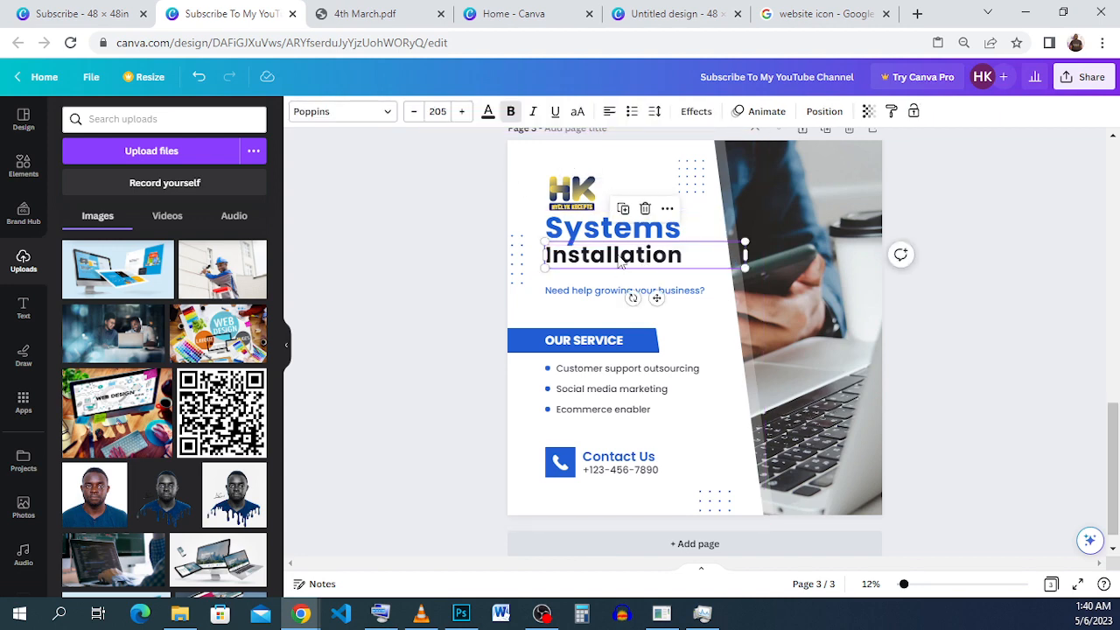
pyautogui.click(645, 294)
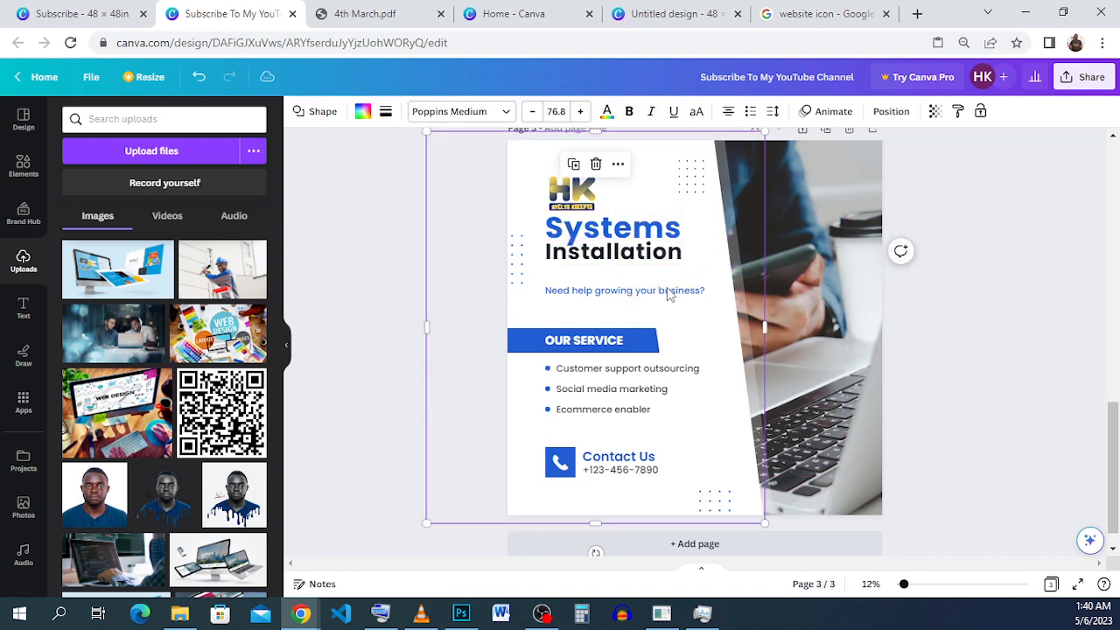
# Copy the tagline "Secure your Home and Office" from page 4 of the "Subscribe" design.
pyautogui.click(136, 12)
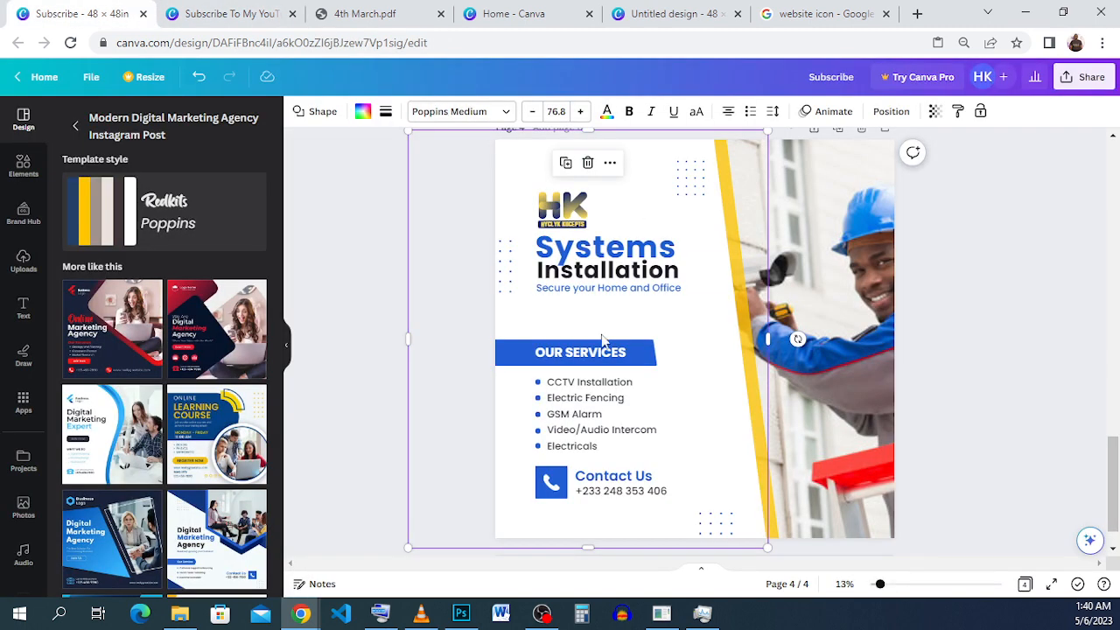
pyautogui.doubleClick(637, 295)
pyautogui.rightClick(636, 296)
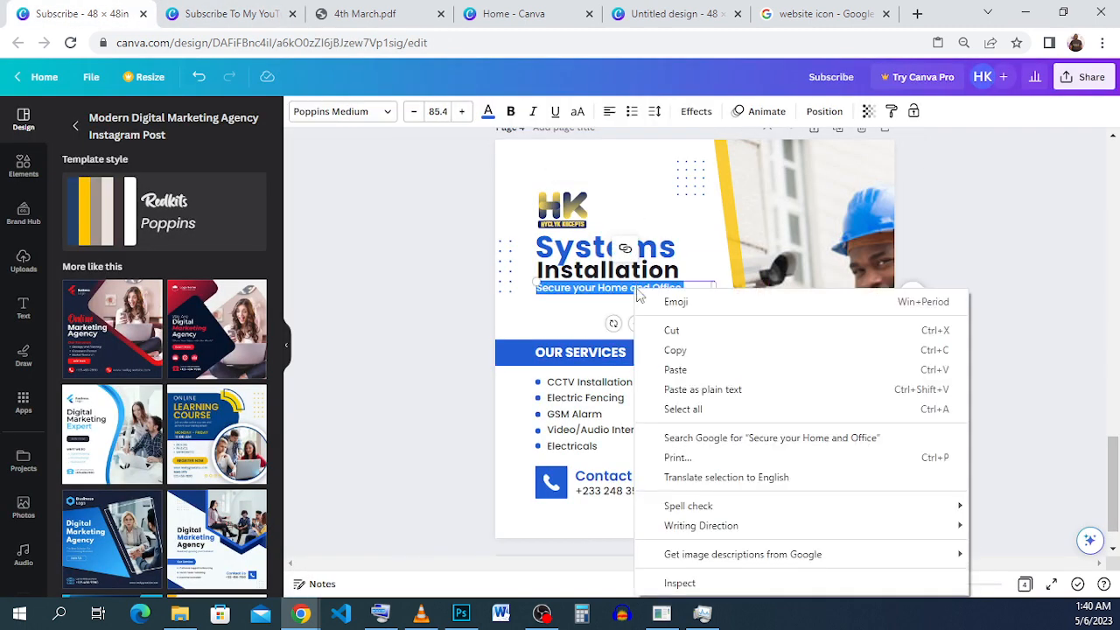
pyautogui.click(685, 353)
# In the "Subscribe To My YouTube Channel" design, replace "Need help growing your business?" with the copied tagline "Secure your Home and Office".
pyautogui.click(220, 12)
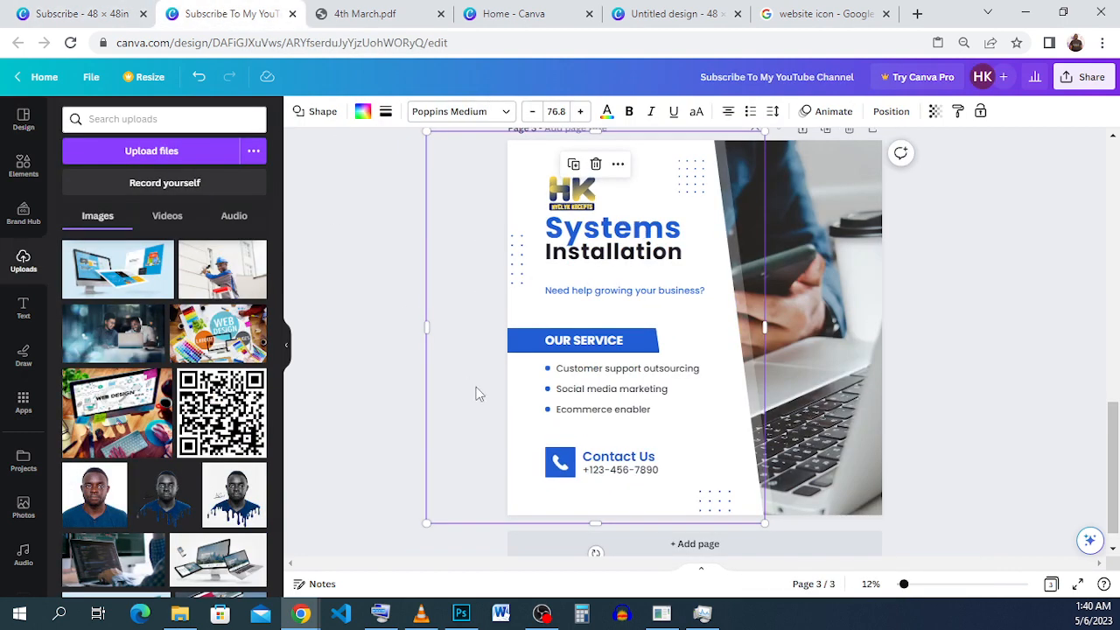
pyautogui.click(603, 292)
pyautogui.doubleClick(604, 292)
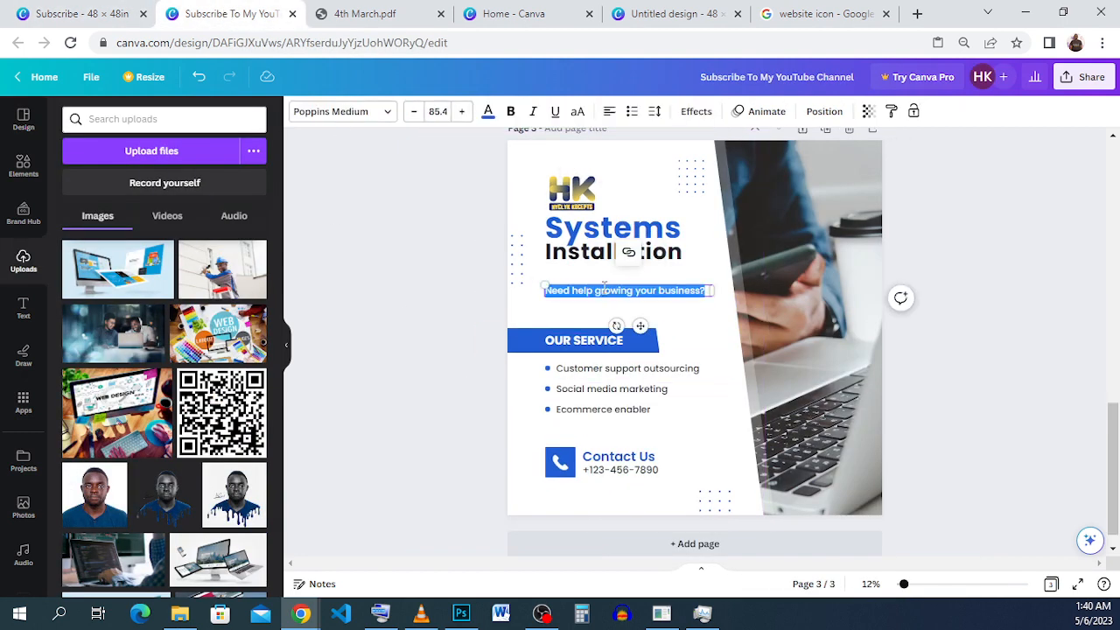
pyautogui.rightClick(603, 290)
pyautogui.click(795, 378)
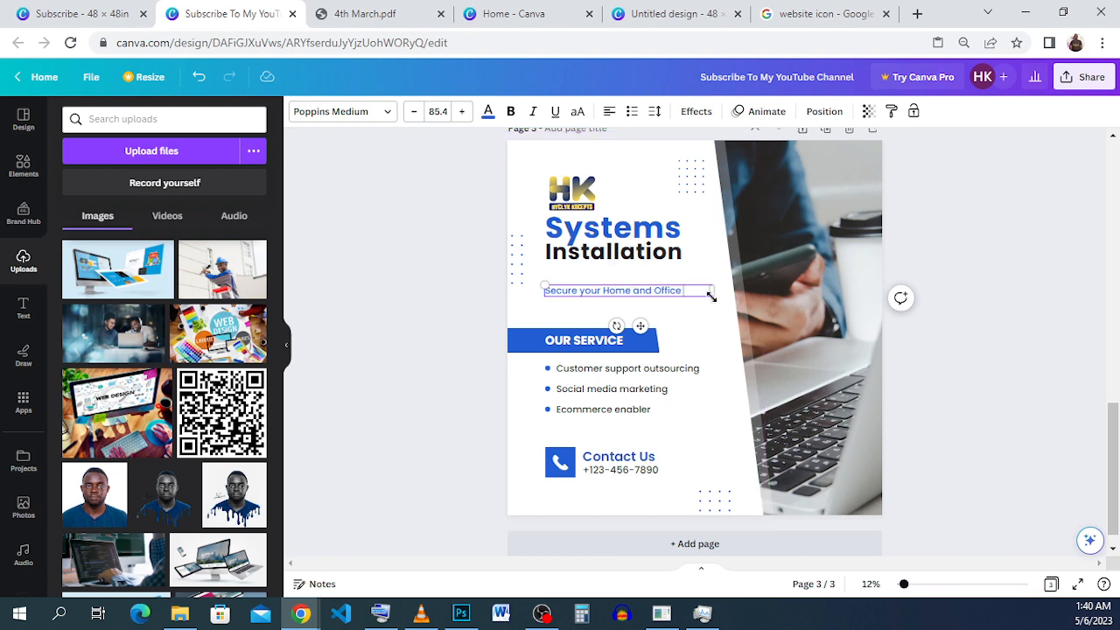
# Narrow the tagline's text box to fit its text and move it up directly beneath "Installation".
pyautogui.moveTo(711, 290); pyautogui.dragTo(697, 290)
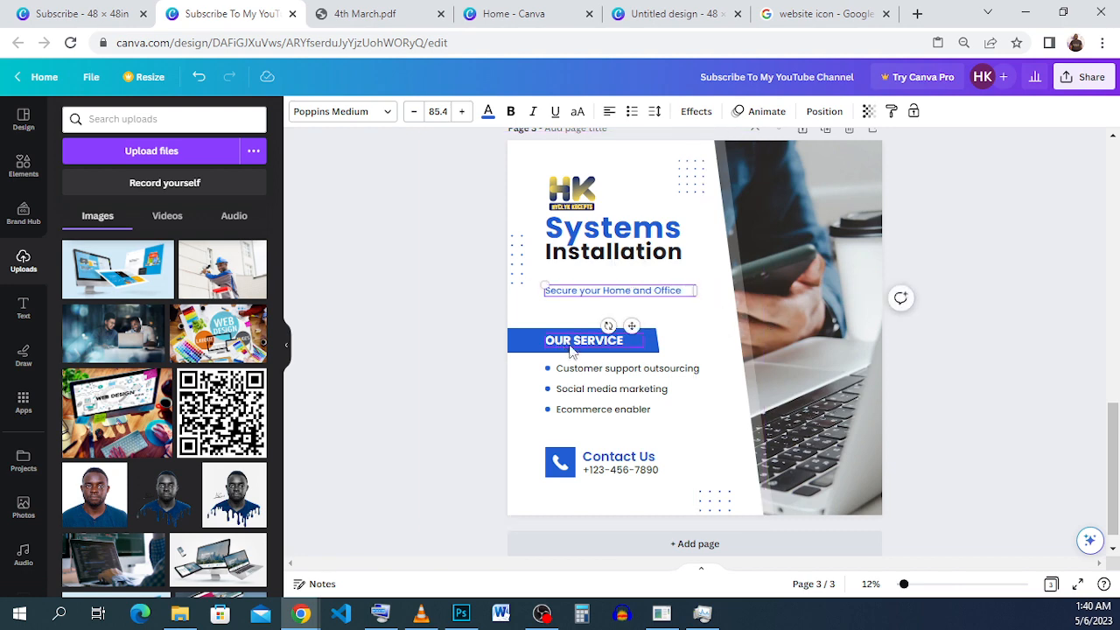
pyautogui.moveTo(633, 306)
pyautogui.mouseDown()
pyautogui.moveTo(621, 297)
pyautogui.moveTo(633, 299)
pyautogui.mouseUp()
pyautogui.click(704, 326)
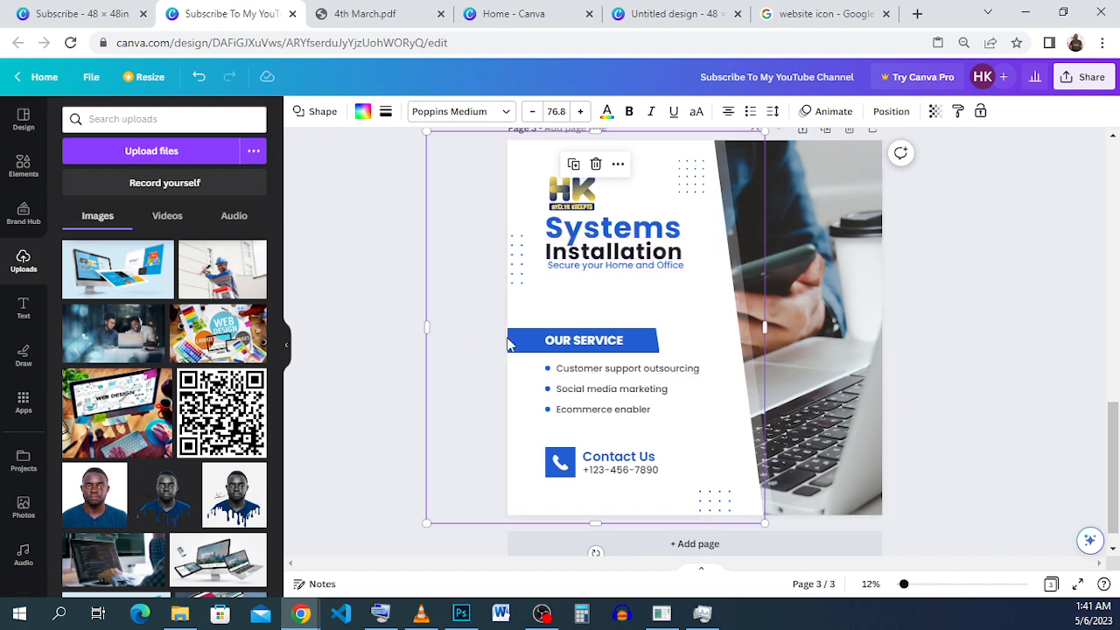
# Check the banner wording in the "Subscribe" design, and change "OUR SERVICE" on page 3 to "OUR SERVICES".
pyautogui.click(61, 21)
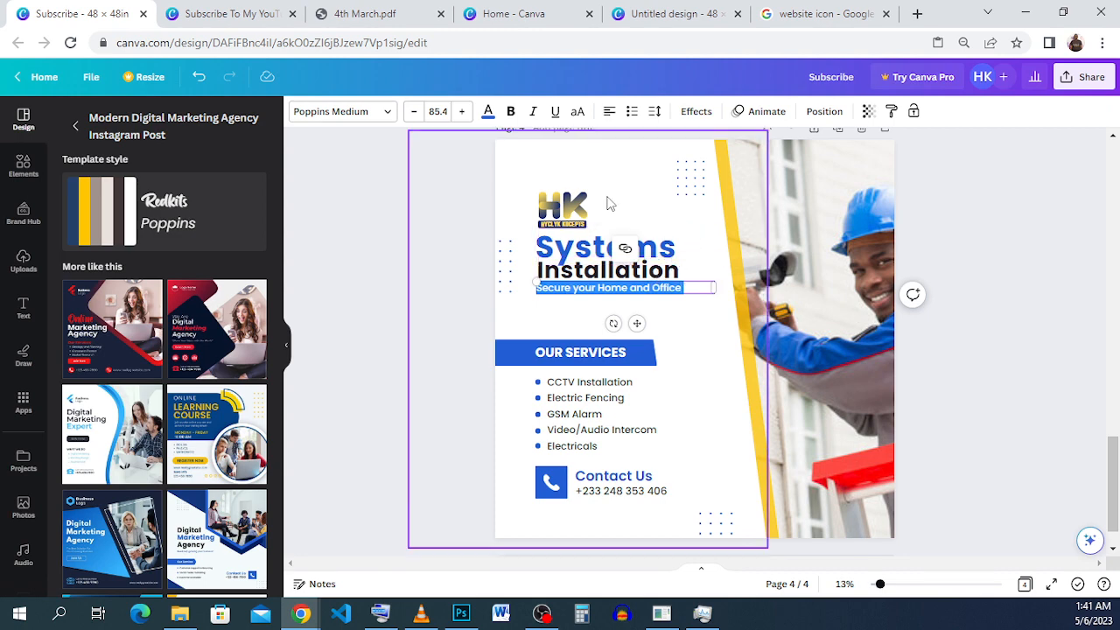
pyautogui.click(200, 14)
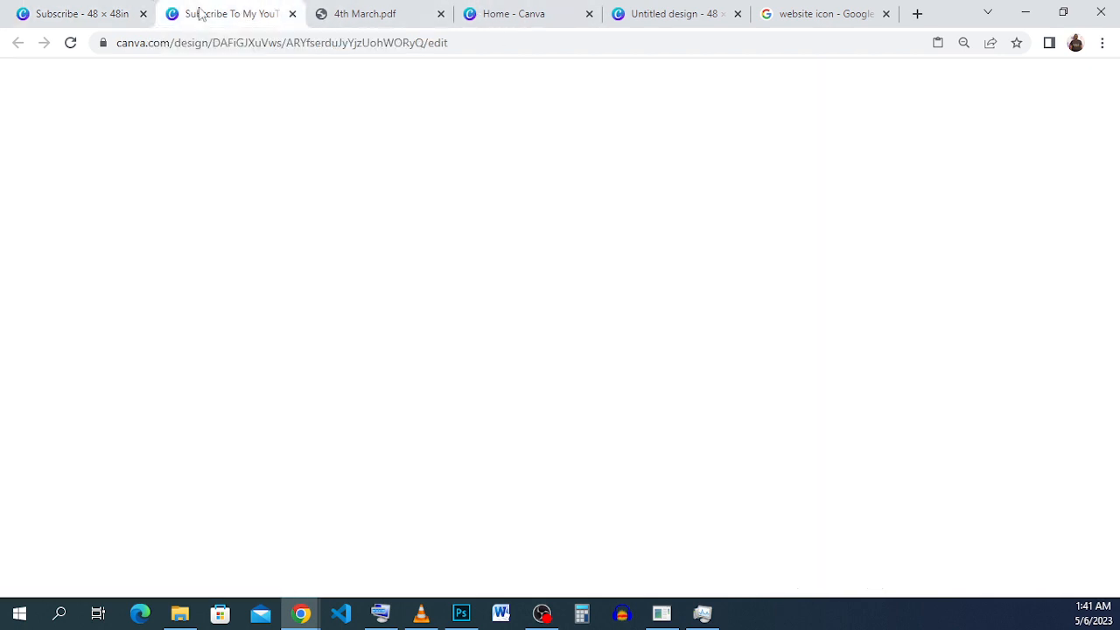
pyautogui.click(609, 344)
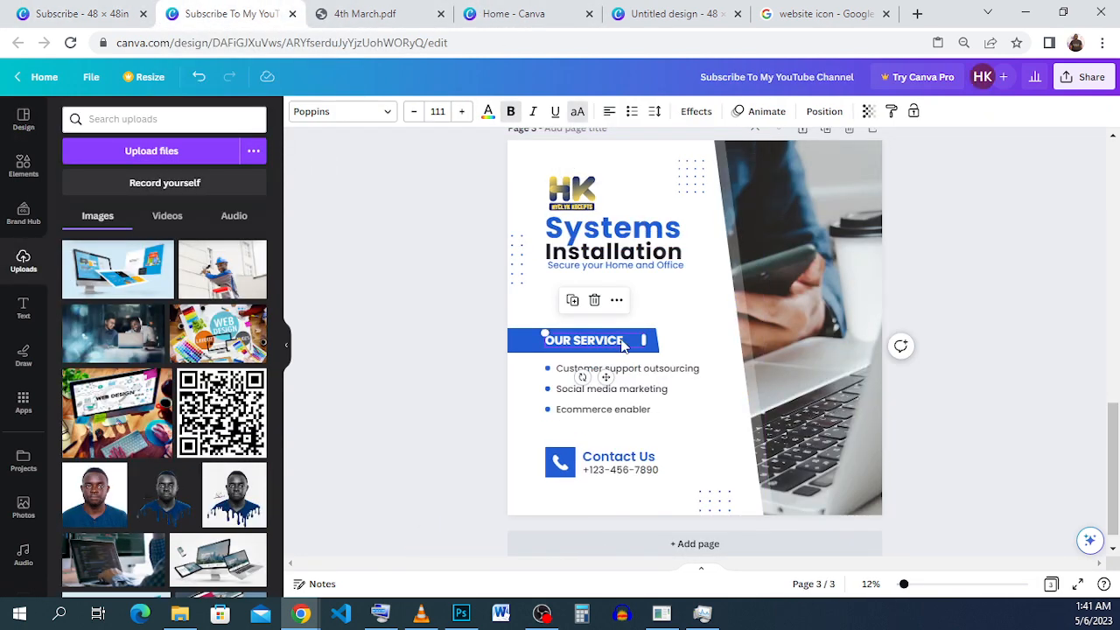
pyautogui.click(623, 345)
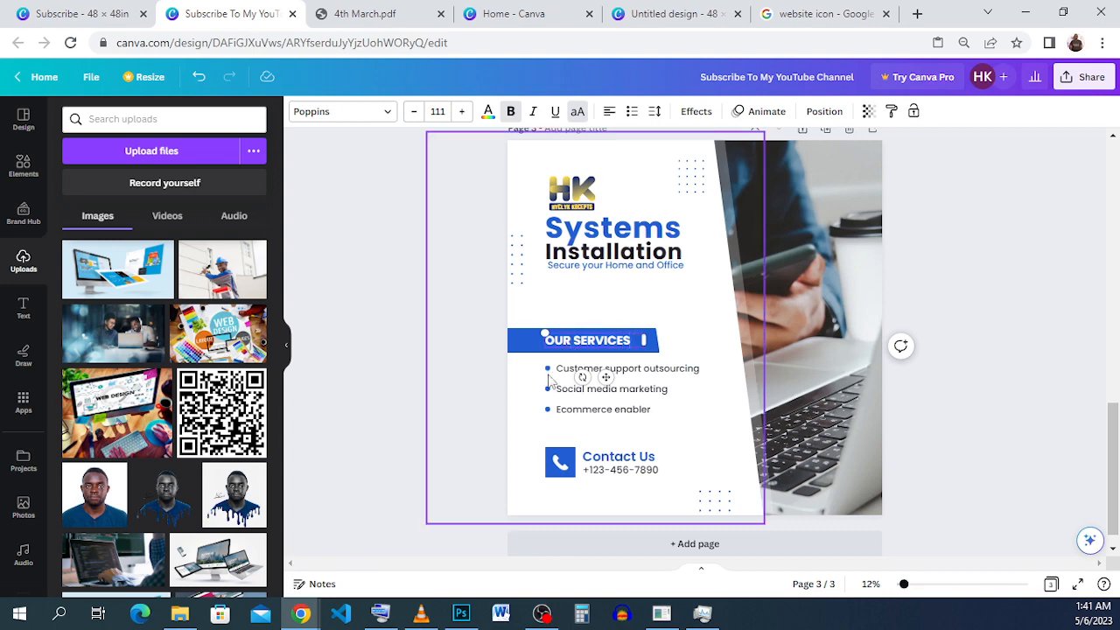
# Copy "CCTV Installation" from page 4 of the "Subscribe" design and replace "Customer support outsourcing" with it in the "Subscribe To My YouTube Channel" design.
pyautogui.click(687, 369)
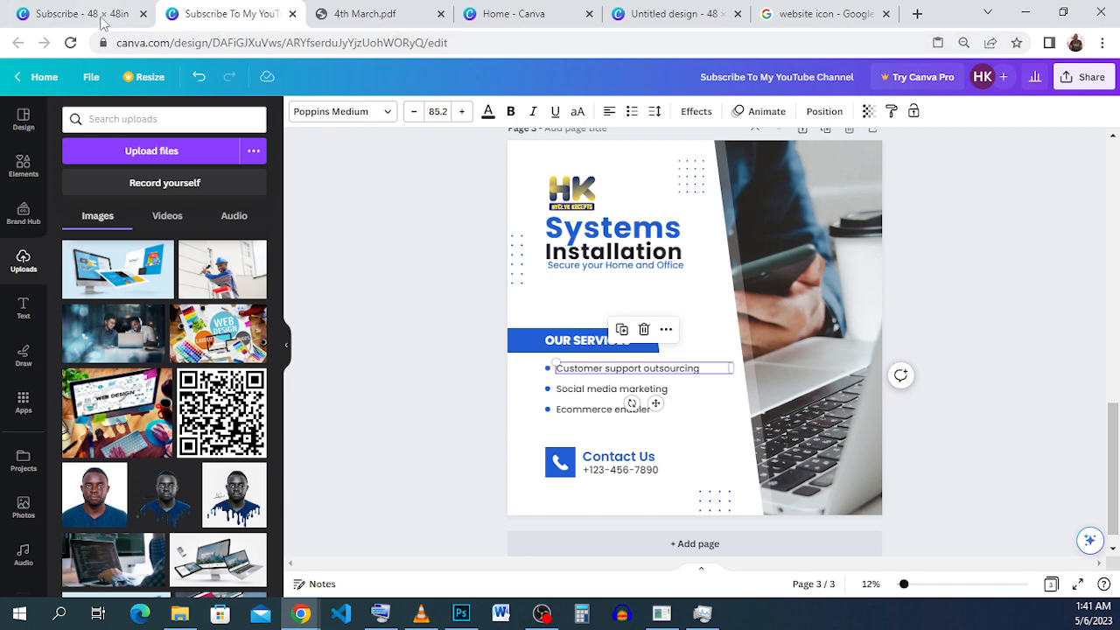
pyautogui.click(103, 20)
pyautogui.tripleClick(602, 383)
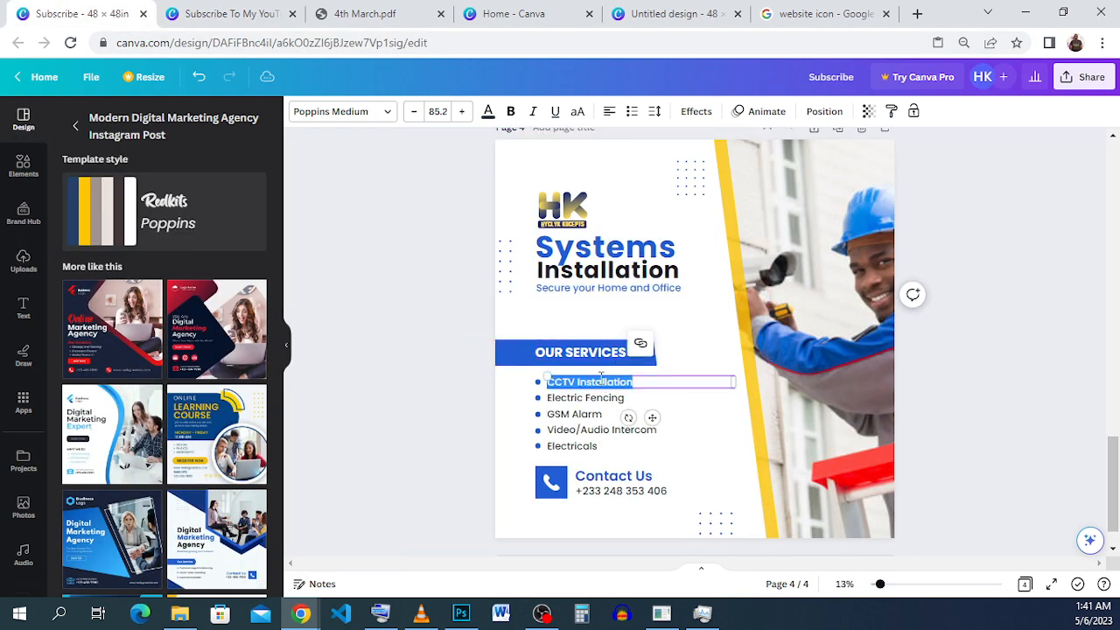
pyautogui.rightClick(601, 382)
pyautogui.click(674, 138)
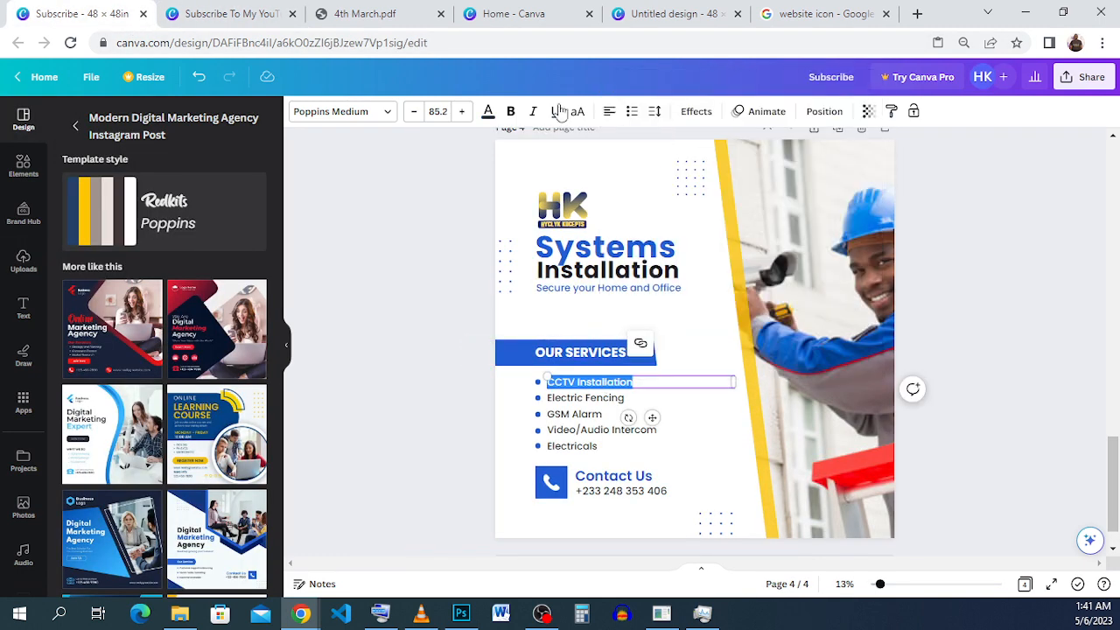
pyautogui.click(257, 21)
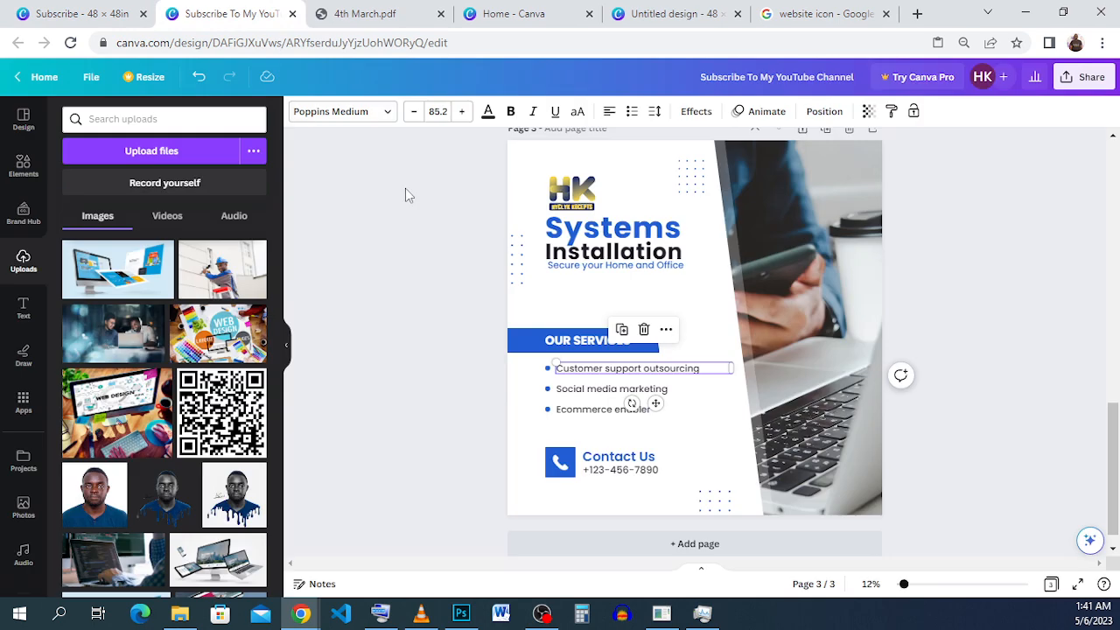
pyautogui.tripleClick(713, 369)
pyautogui.rightClick(712, 370)
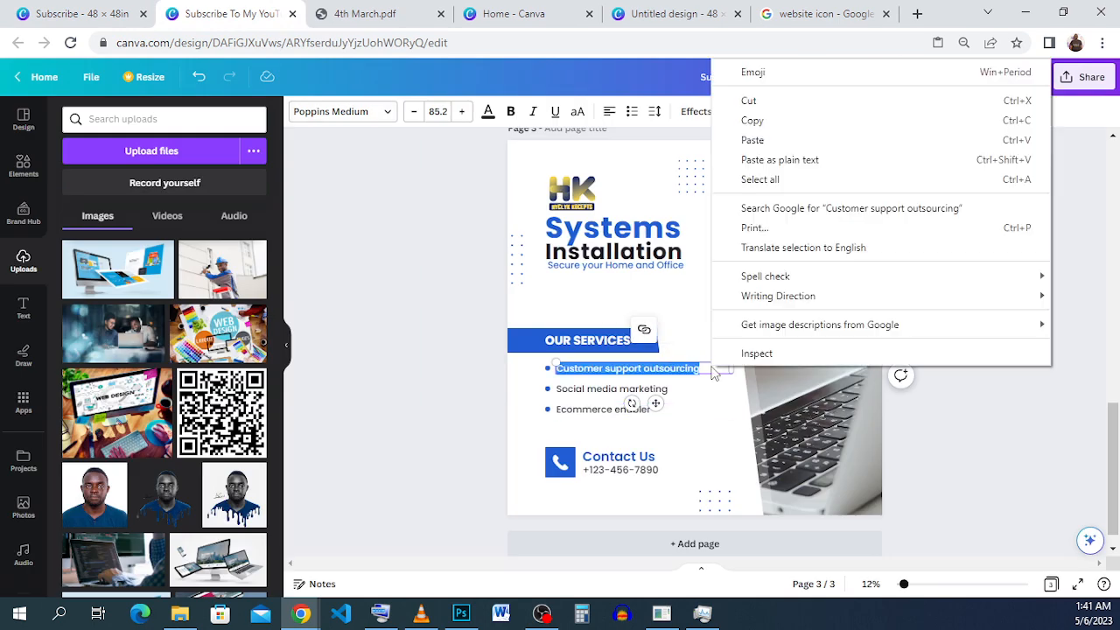
pyautogui.click(791, 143)
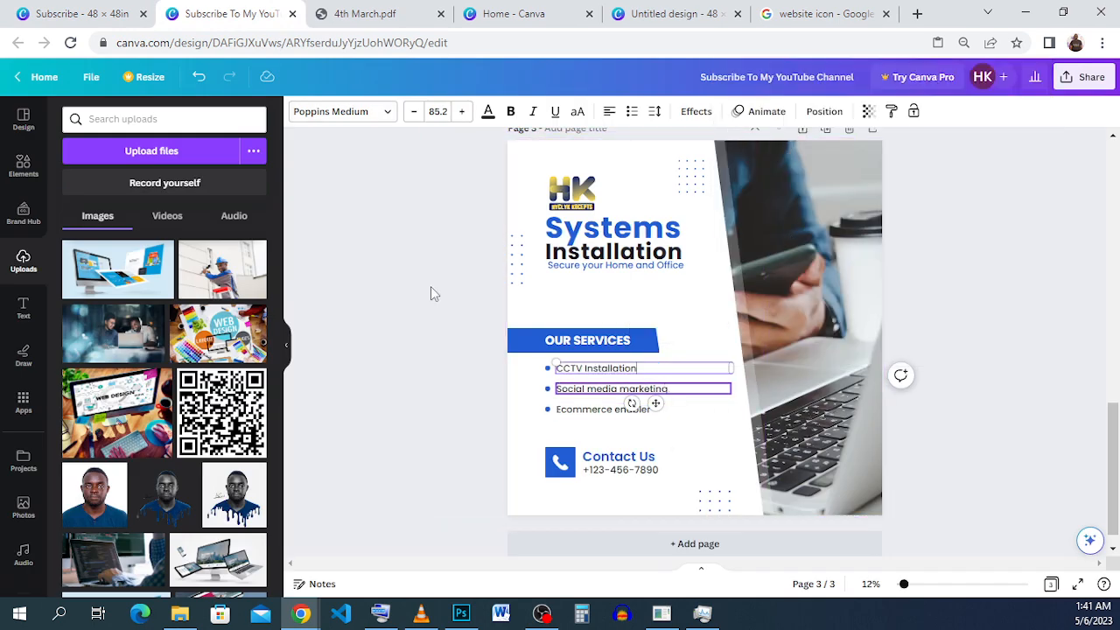
# Try to replace "Social media marketing" with "Electric Fencing" copied from the "Subscribe" design.
pyautogui.click(79, 13)
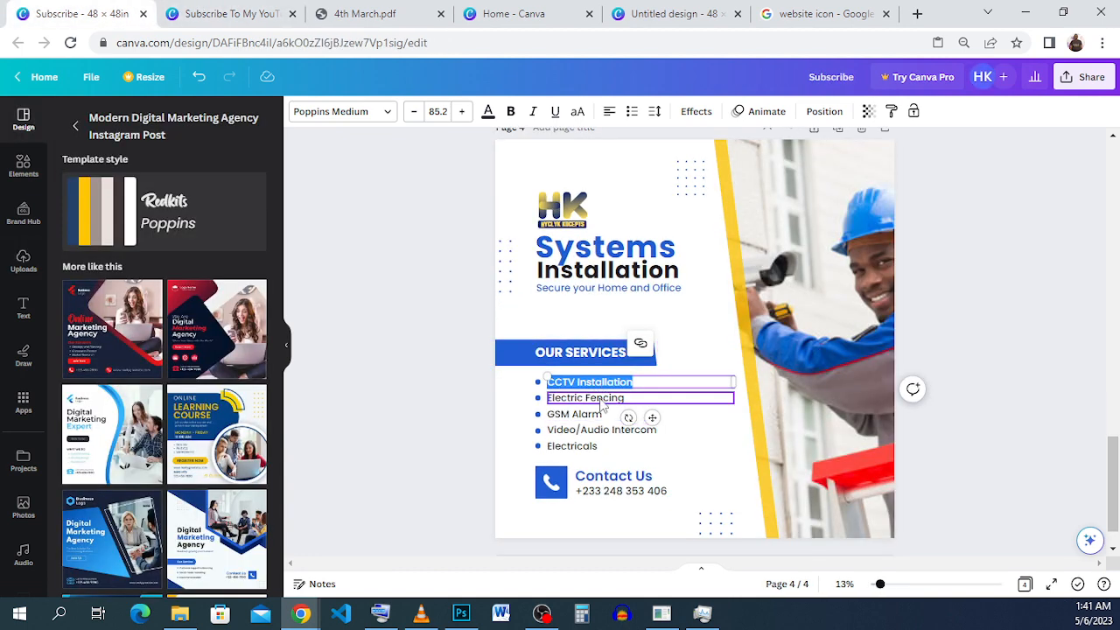
pyautogui.tripleClick(602, 399)
pyautogui.rightClick(600, 399)
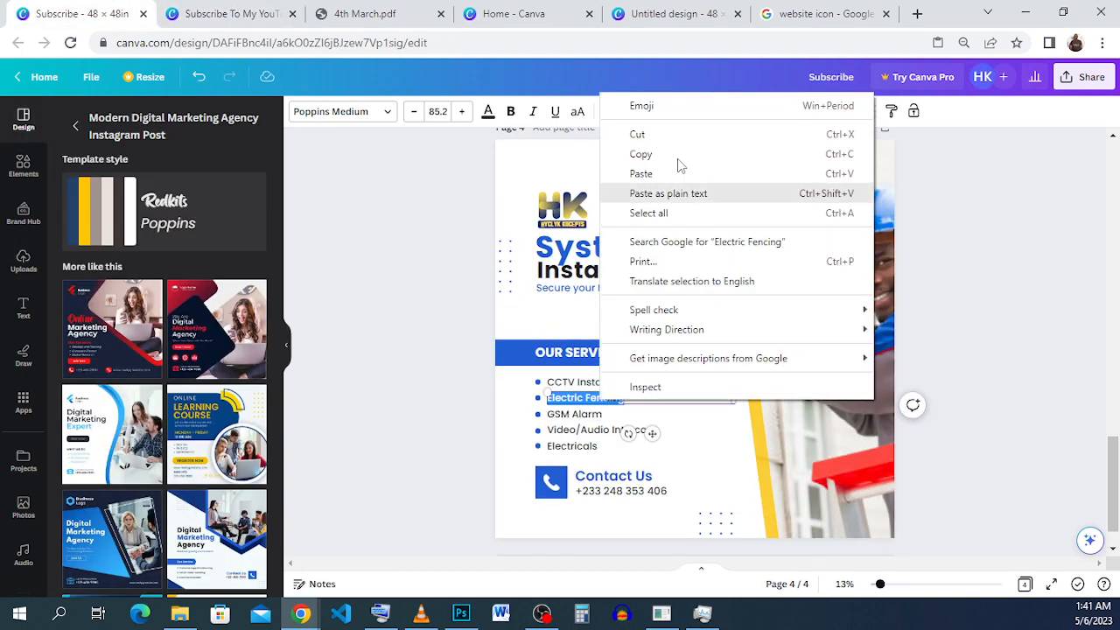
pyautogui.click(679, 154)
pyautogui.click(203, 13)
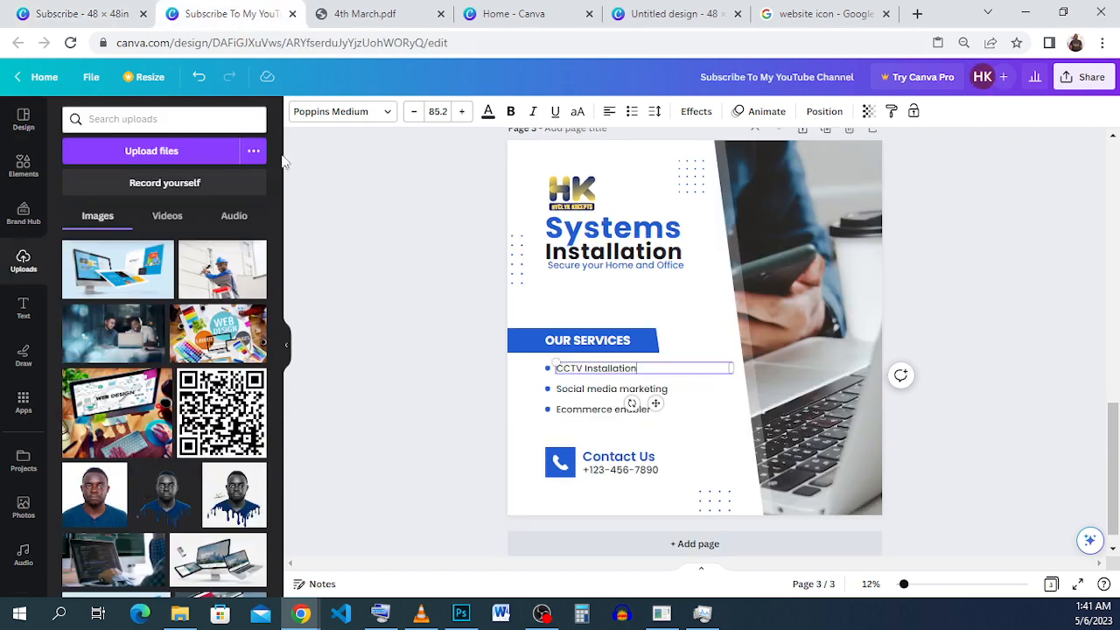
pyautogui.tripleClick(568, 389)
pyautogui.rightClick(572, 388)
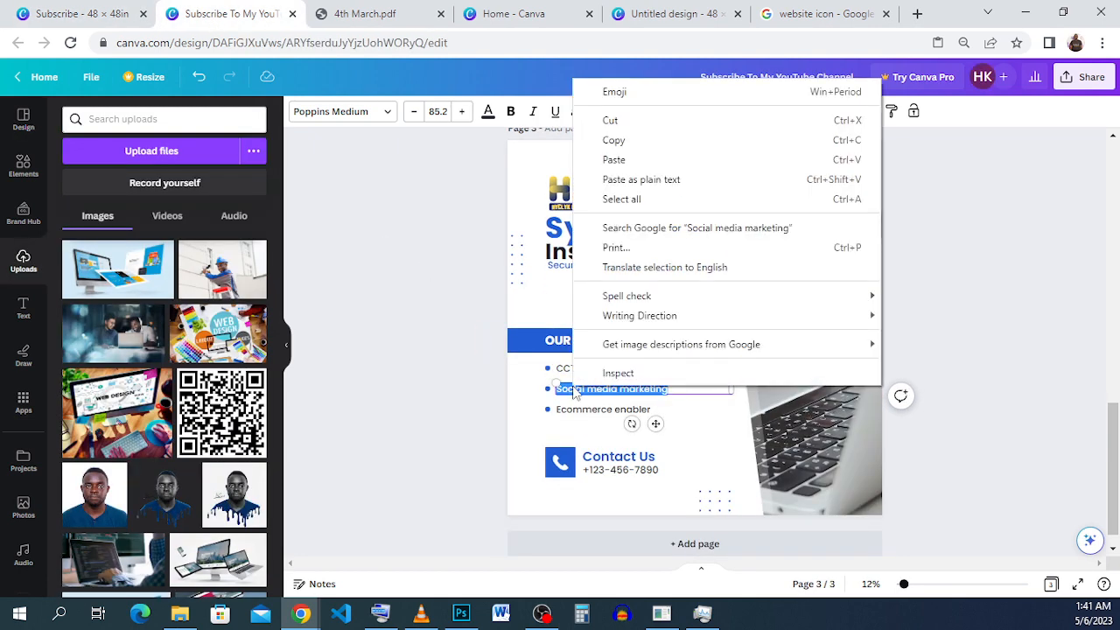
pyautogui.click(614, 160)
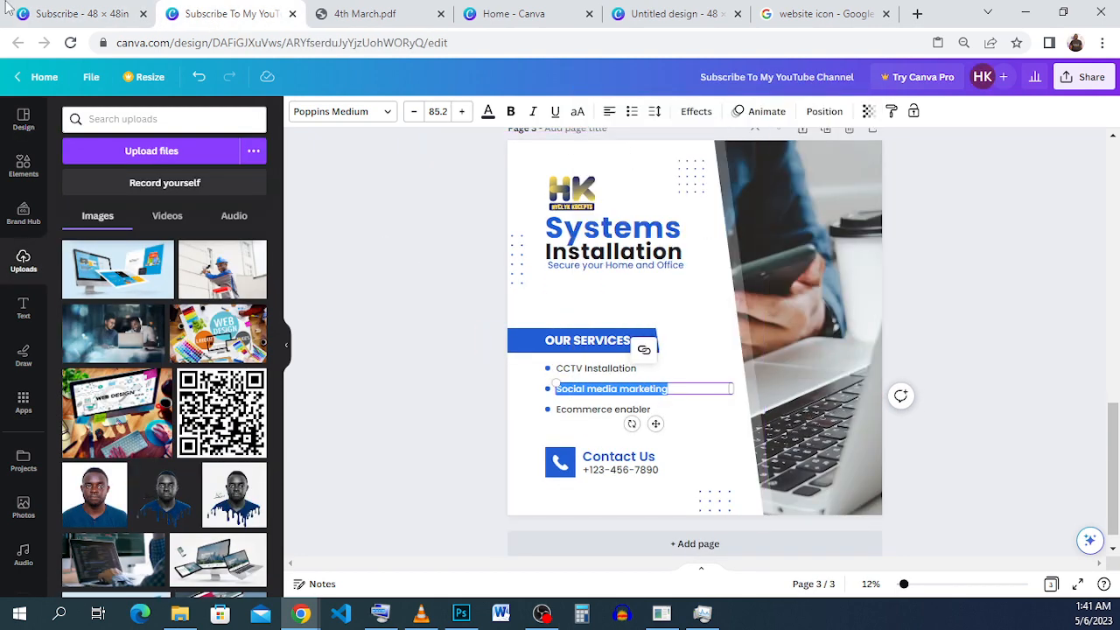
# Copy "Electric Fencing" from the "Subscribe" design again and paste it over "Social media marketing" in the services list.
pyautogui.click(83, 14)
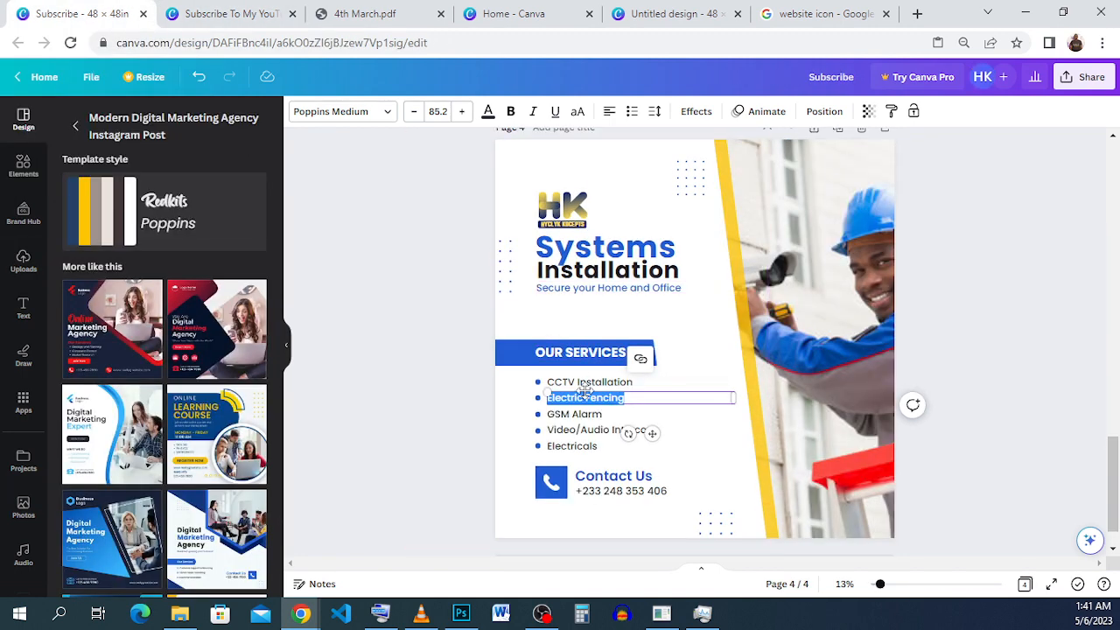
pyautogui.rightClick(585, 397)
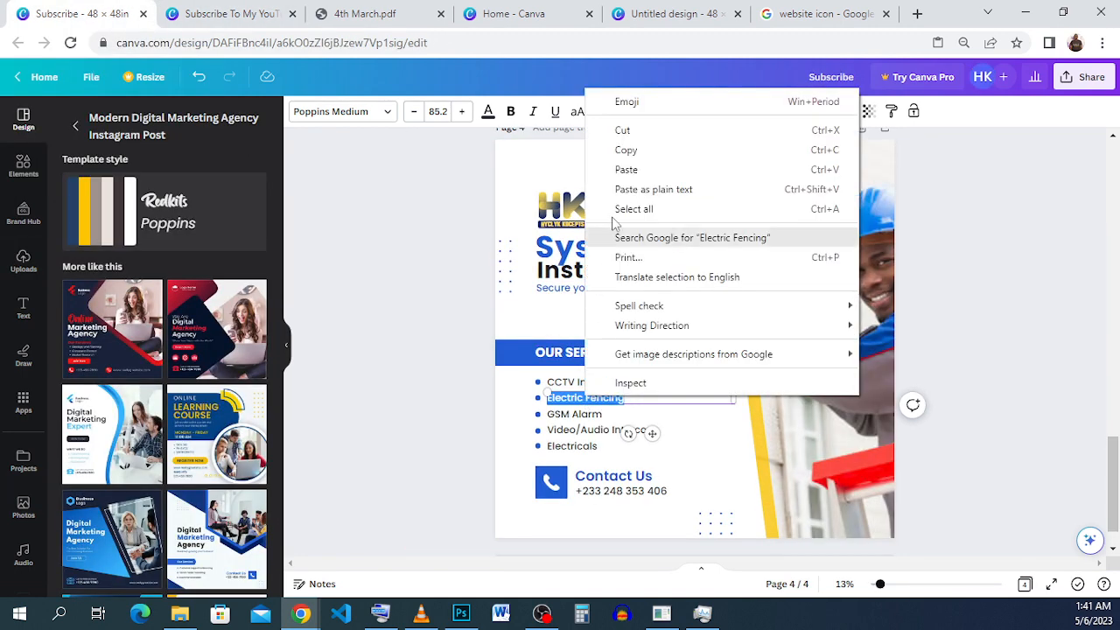
pyautogui.click(637, 167)
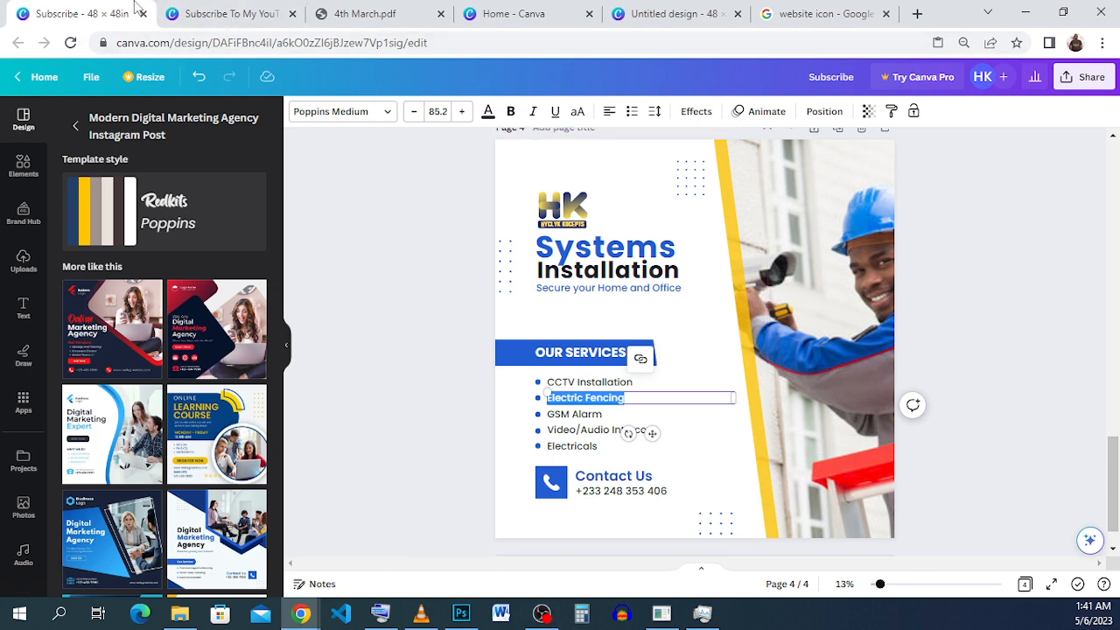
pyautogui.click(226, 14)
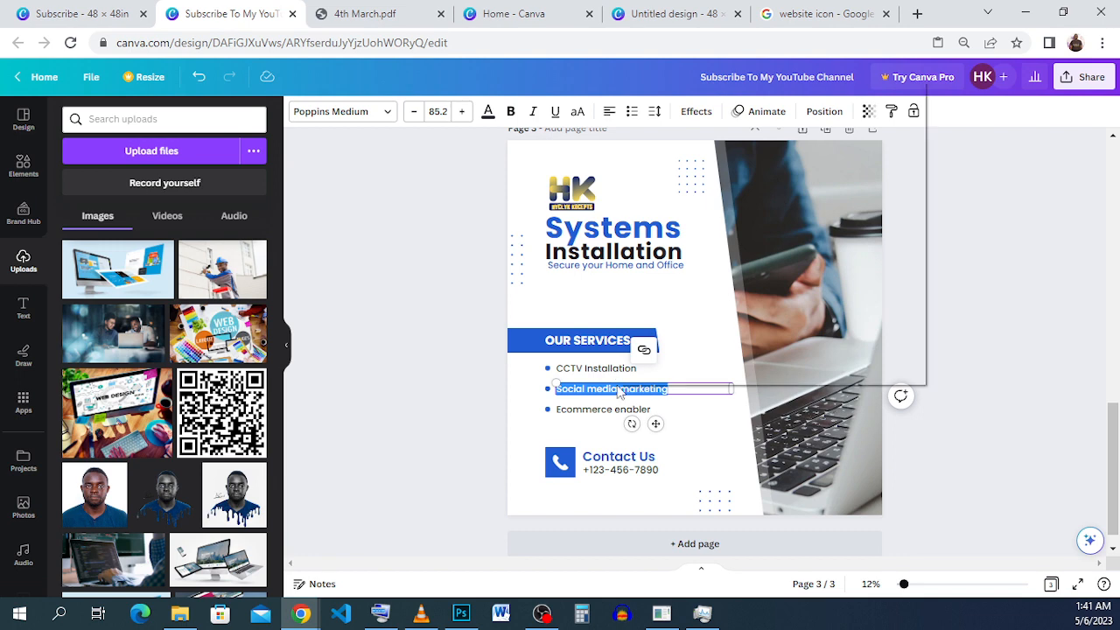
pyautogui.rightClick(618, 387)
pyautogui.click(737, 165)
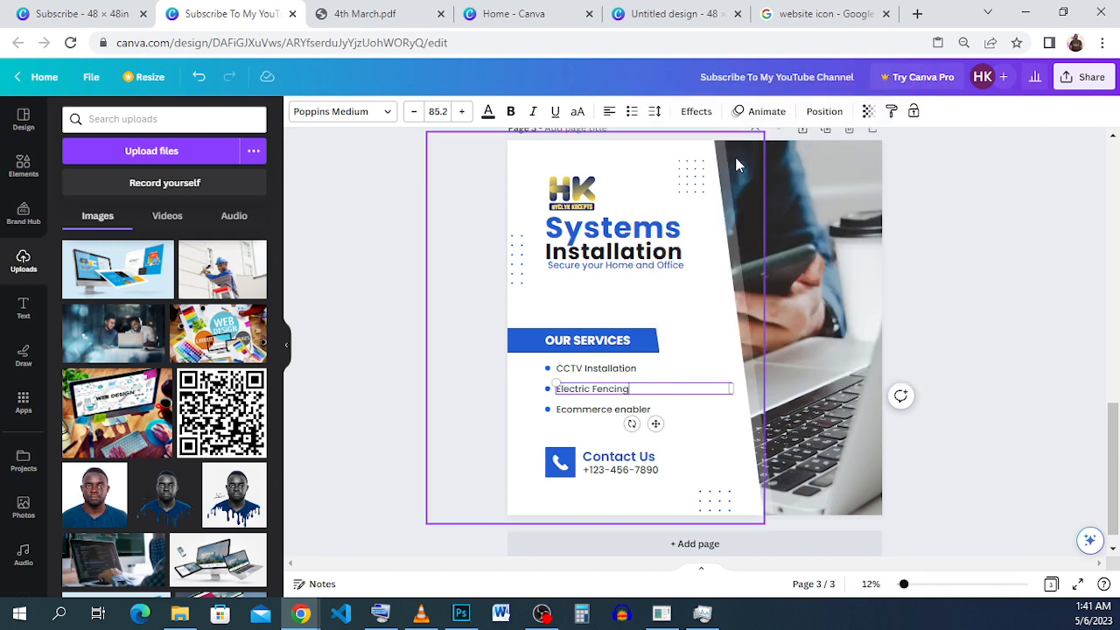
pyautogui.click(725, 430)
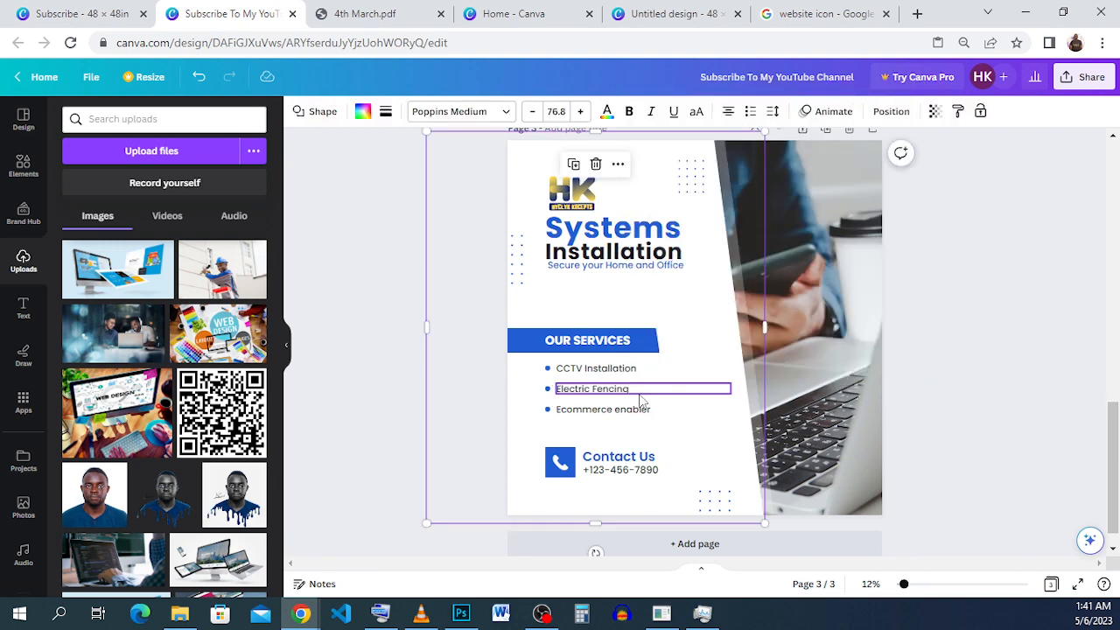
pyautogui.click(662, 390)
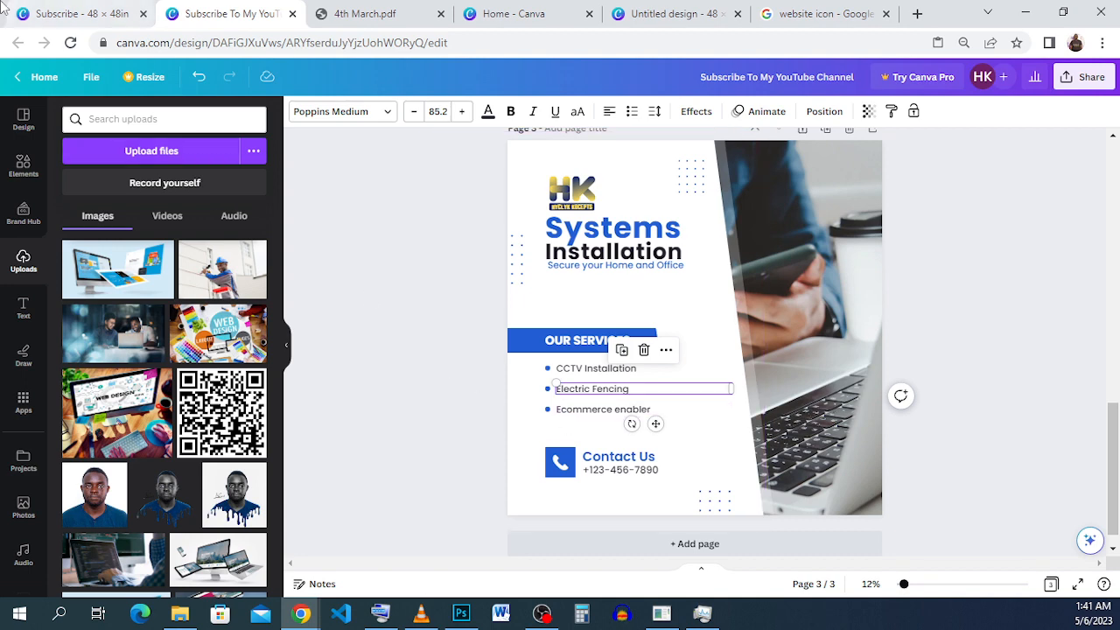
# Copy "GSM Alarm" from the "Subscribe" design and replace "Ecommerce enabler" with it in the "Subscribe To My YouTube Channel" design.
pyautogui.click(70, 16)
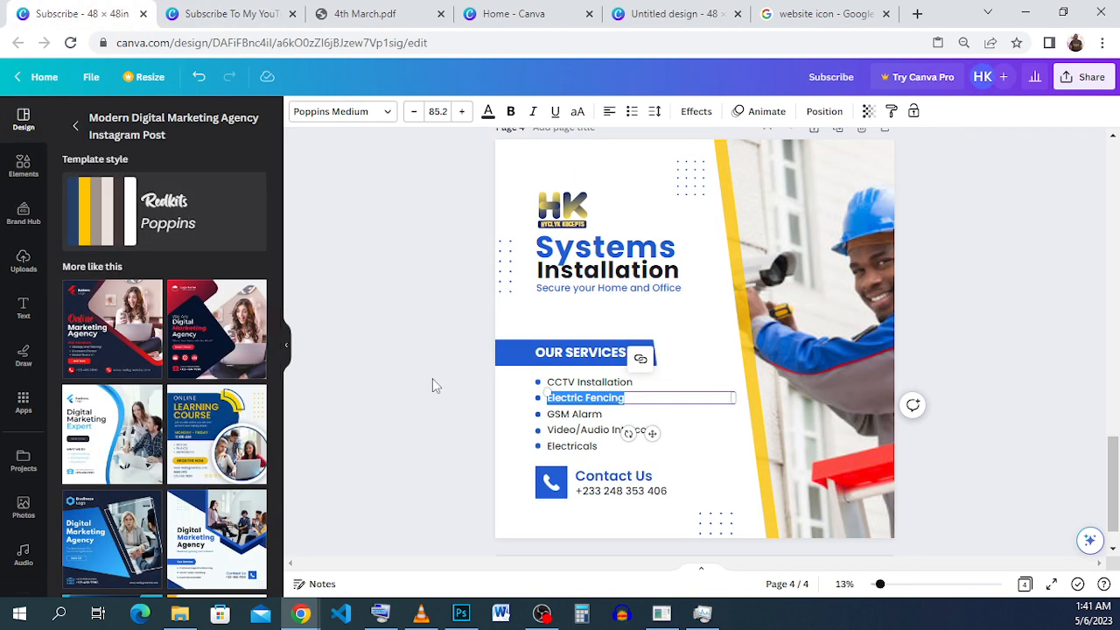
pyautogui.click(562, 418)
pyautogui.doubleClick(561, 419)
pyautogui.rightClick(562, 418)
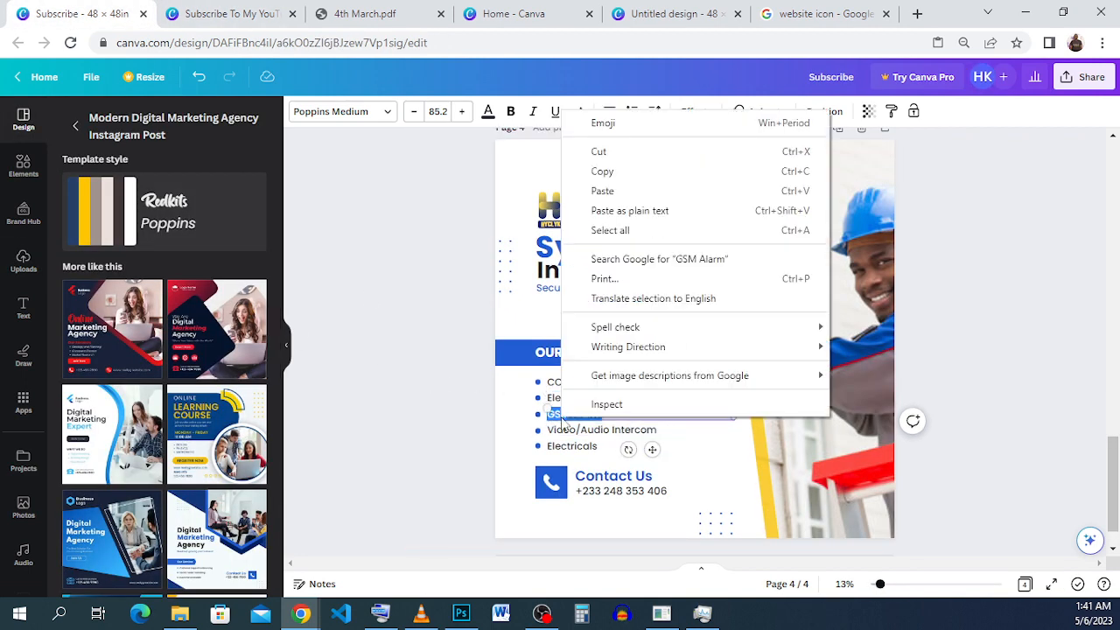
pyautogui.click(559, 179)
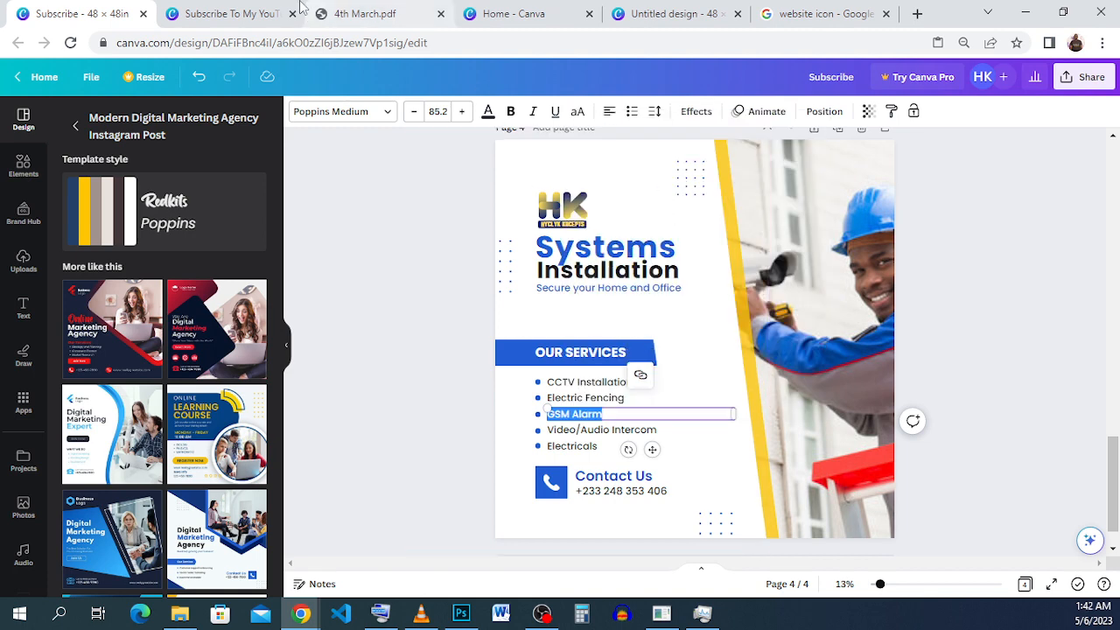
pyautogui.click(227, 14)
pyautogui.doubleClick(597, 418)
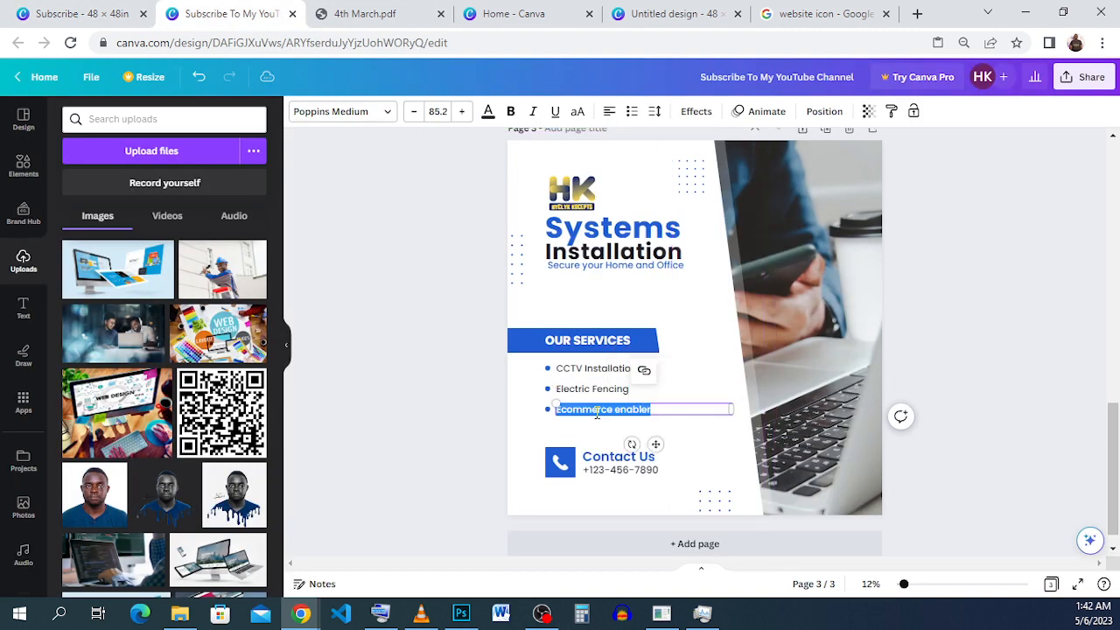
pyautogui.rightClick(596, 411)
pyautogui.click(672, 186)
pyautogui.click(699, 440)
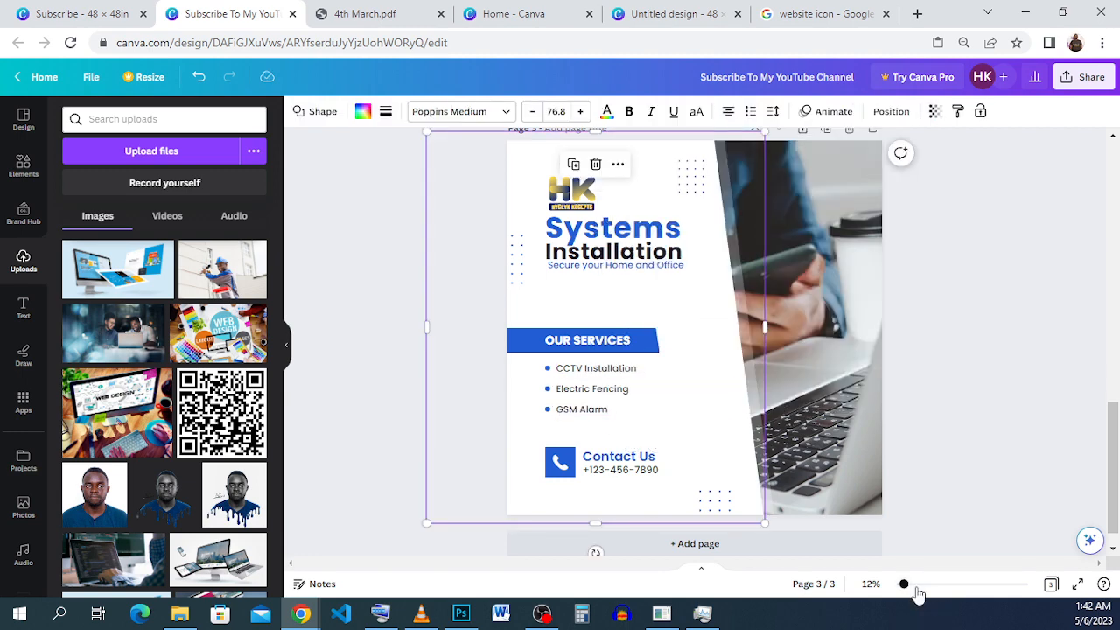
# Move the "Electric Fencing" and "GSM Alarm" lines up to tighten the spacing beneath "CCTV Installation".
pyautogui.moveTo(909, 591); pyautogui.dragTo(926, 585)
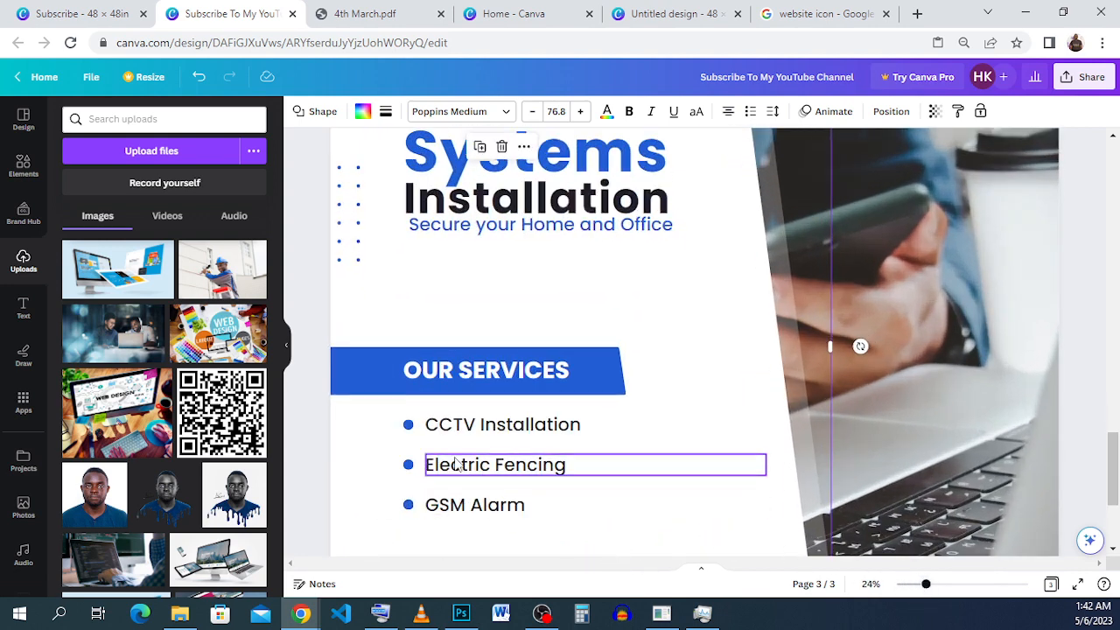
pyautogui.moveTo(457, 465); pyautogui.dragTo(457, 442)
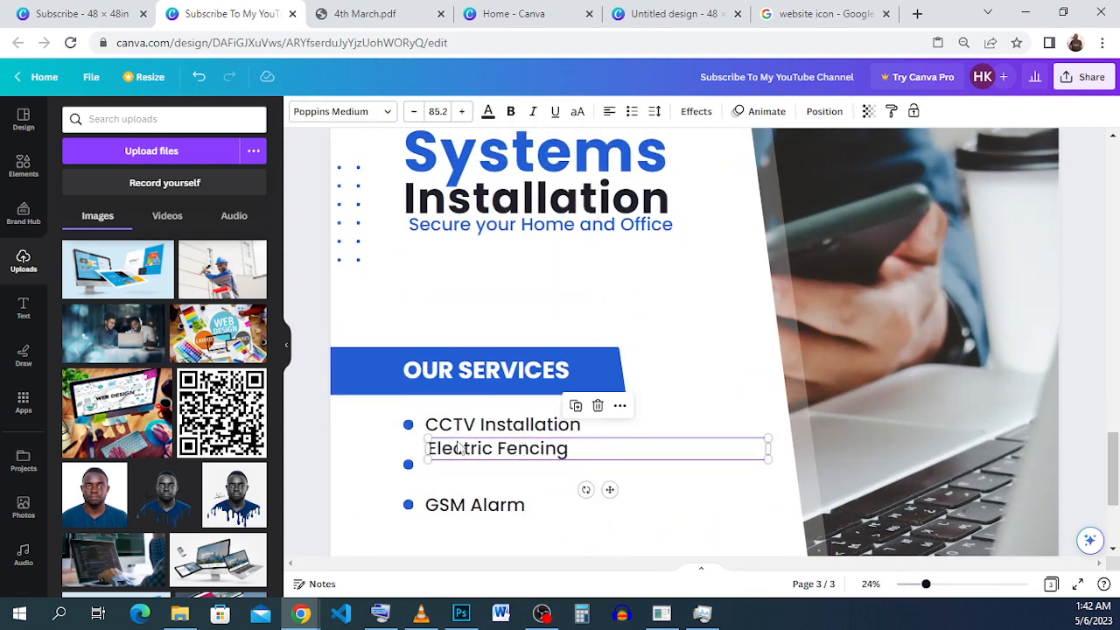
pyautogui.moveTo(452, 504); pyautogui.dragTo(455, 473)
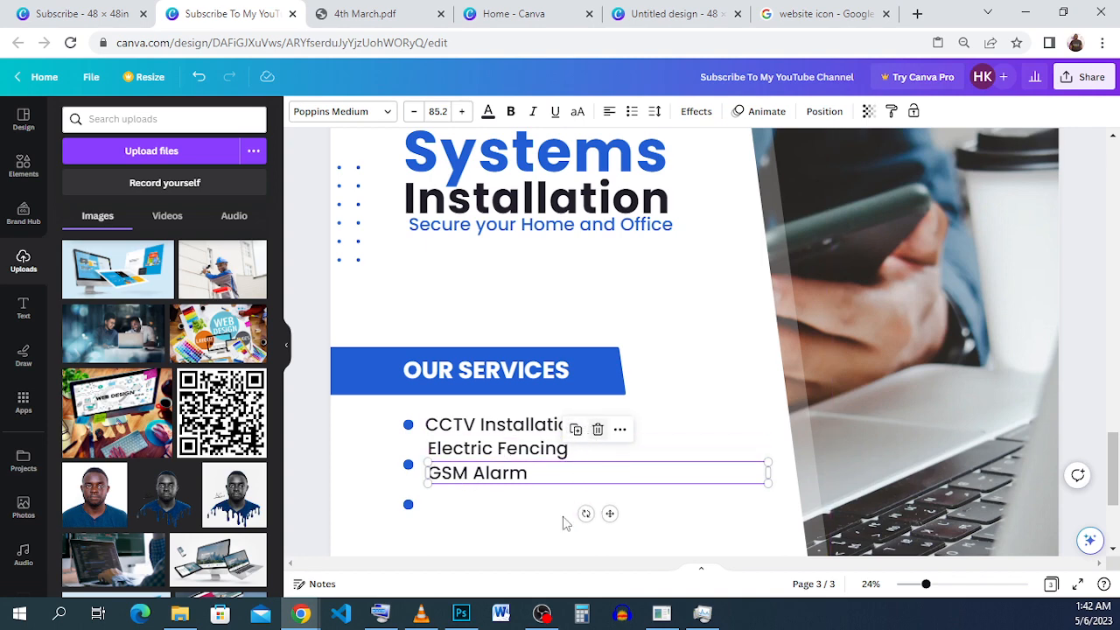
# Move the second and third blue bullets up beside "Electric Fencing" and "GSM Alarm", aligned and evenly spaced with the first bullet.
pyautogui.moveTo(409, 467); pyautogui.dragTo(410, 451)
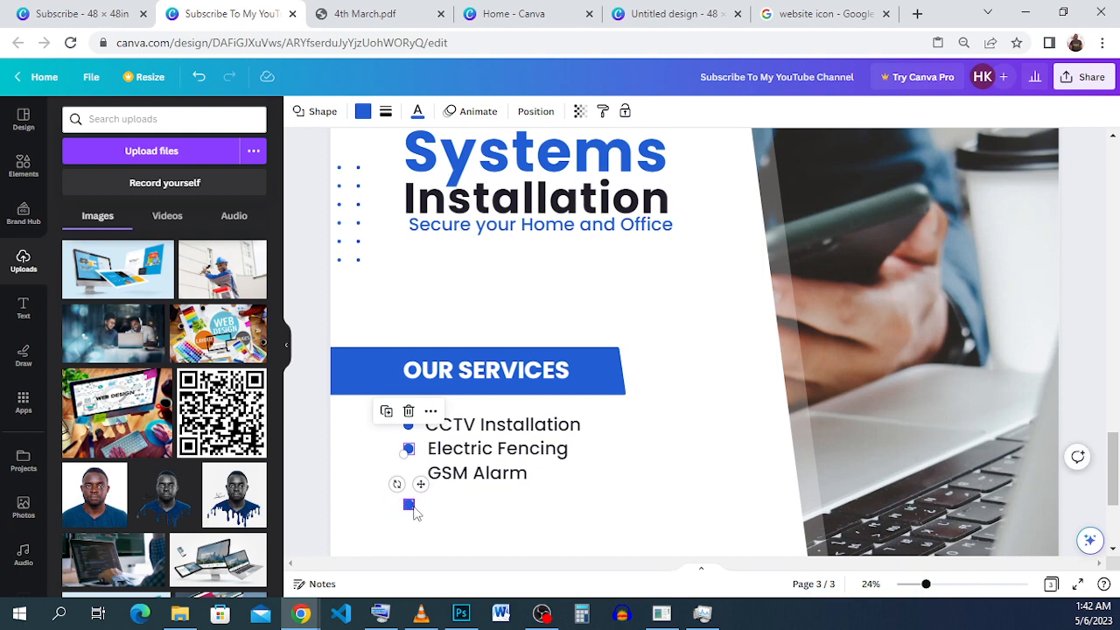
pyautogui.moveTo(409, 504); pyautogui.dragTo(412, 473)
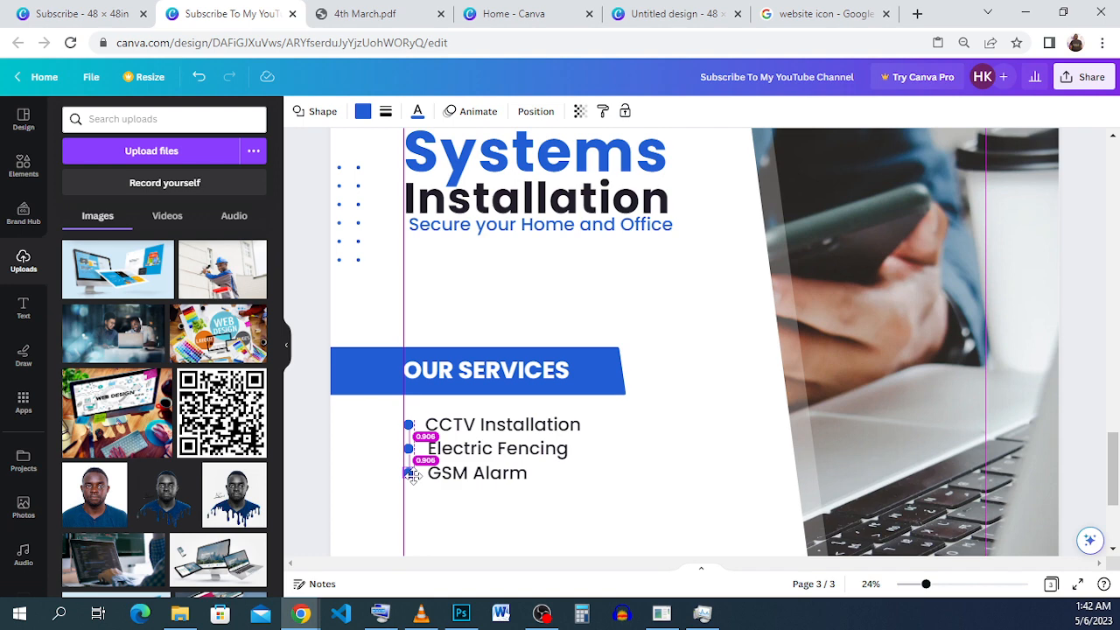
pyautogui.moveTo(411, 474); pyautogui.dragTo(408, 473)
pyautogui.click(538, 534)
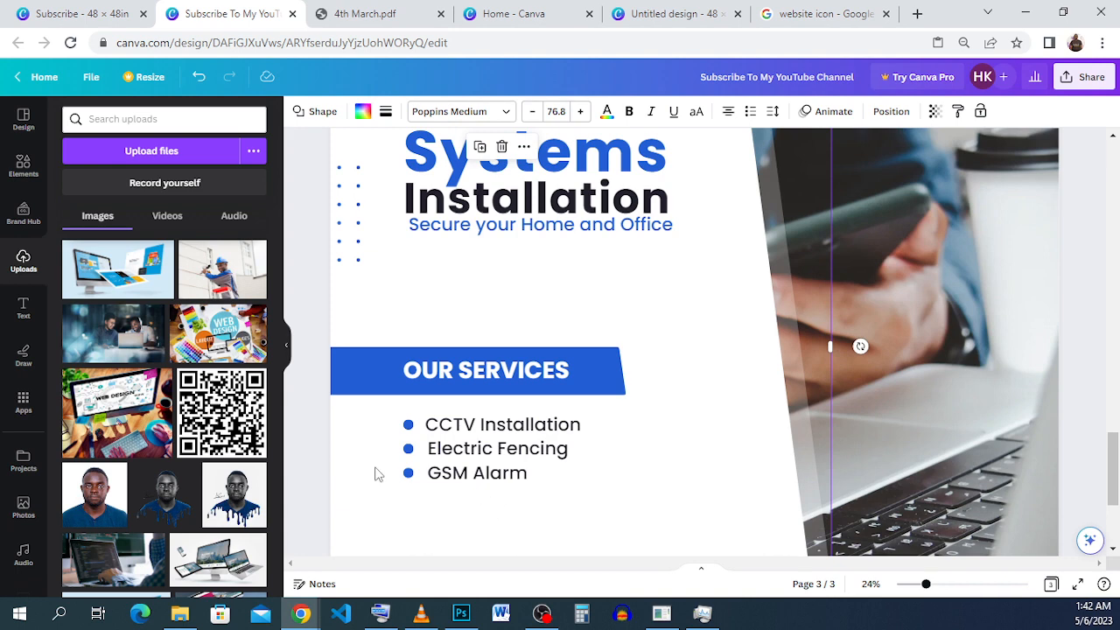
pyautogui.moveTo(488, 434); pyautogui.dragTo(485, 430)
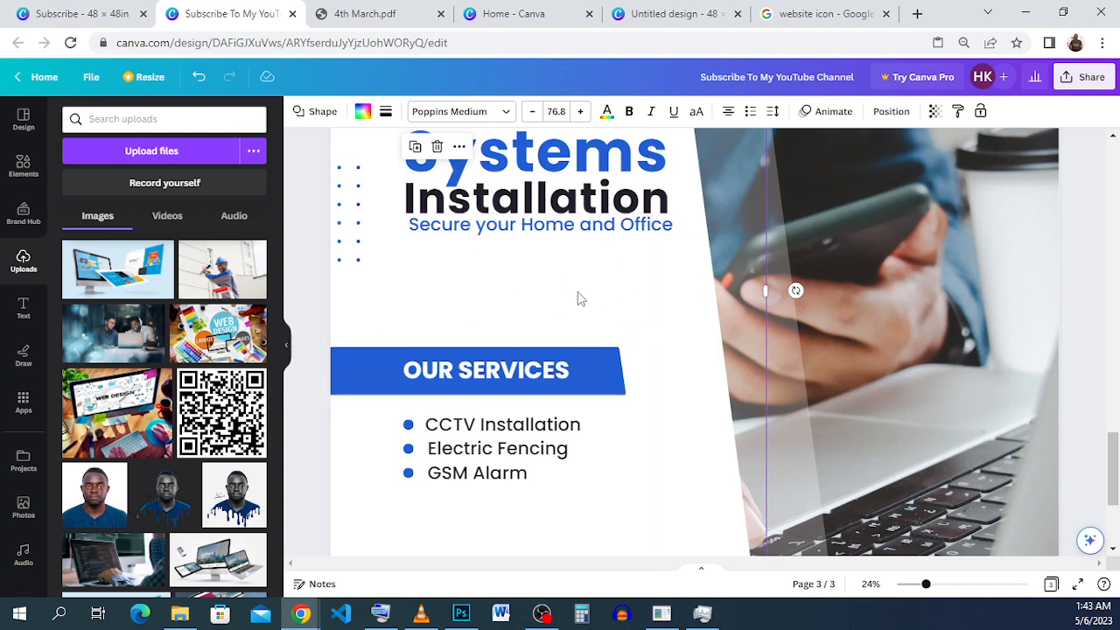
pyautogui.click(199, 77)
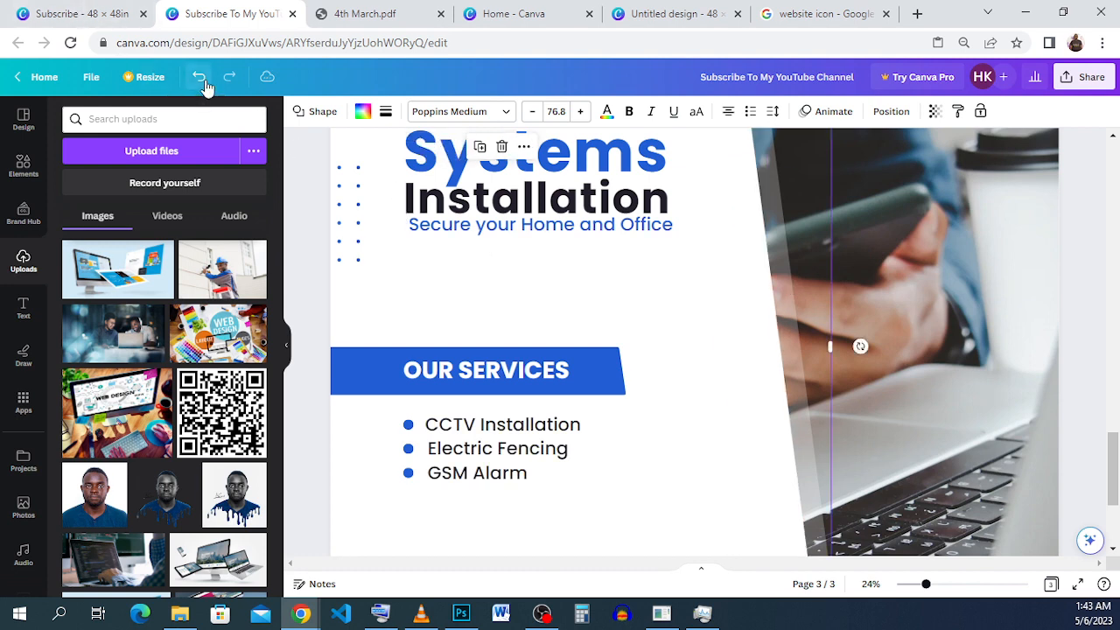
pyautogui.click(616, 492)
pyautogui.click(644, 516)
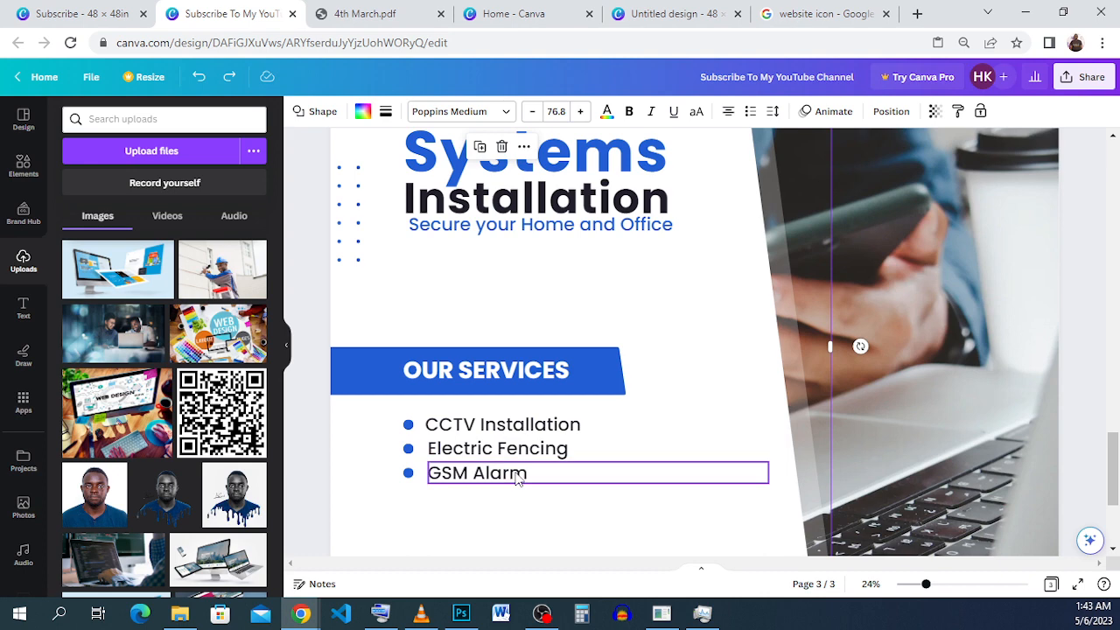
# Check the services list in the "Subscribe" design, and duplicate the "GSM Alarm" text, placing the copy directly below it.
pyautogui.click(70, 13)
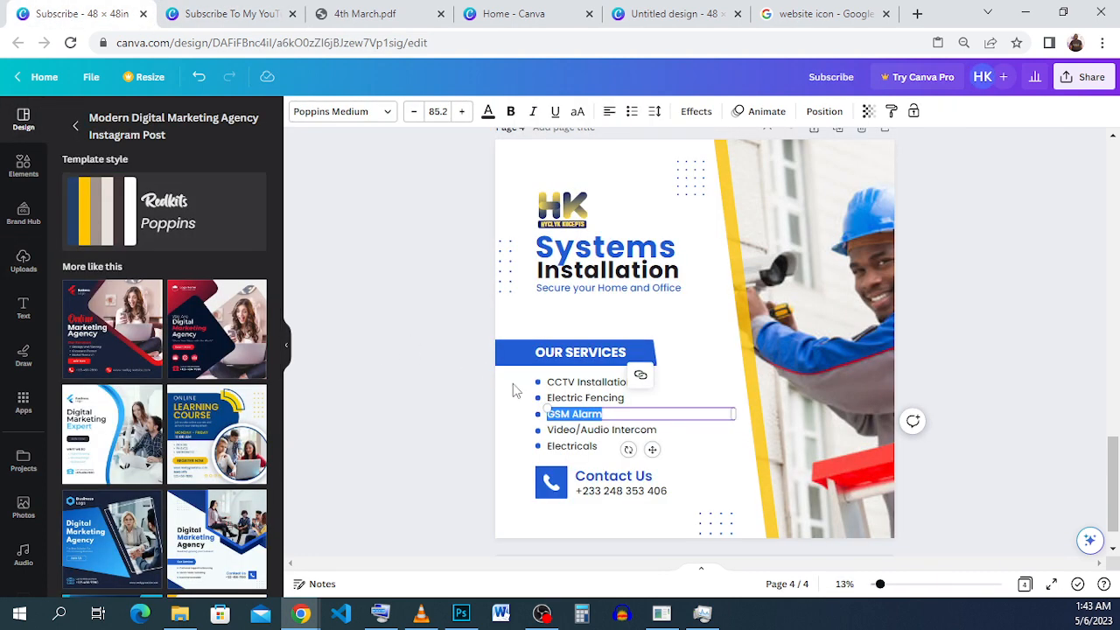
pyautogui.click(219, 13)
pyautogui.click(540, 480)
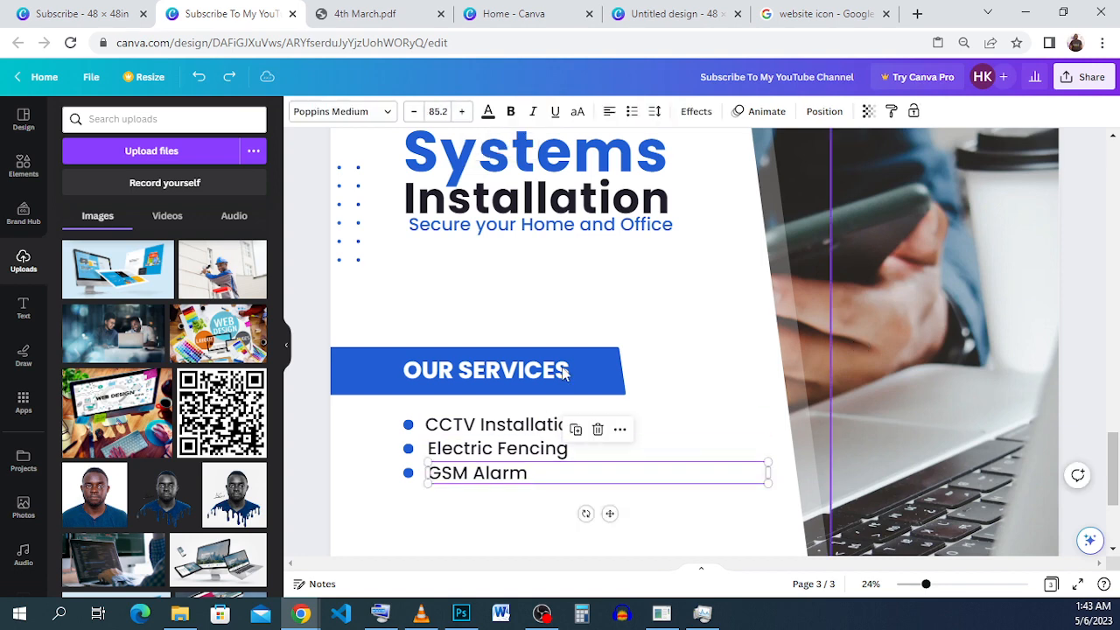
pyautogui.click(577, 431)
pyautogui.moveTo(610, 516); pyautogui.dragTo(607, 539)
# Copy "Video/Audio Intercom" from the "Subscribe" design and replace the duplicated "GSM Alarm" line with it in the "Subscribe To My YouTube Channel" design.
pyautogui.click(88, 16)
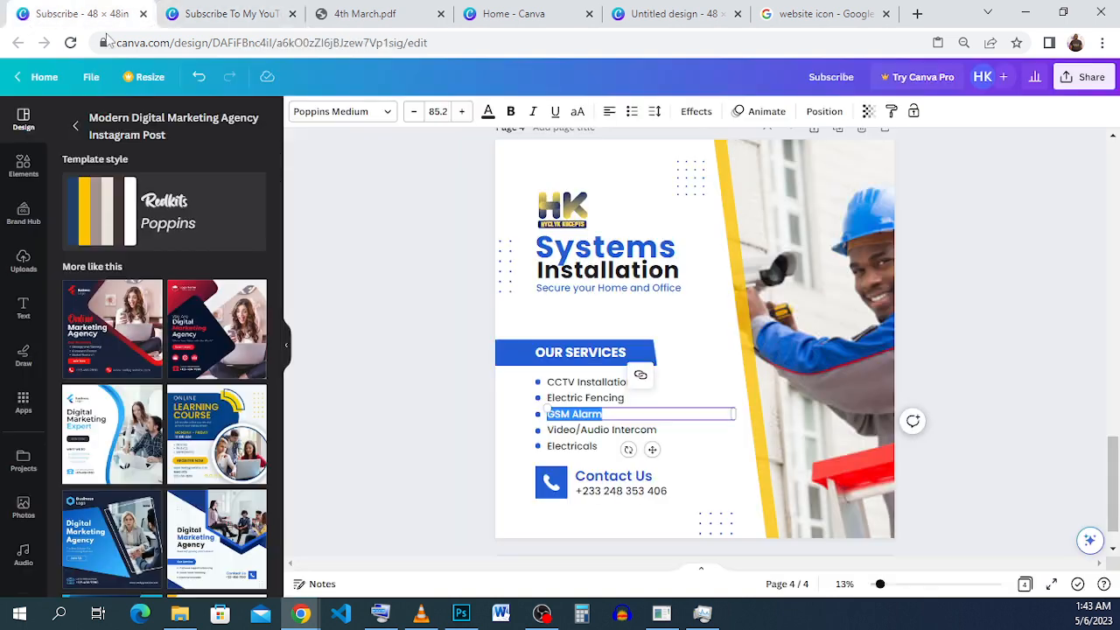
pyautogui.click(603, 429)
pyautogui.click(605, 428)
pyautogui.hotkey('ctrl', 'c')
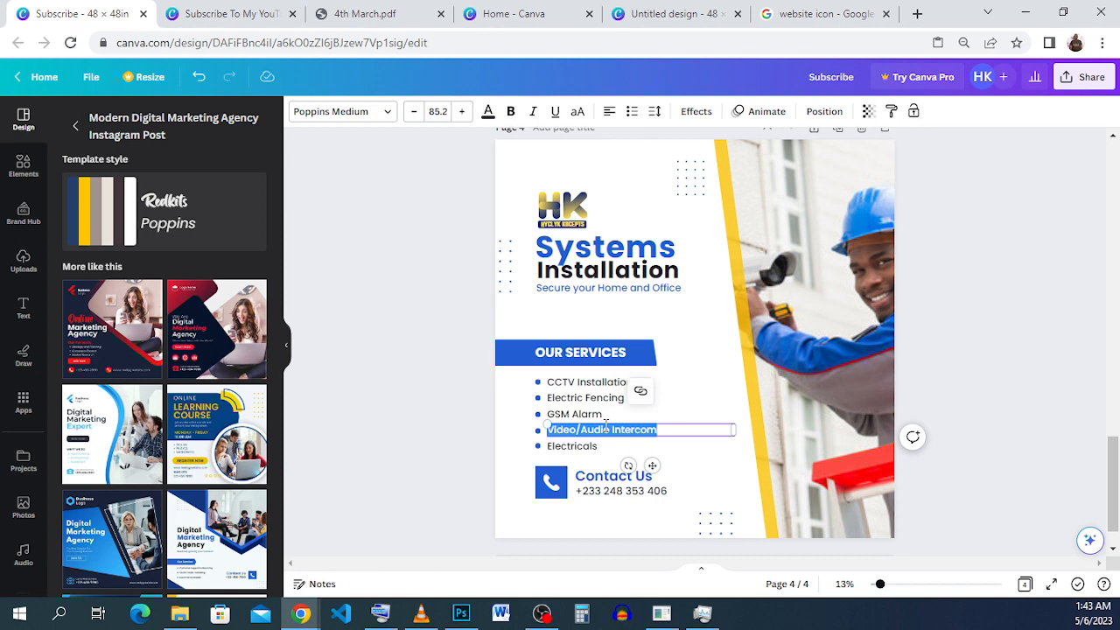
pyautogui.rightClick(605, 427)
pyautogui.click(668, 180)
pyautogui.click(223, 14)
pyautogui.click(461, 494)
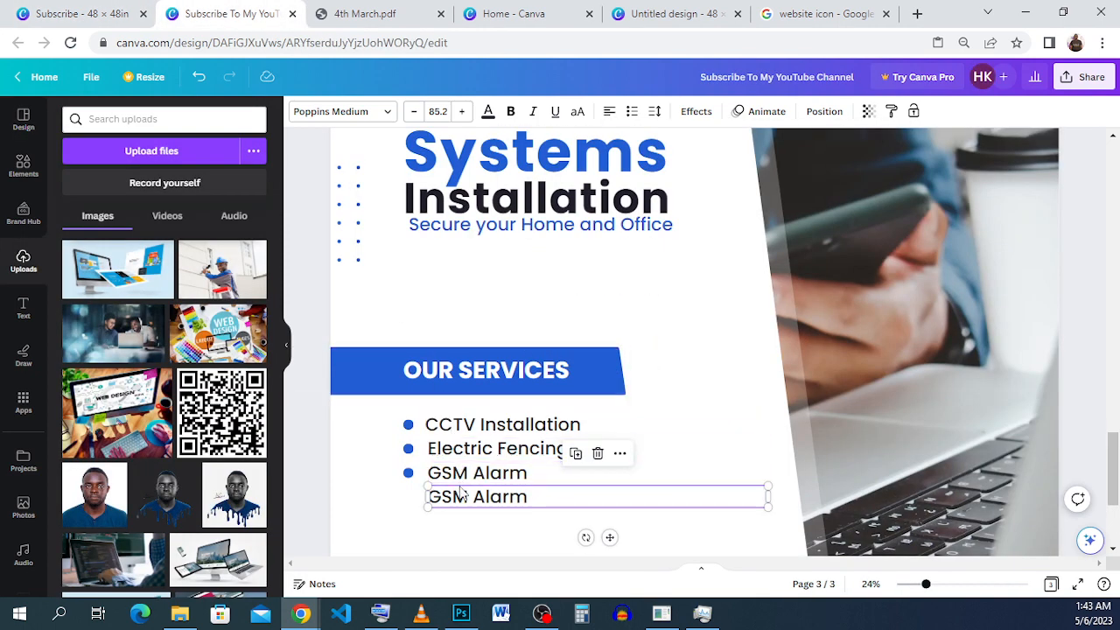
pyautogui.click(462, 496)
pyautogui.rightClick(462, 496)
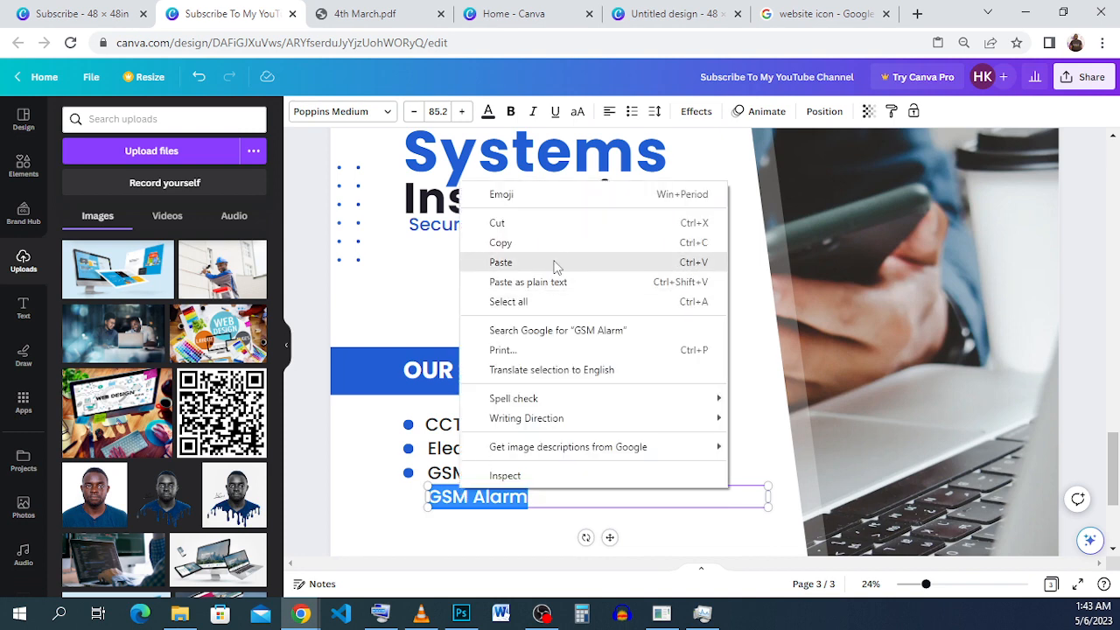
pyautogui.click(553, 265)
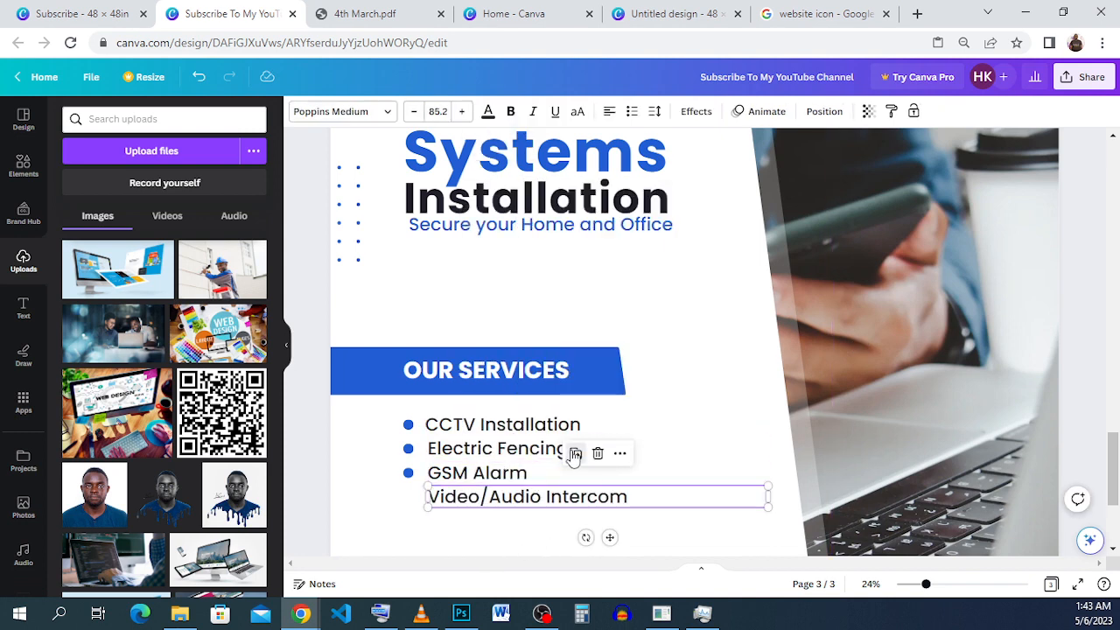
# Duplicate the "Video/Audio Intercom" line directly below itself and replace the copy's text with "Electricals" copied from the "Subscribe" design.
pyautogui.scroll(-2, 571, 453)
pyautogui.moveTo(612, 376); pyautogui.dragTo(612, 399)
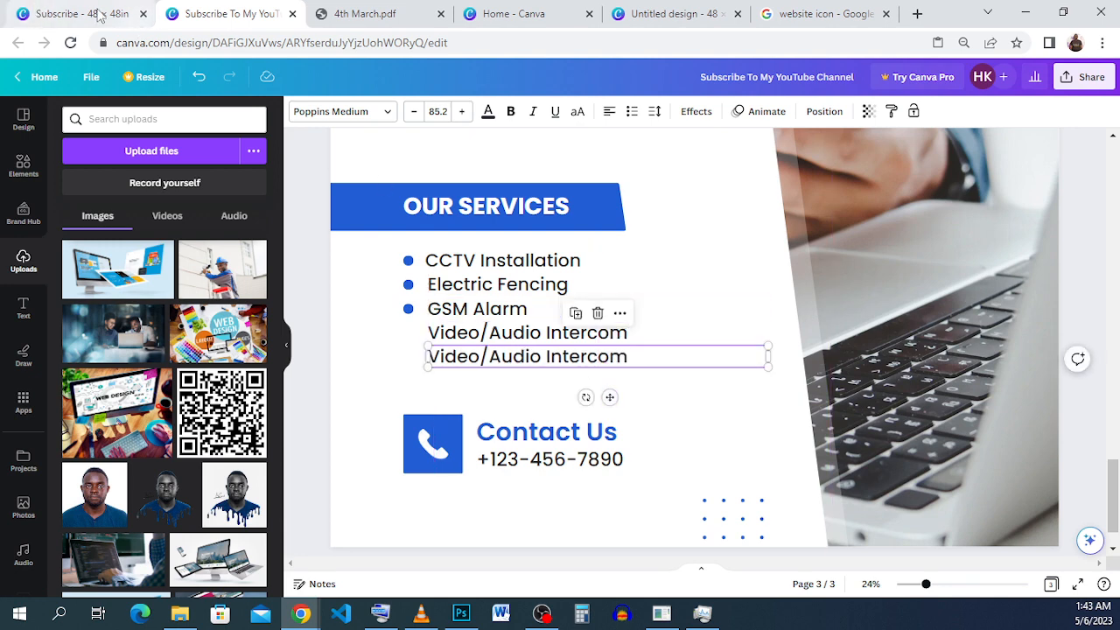
pyautogui.click(99, 15)
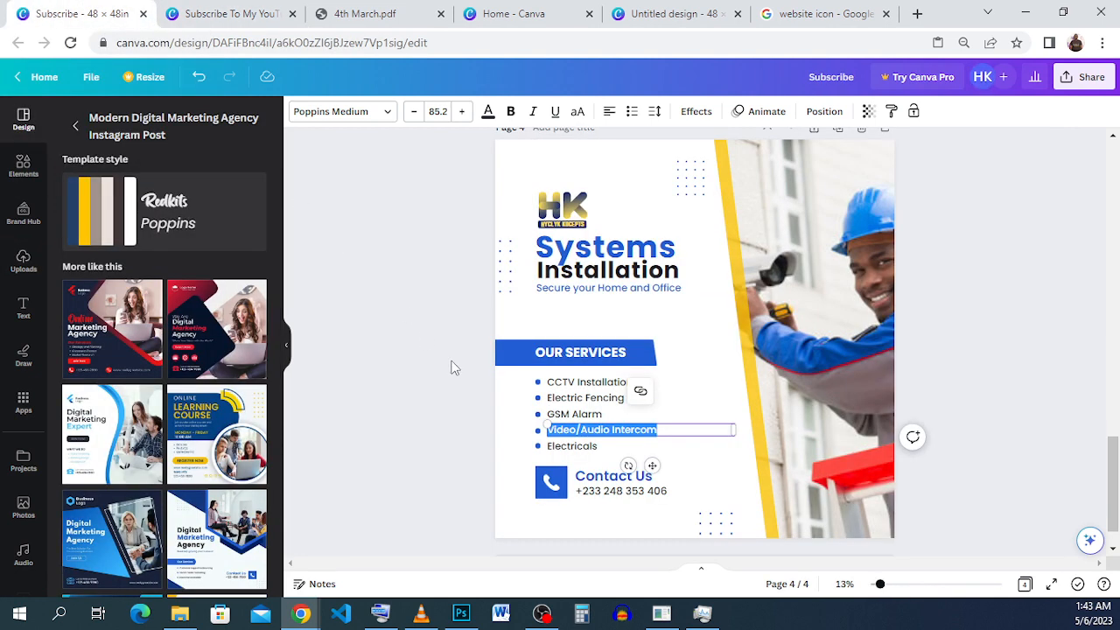
pyautogui.doubleClick(618, 448)
pyautogui.rightClick(618, 448)
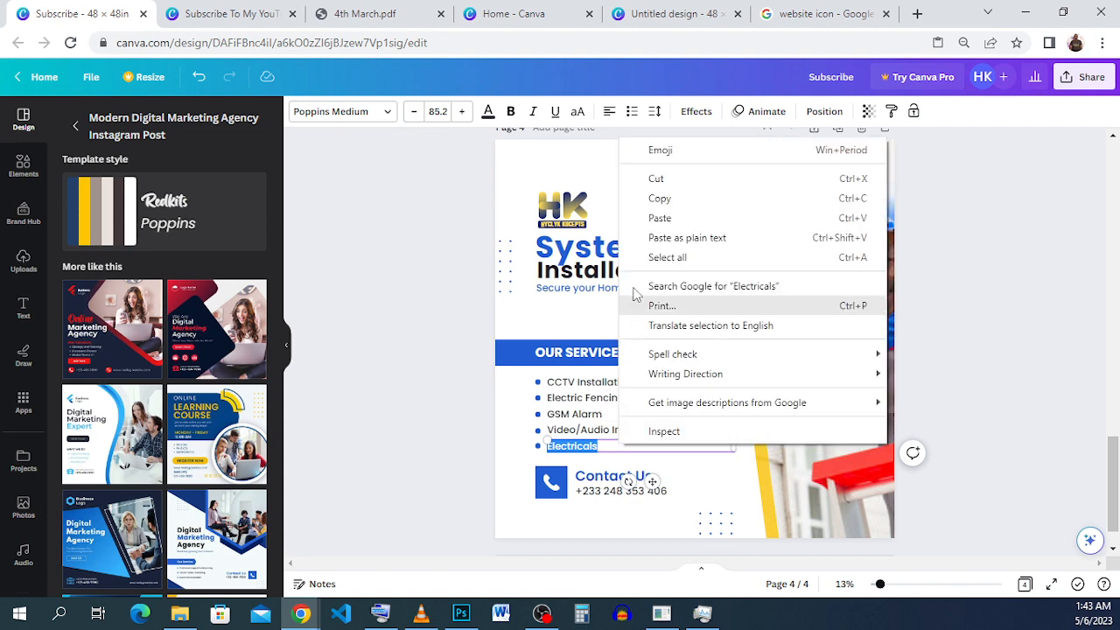
pyautogui.click(685, 194)
pyautogui.click(229, 14)
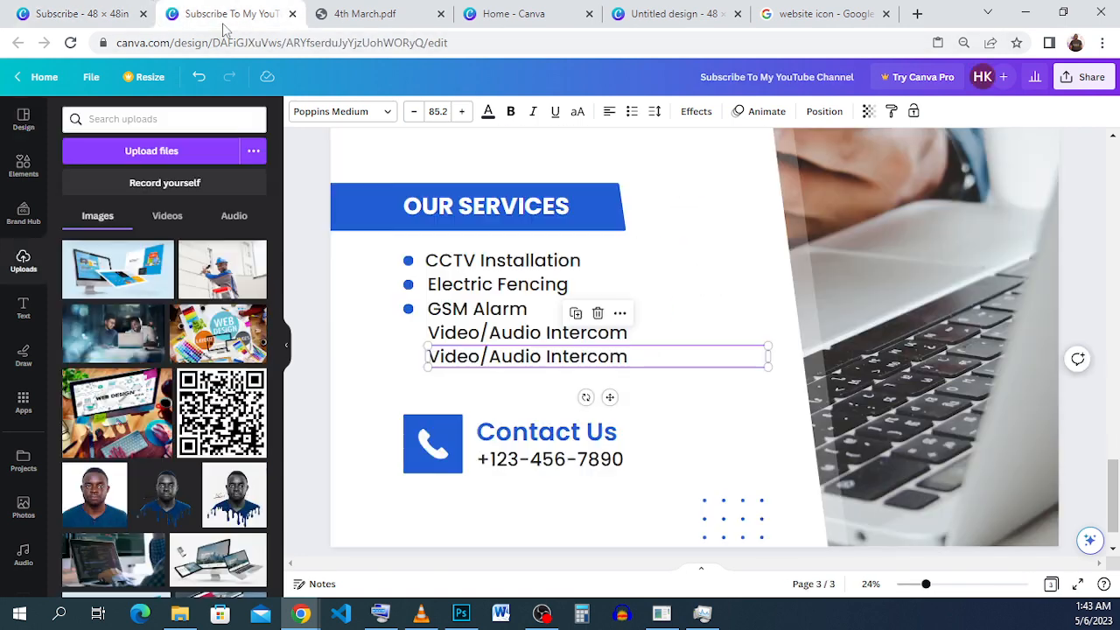
pyautogui.doubleClick(500, 363)
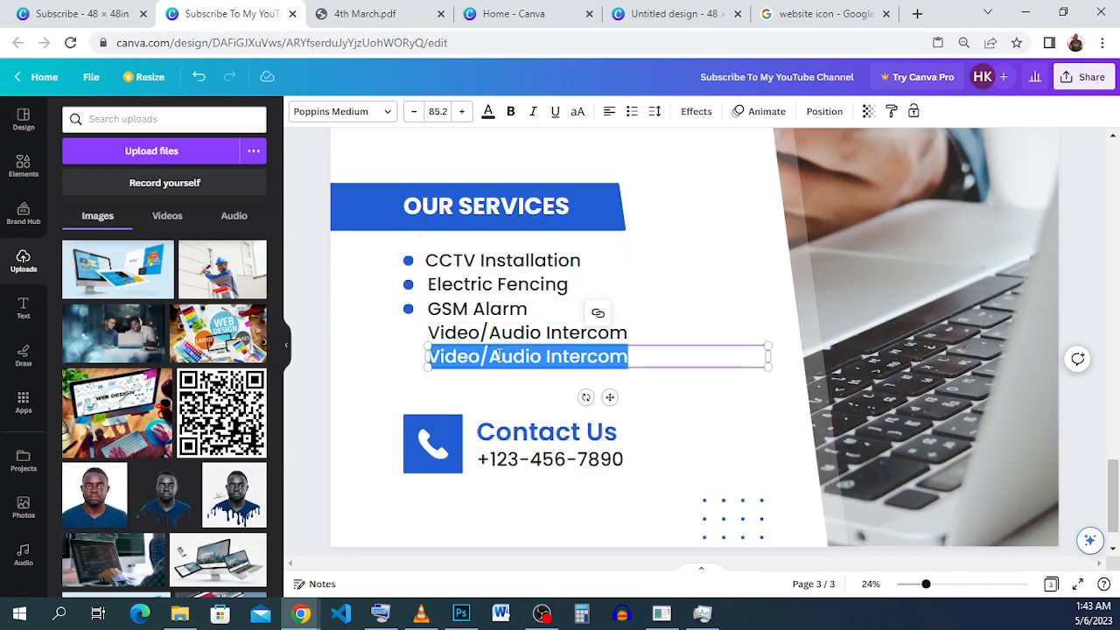
pyautogui.rightClick(501, 358)
pyautogui.click(571, 127)
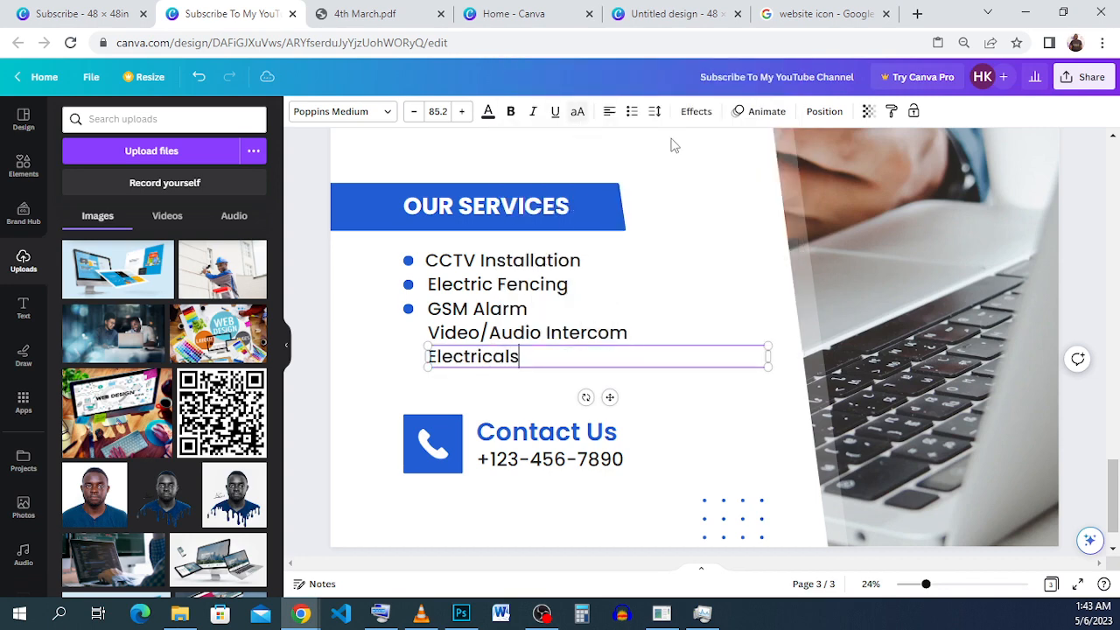
pyautogui.click(395, 331)
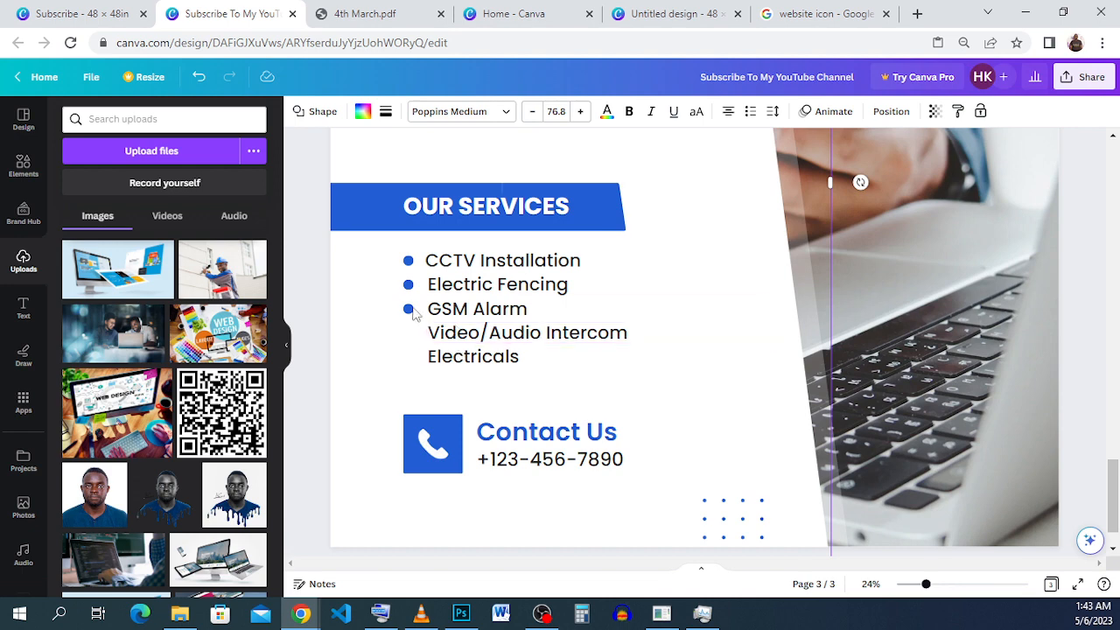
pyautogui.moveTo(409, 330)
pyautogui.mouseDown()
pyautogui.moveTo(405, 302)
pyautogui.moveTo(407, 324)
pyautogui.mouseUp()
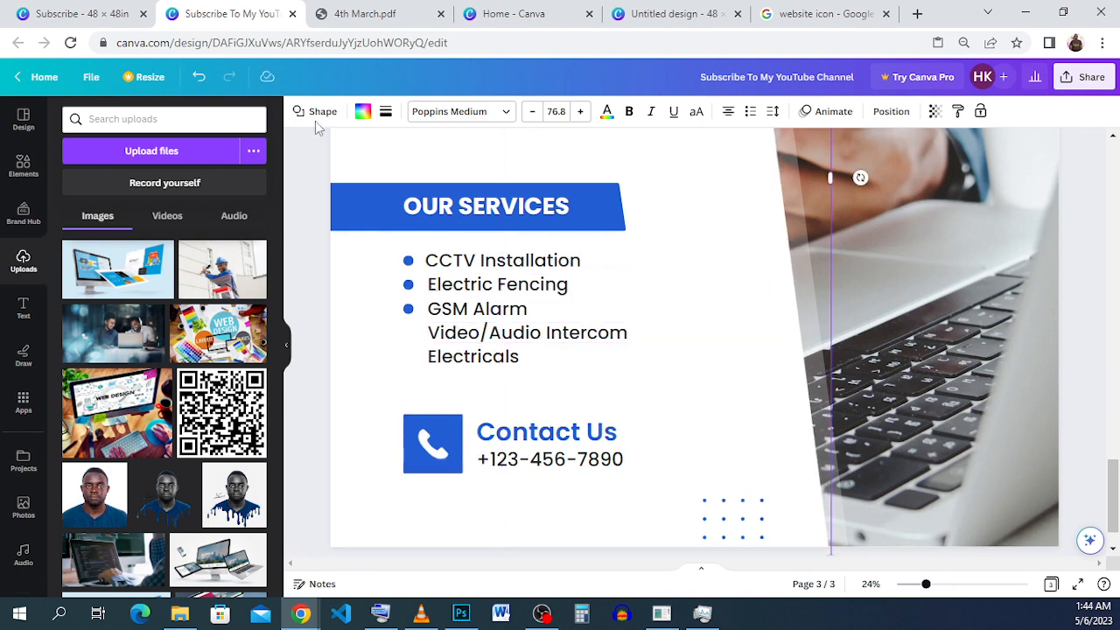
pyautogui.click(199, 77)
pyautogui.click(409, 311)
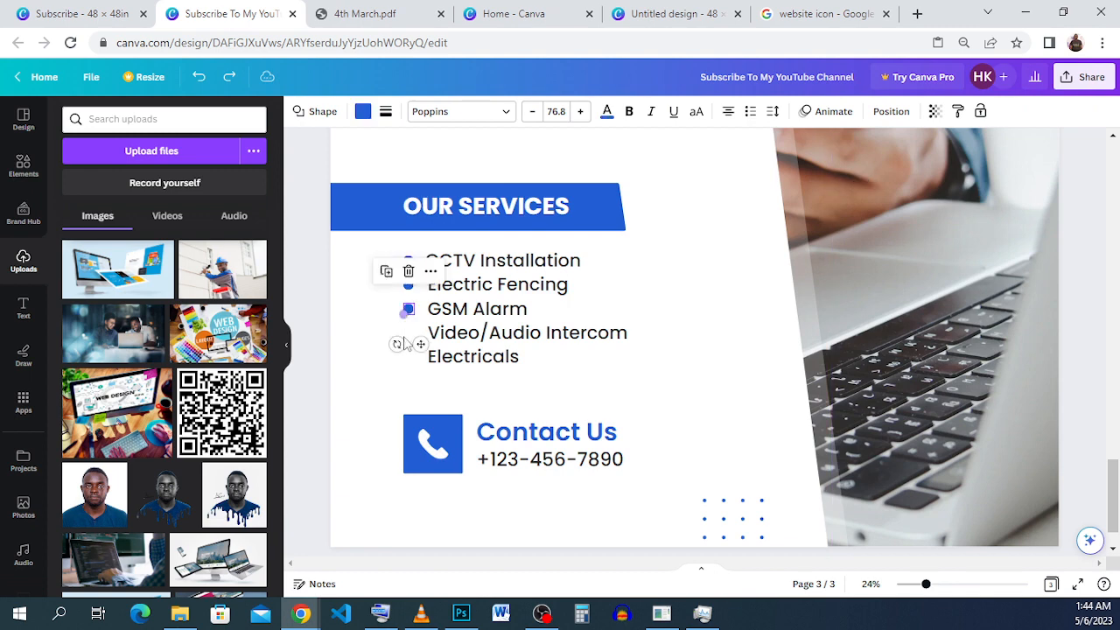
pyautogui.moveTo(407, 331)
pyautogui.mouseDown()
pyautogui.moveTo(404, 303)
pyautogui.moveTo(409, 323)
pyautogui.mouseUp()
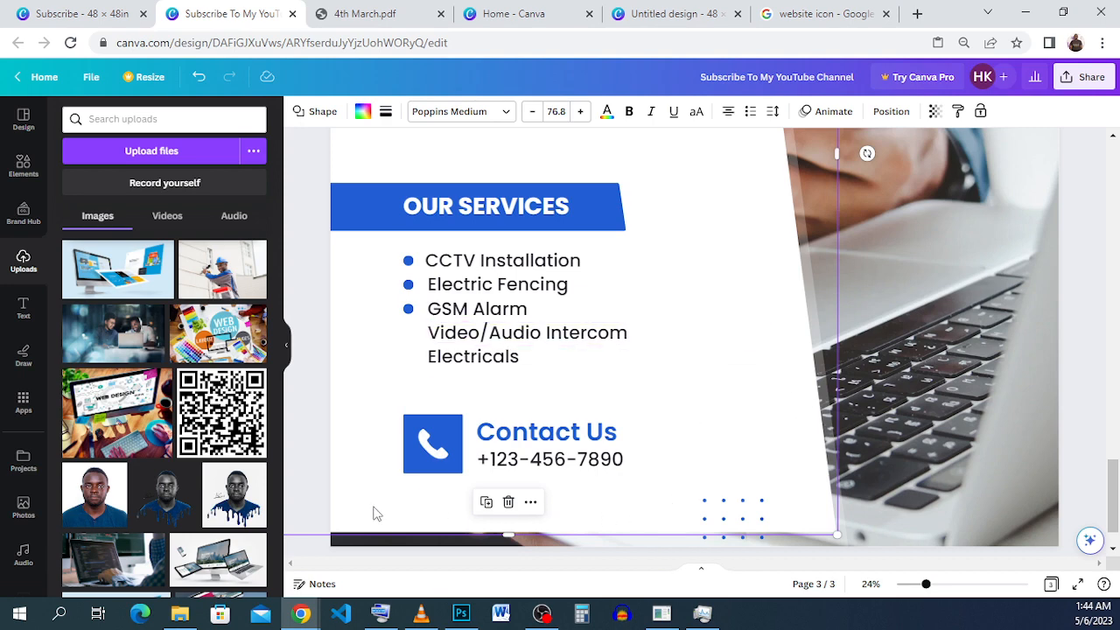
# Shift the white background shape aside, then duplicate the second and third bullets and align the copies beside "Video/Audio Intercom" and "Electricals".
pyautogui.moveTo(370, 509); pyautogui.dragTo(622, 490)
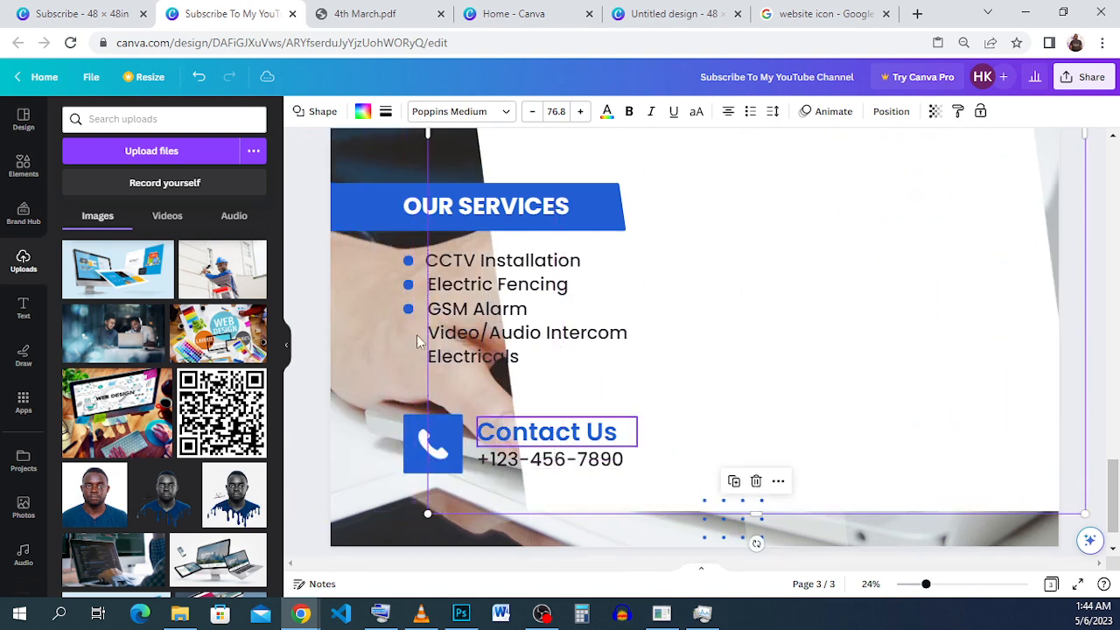
pyautogui.moveTo(398, 339); pyautogui.dragTo(418, 292)
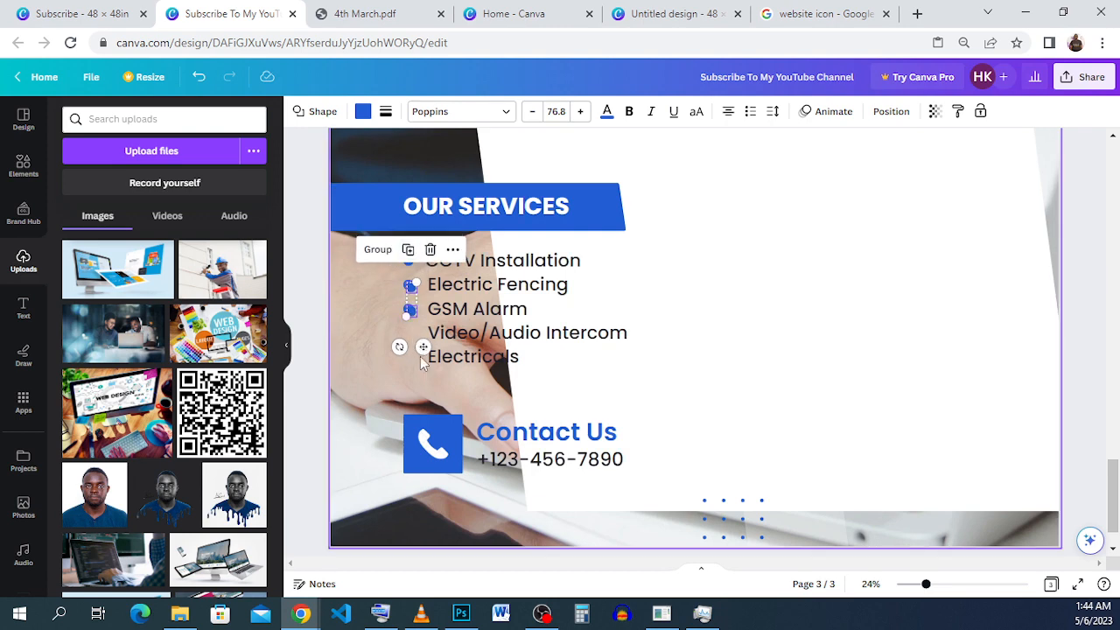
pyautogui.moveTo(423, 347); pyautogui.dragTo(421, 394)
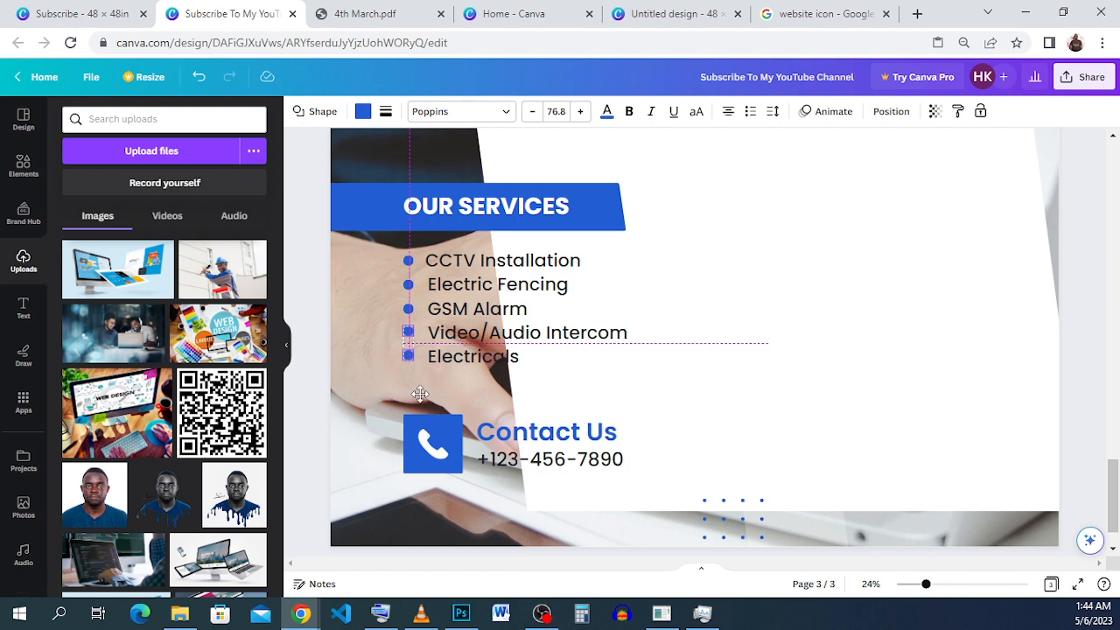
pyautogui.moveTo(420, 394); pyautogui.dragTo(420, 394)
# Move the white background shape back behind the text so its slanted edge borders the photo again.
pyautogui.click(815, 254)
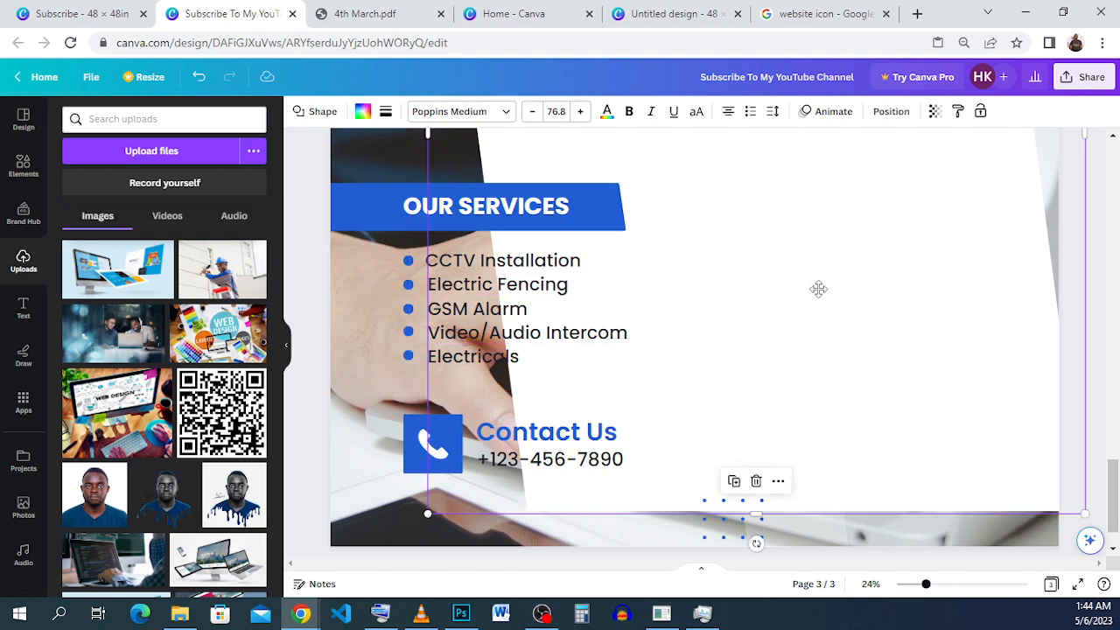
pyautogui.moveTo(818, 289); pyautogui.dragTo(607, 307)
pyautogui.scroll(-1, 607, 307)
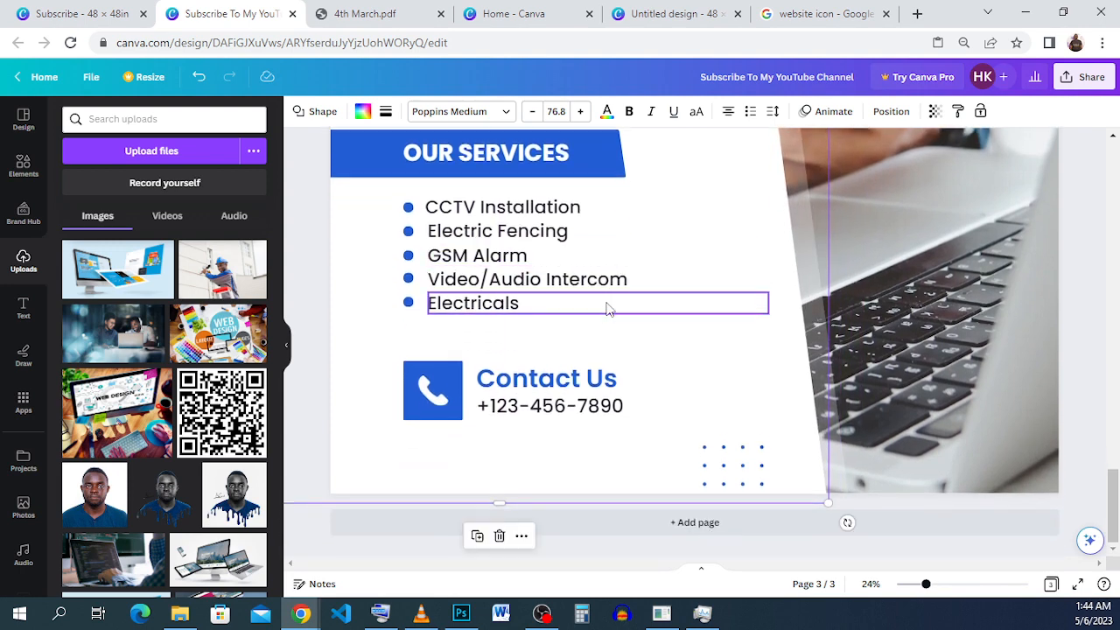
pyautogui.scroll(4, 609, 308)
pyautogui.scroll(2, 613, 311)
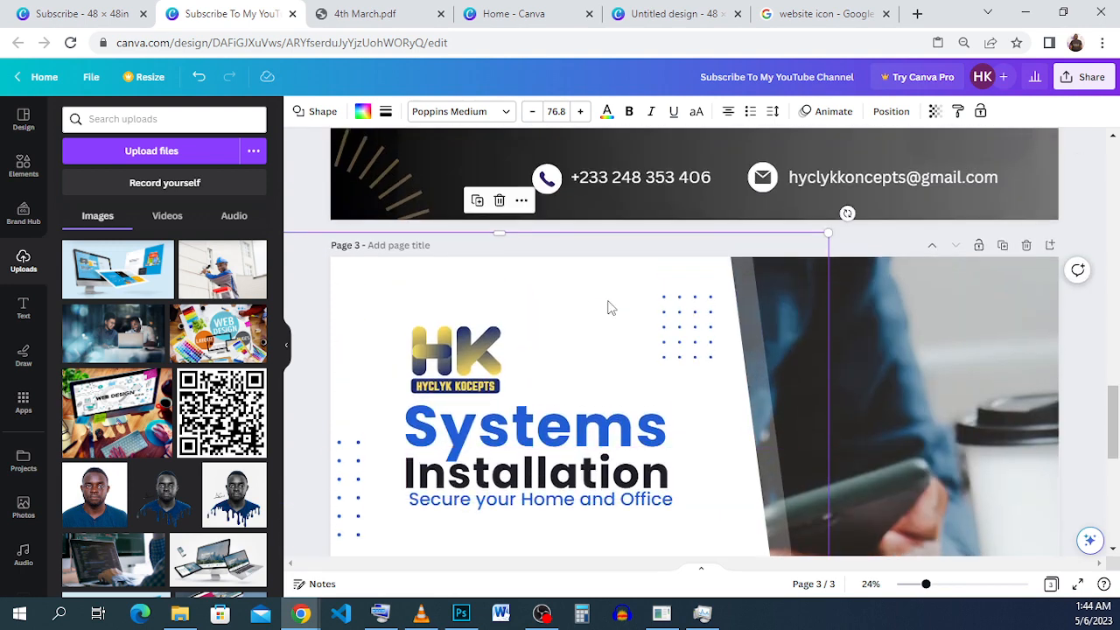
pyautogui.scroll(-5, 610, 307)
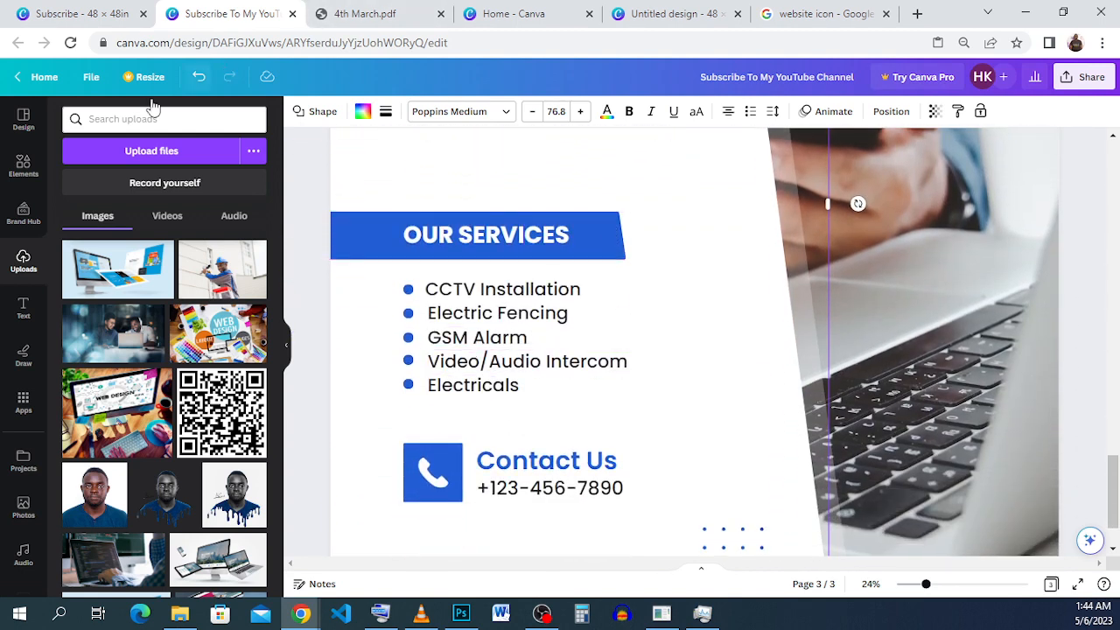
# Copy the contact phone number from the "Subscribe" design and replace the placeholder number under "Contact Us" with it.
pyautogui.click(550, 497)
pyautogui.scroll(3, 543, 245)
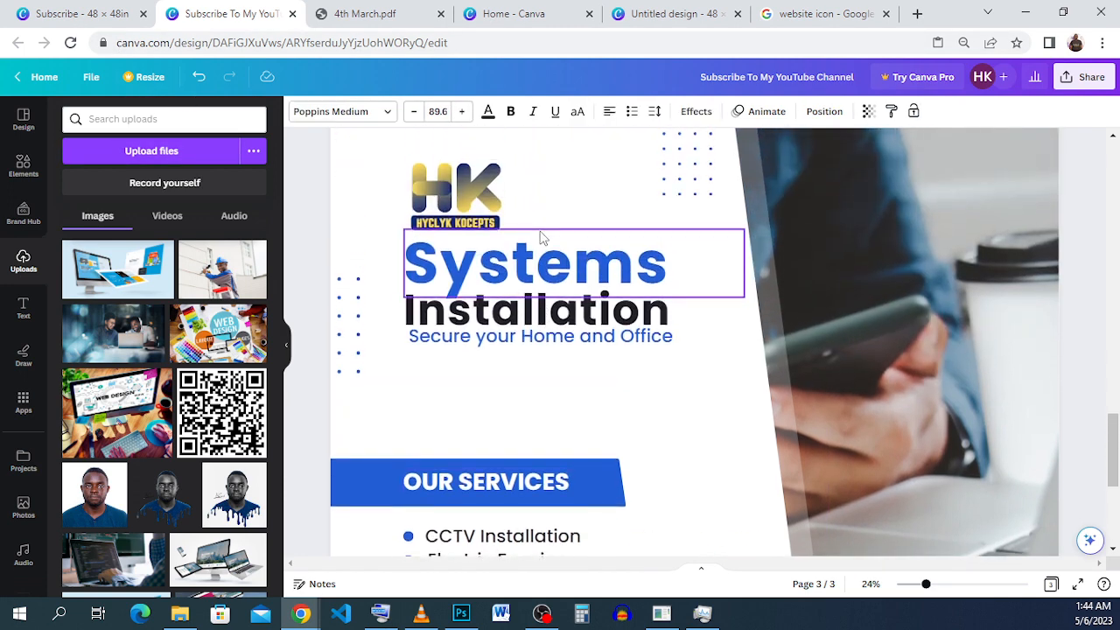
pyautogui.scroll(-5, 541, 236)
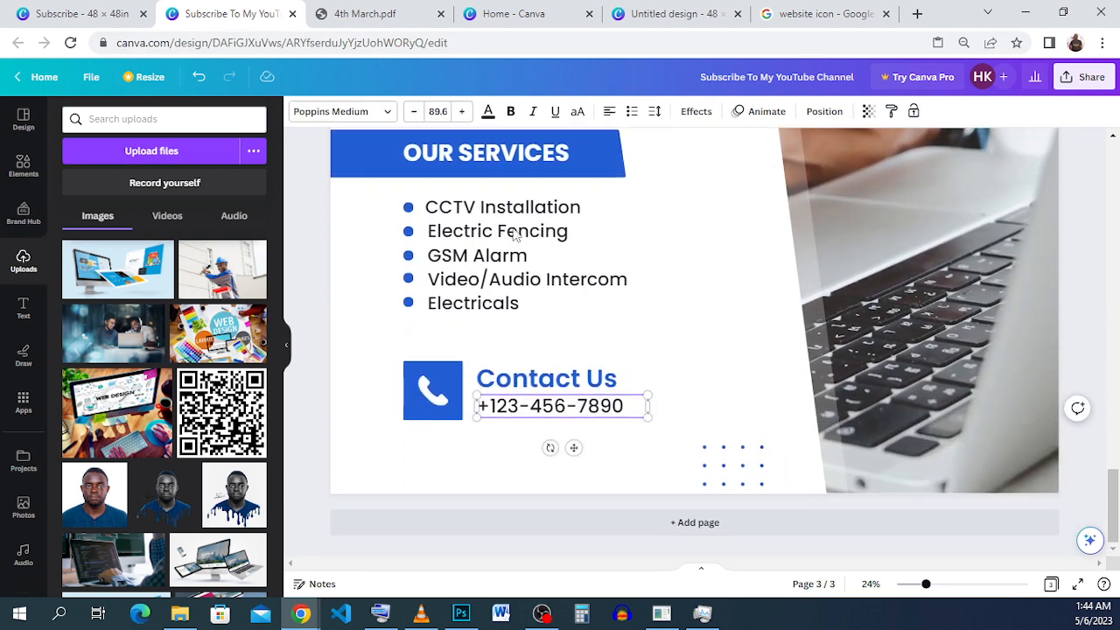
pyautogui.click(79, 13)
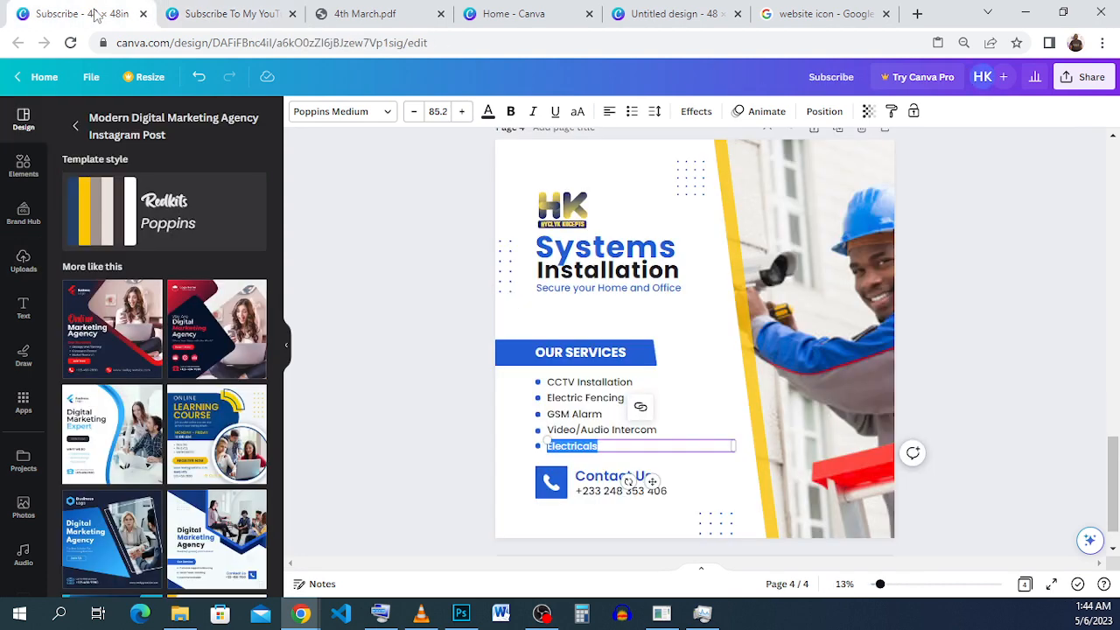
pyautogui.doubleClick(607, 490)
pyautogui.rightClick(607, 488)
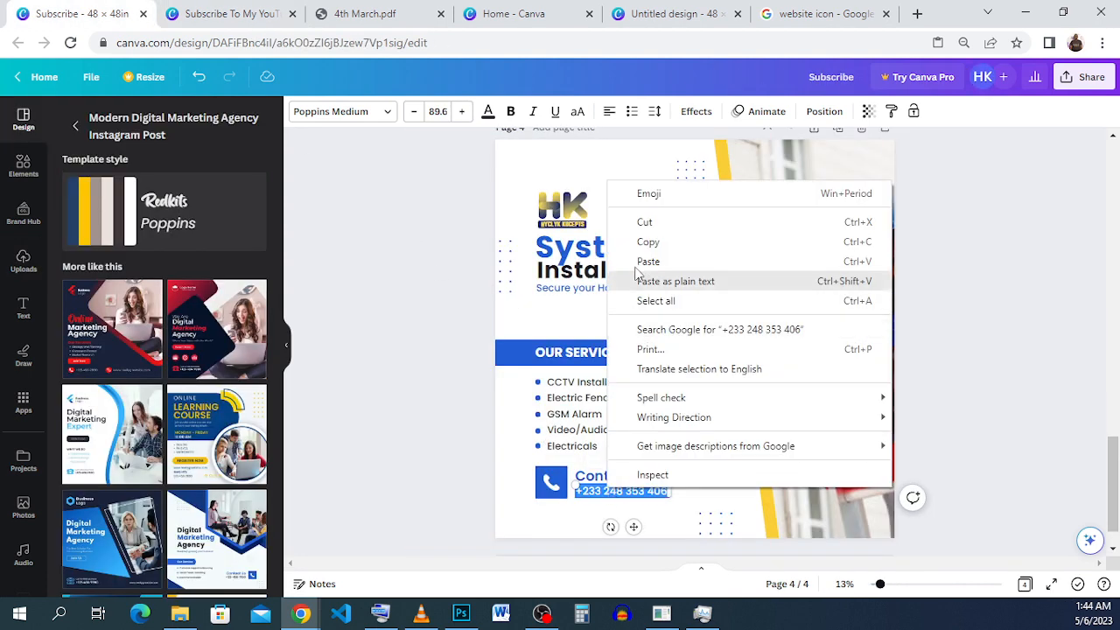
pyautogui.click(649, 242)
pyautogui.click(218, 14)
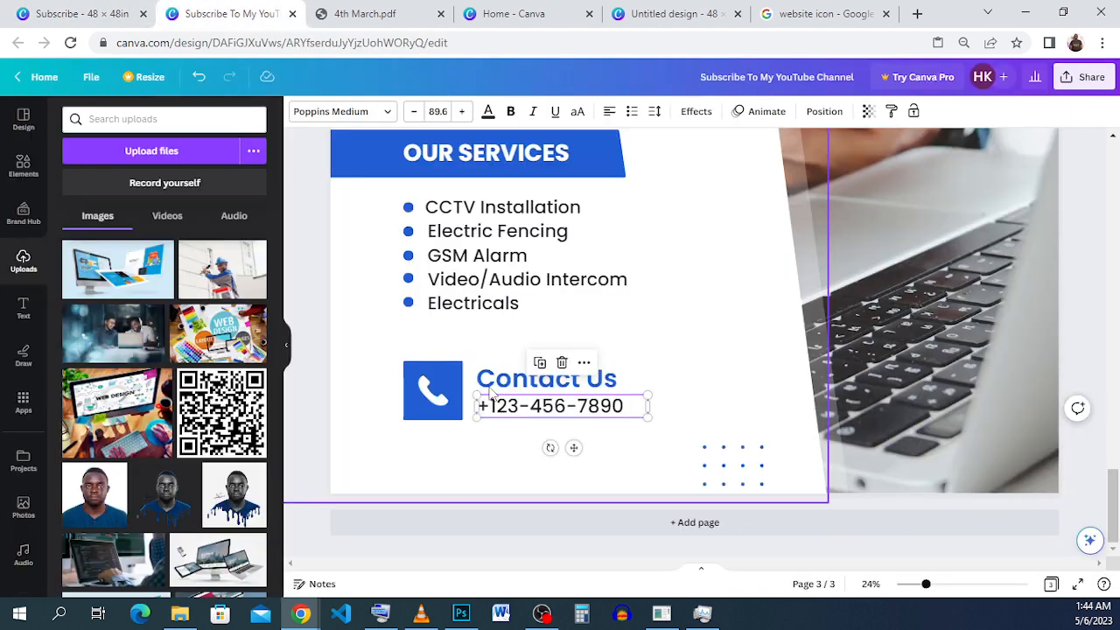
pyautogui.doubleClick(522, 406)
pyautogui.rightClick(520, 404)
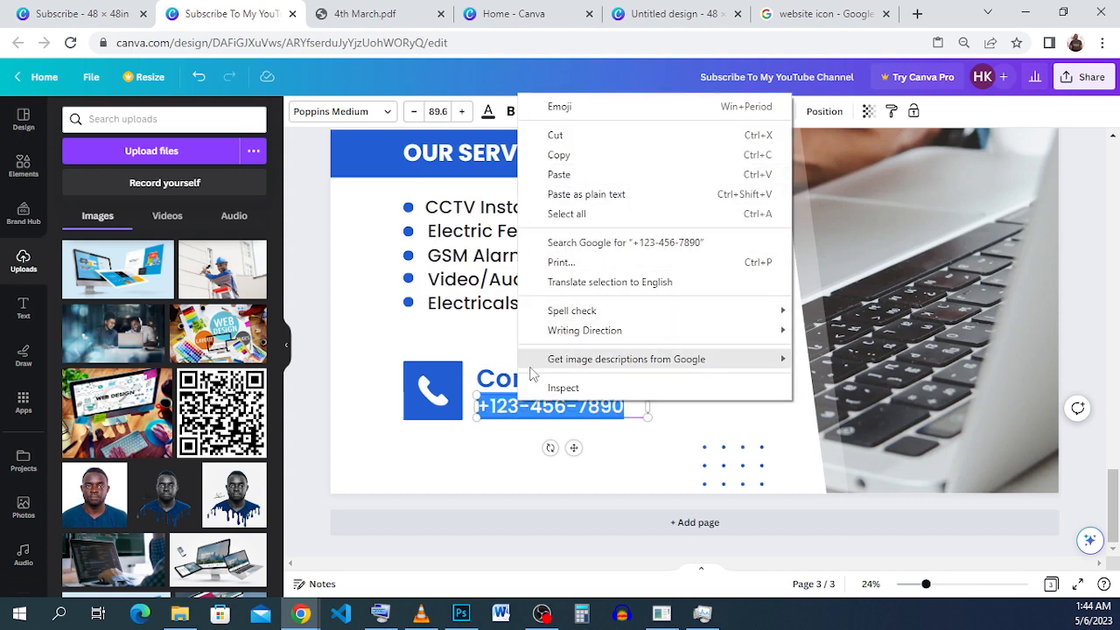
pyautogui.click(768, 174)
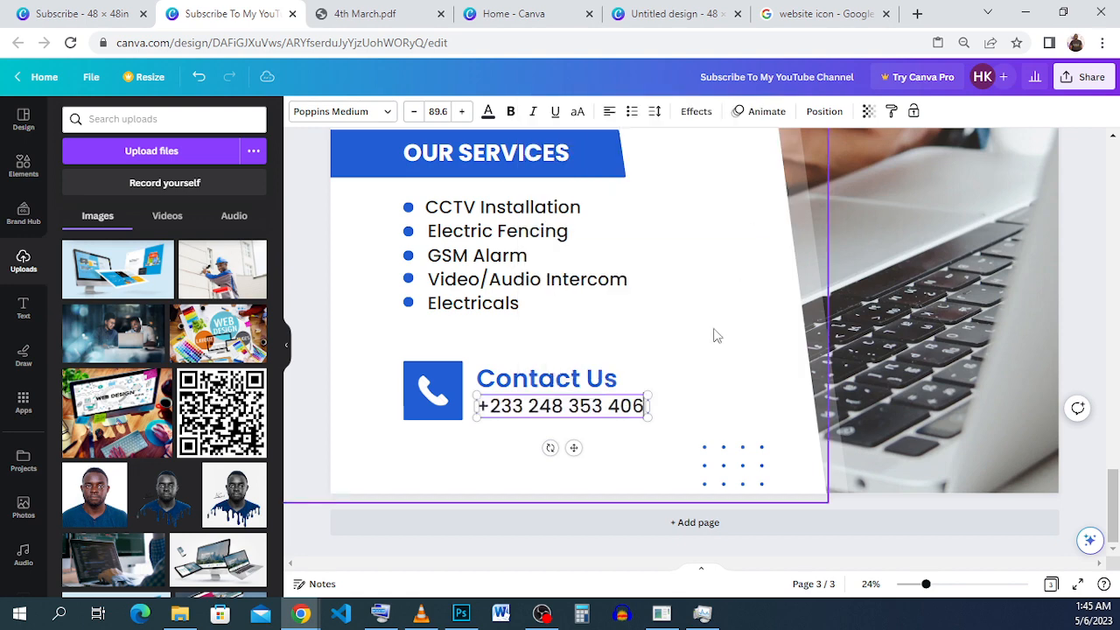
# Review the whole flyer on page 3 at 12% zoom and compare it with the "Subscribe" design.
pyautogui.scroll(5, 674, 357)
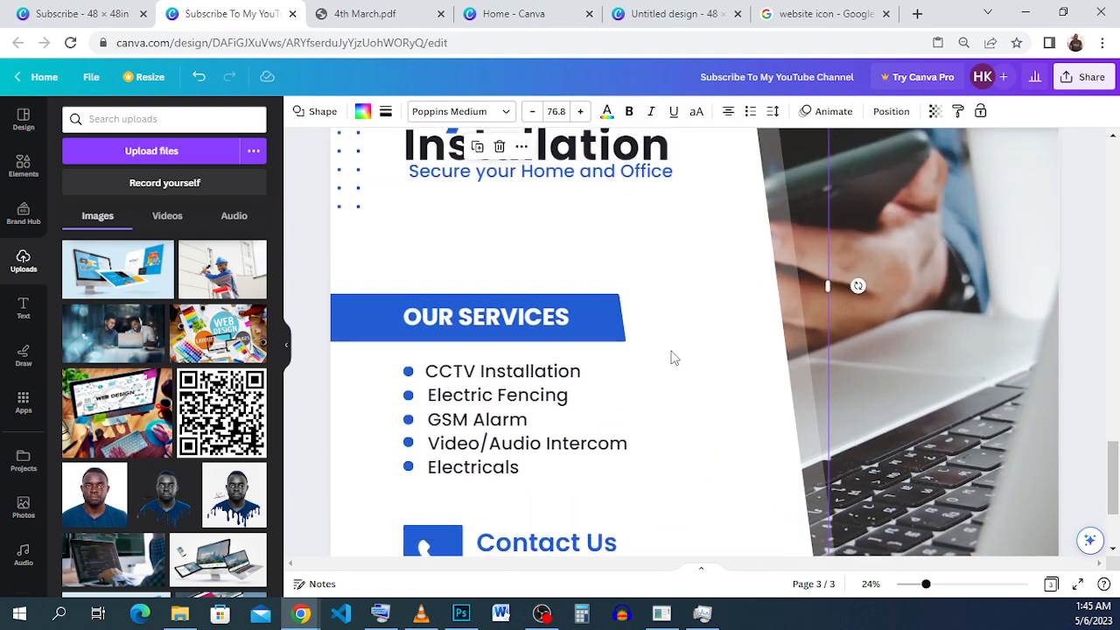
pyautogui.scroll(-5, 674, 357)
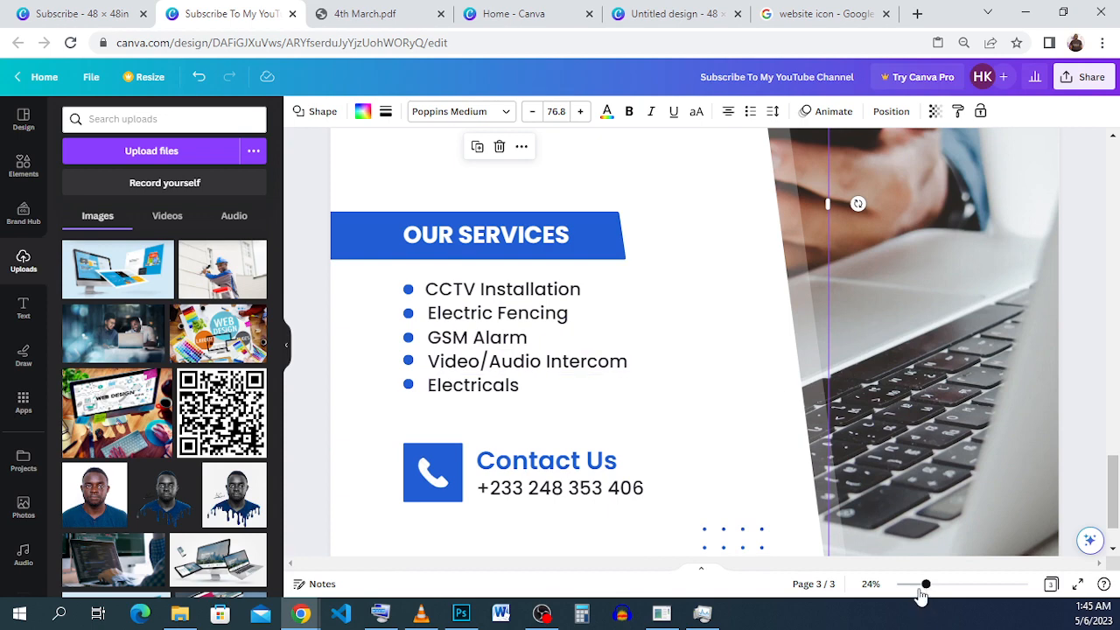
pyautogui.moveTo(922, 591); pyautogui.dragTo(897, 586)
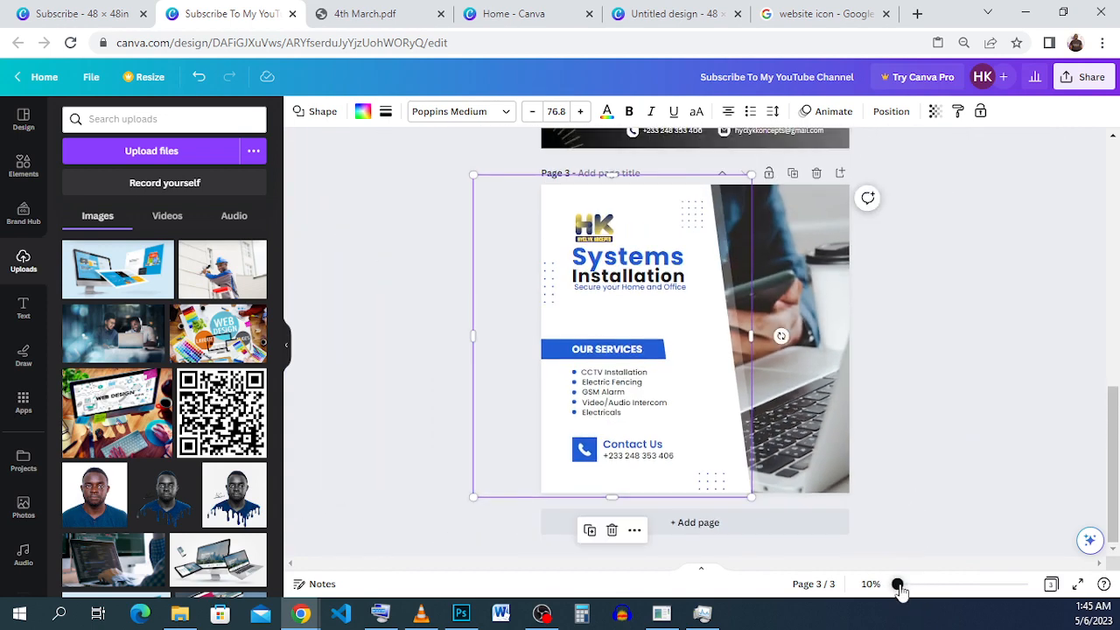
pyautogui.moveTo(901, 590); pyautogui.dragTo(903, 585)
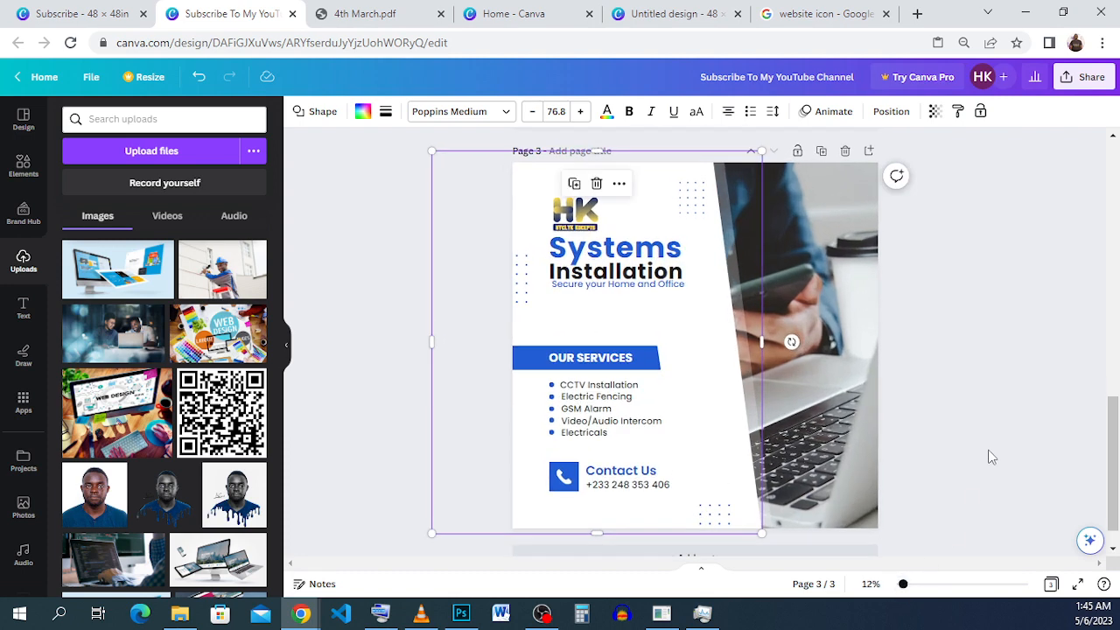
pyautogui.click(53, 14)
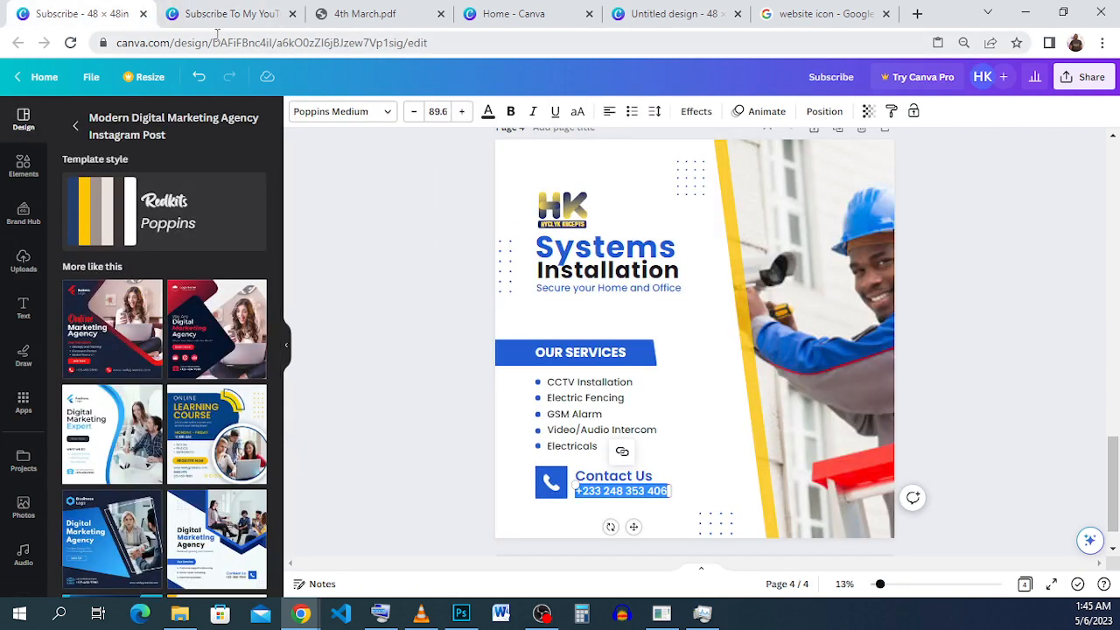
pyautogui.click(209, 17)
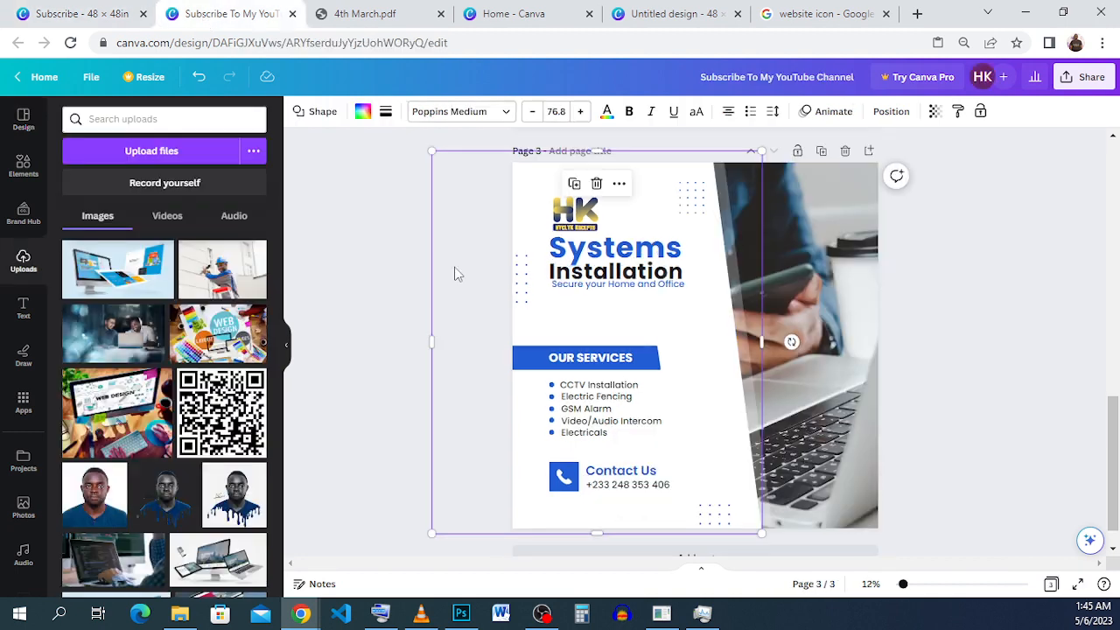
# Select the translucent slanted strip beside the photo on page 3 and widen it slightly.
pyautogui.click(993, 420)
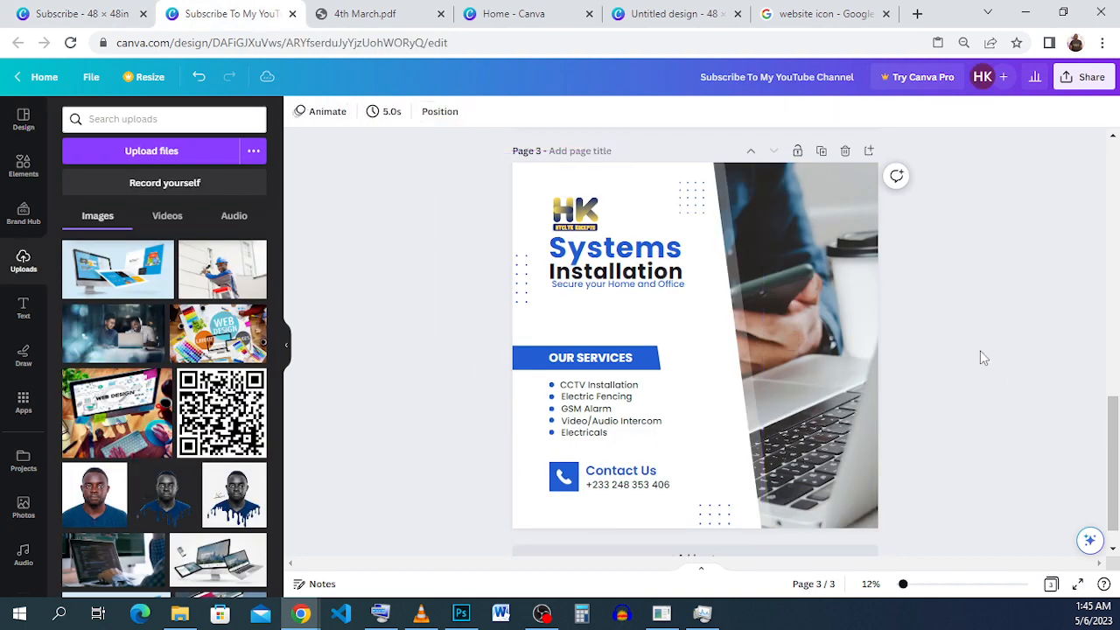
pyautogui.click(766, 170)
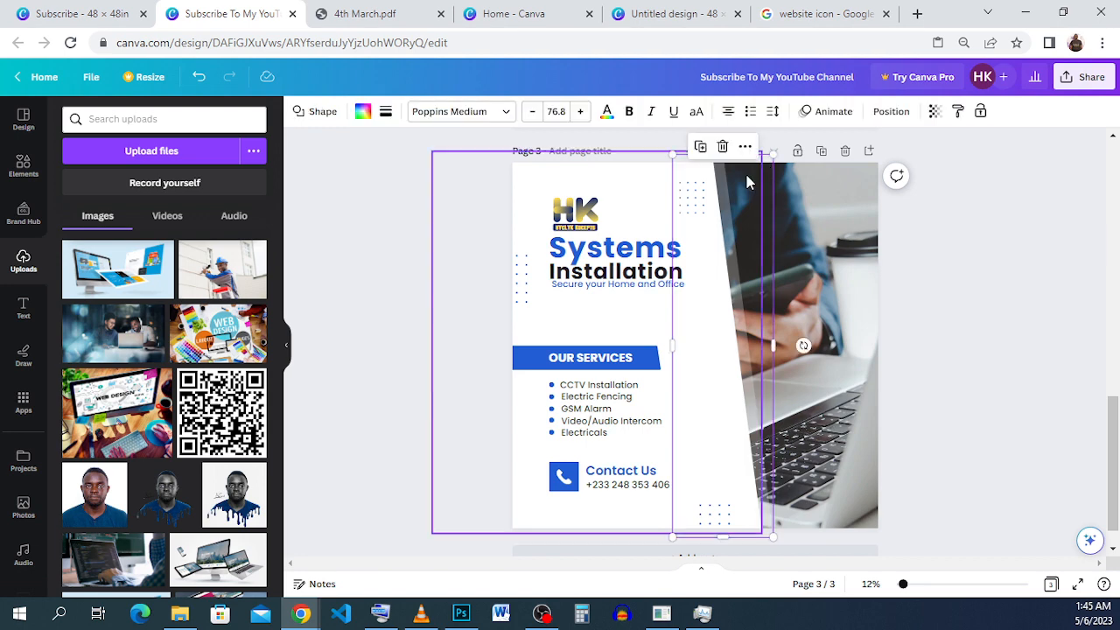
pyautogui.moveTo(770, 187)
pyautogui.mouseDown()
pyautogui.moveTo(827, 184)
pyautogui.moveTo(775, 188)
pyautogui.mouseUp()
pyautogui.click(685, 221)
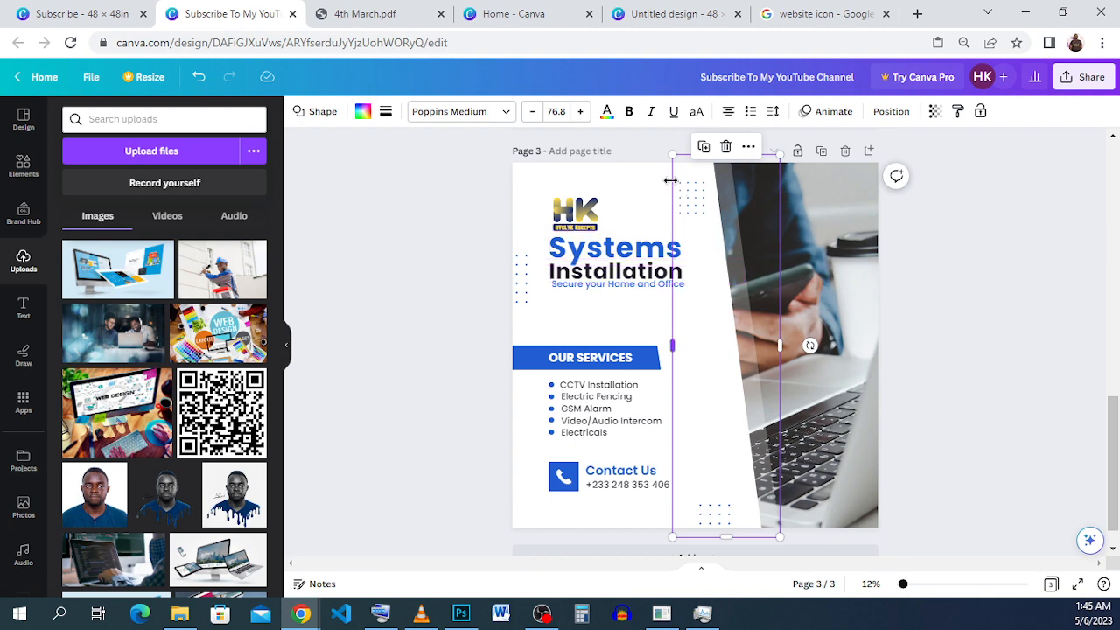
# Try to recolour the translucent strip by setting its text colour to yellow #ffde59.
pyautogui.click(606, 111)
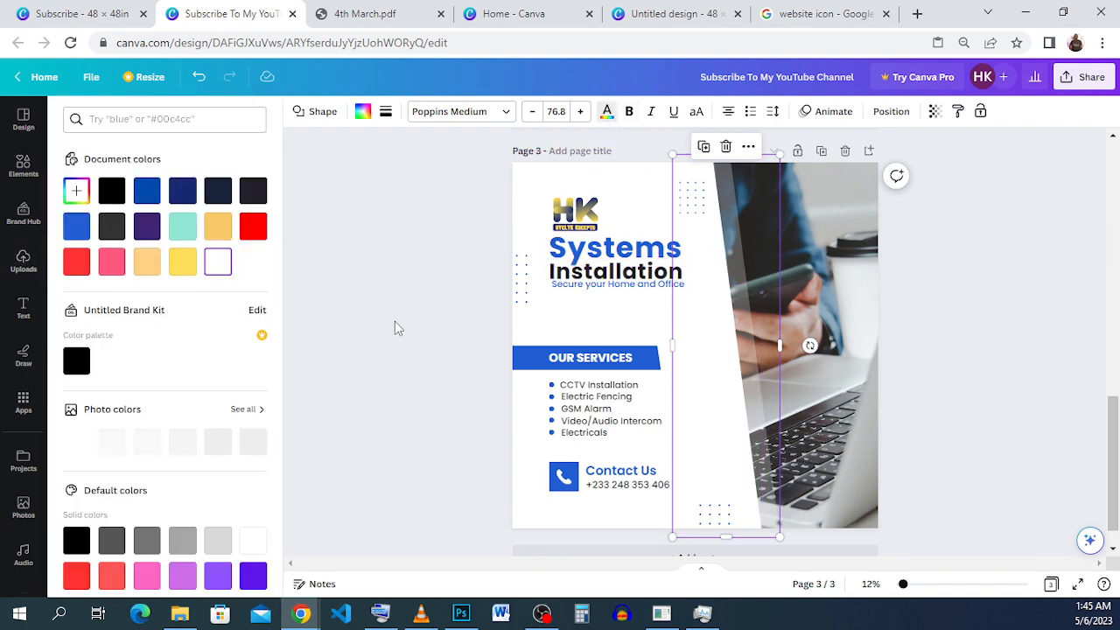
pyautogui.click(185, 263)
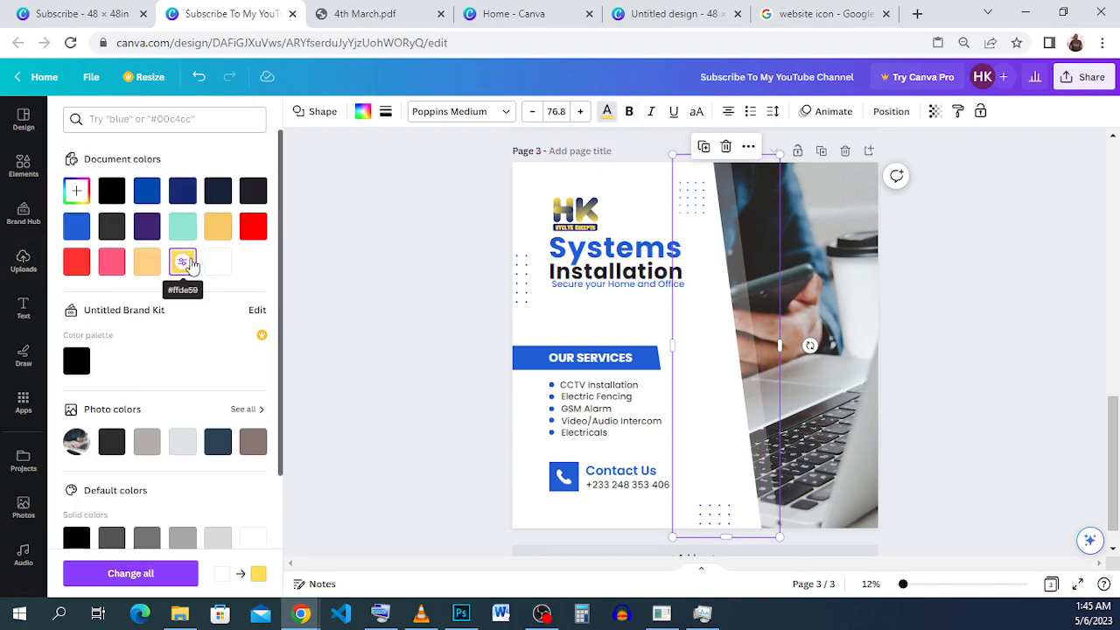
pyautogui.click(957, 318)
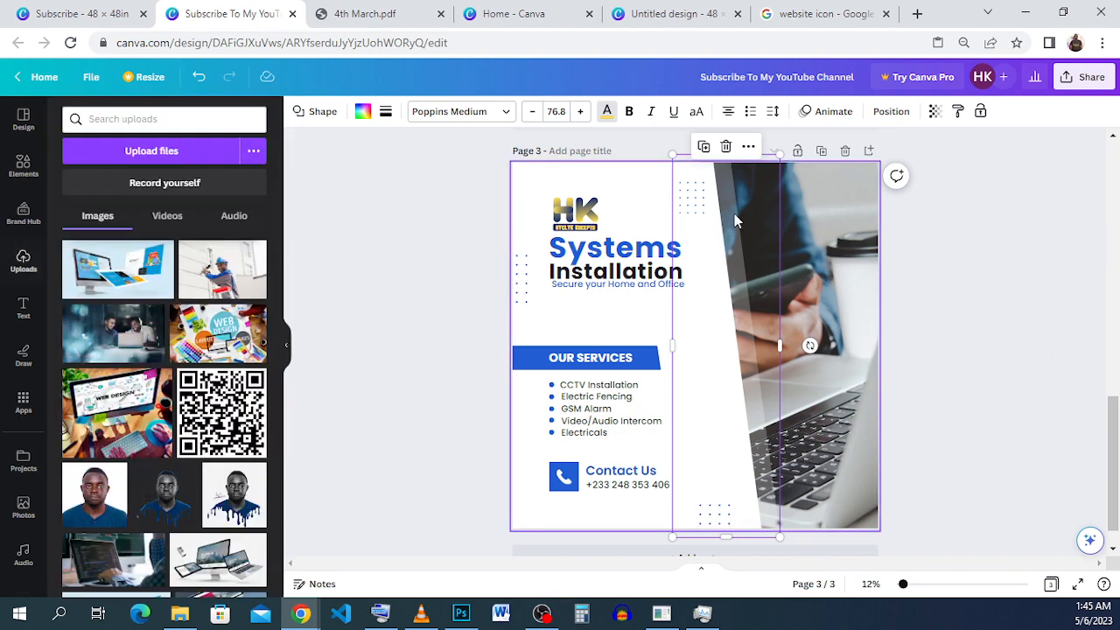
pyautogui.click(989, 242)
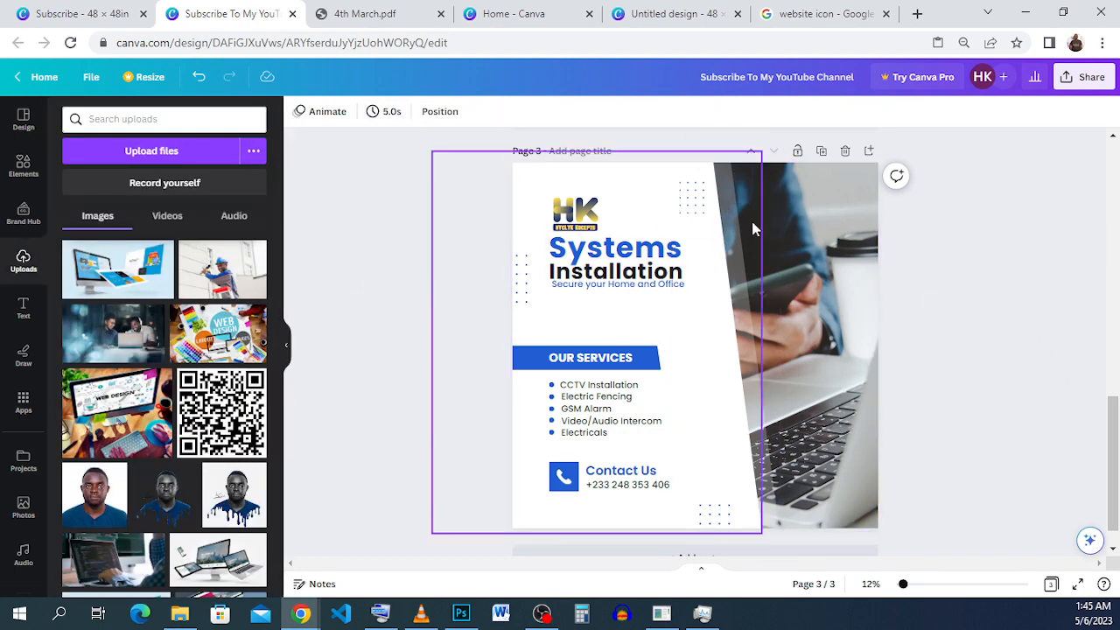
# Fill the translucent slanted strip with the yellow-orange gradient and make it more opaque.
pyautogui.click(771, 238)
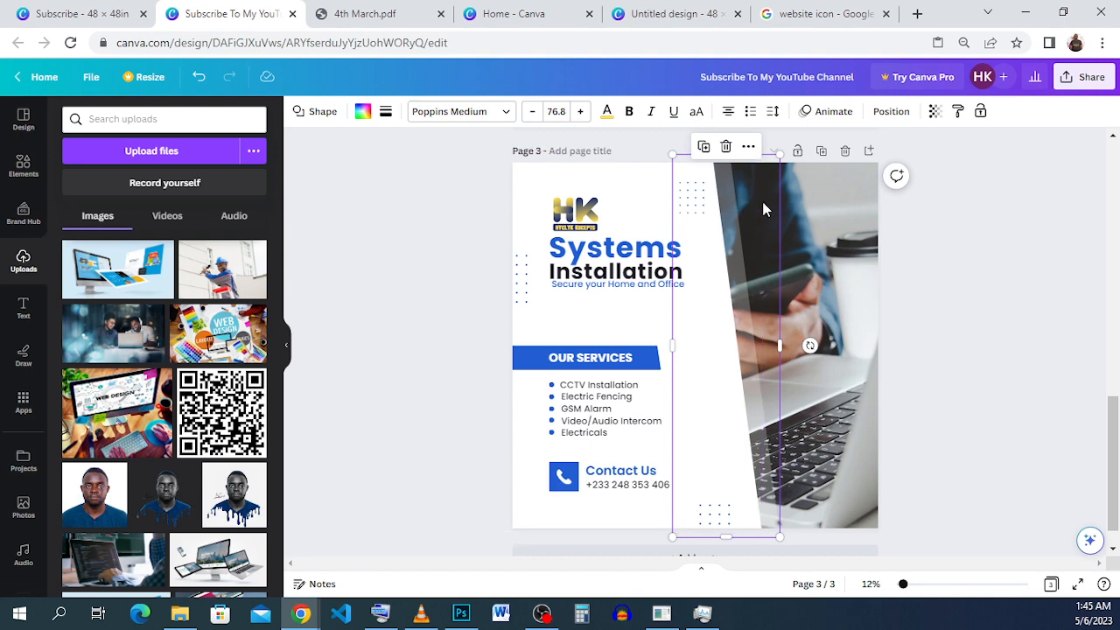
pyautogui.click(364, 111)
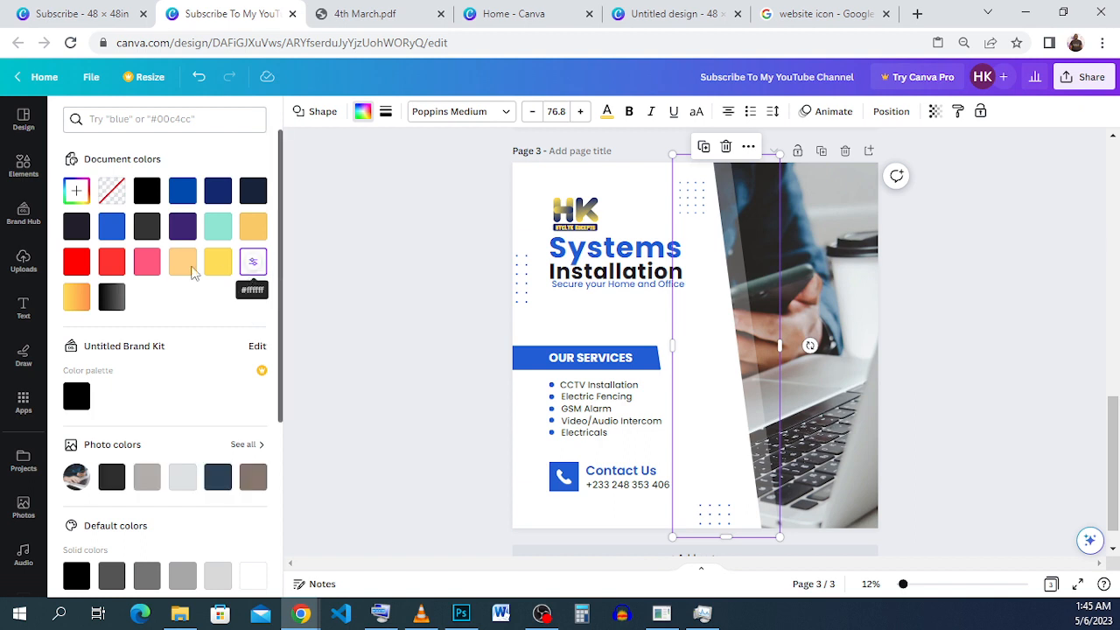
pyautogui.click(76, 301)
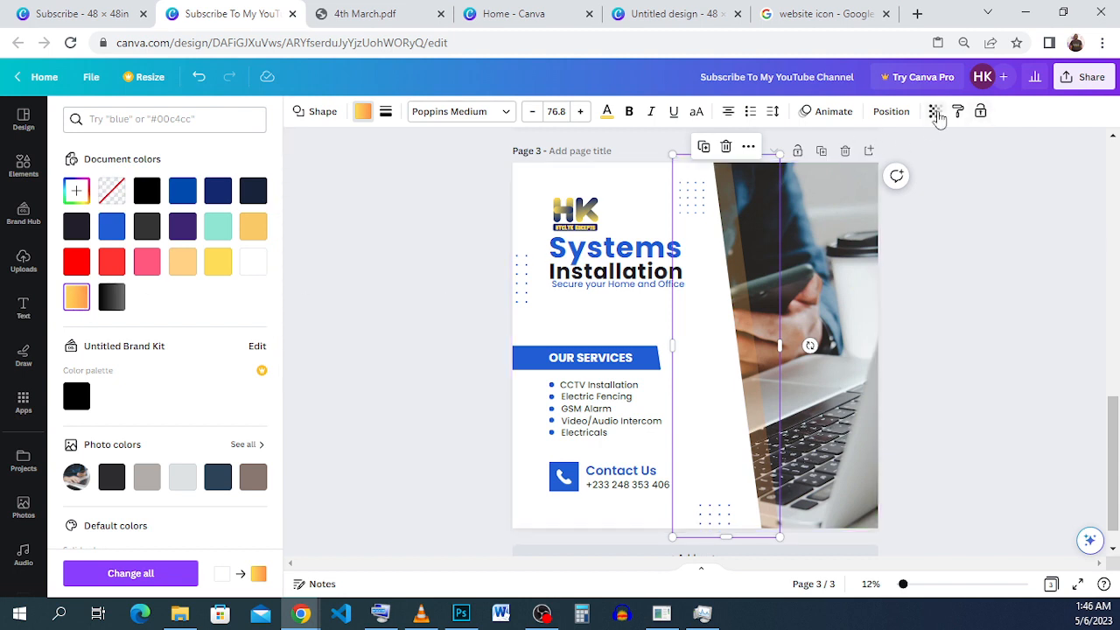
pyautogui.click(934, 111)
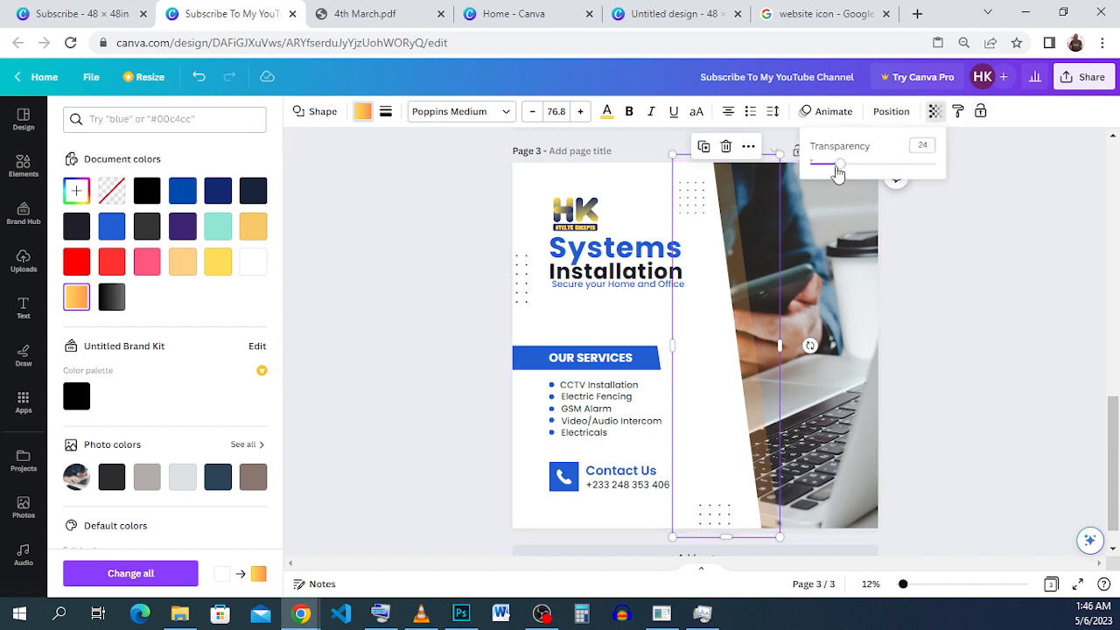
pyautogui.moveTo(838, 165); pyautogui.dragTo(888, 169)
pyautogui.click(1012, 285)
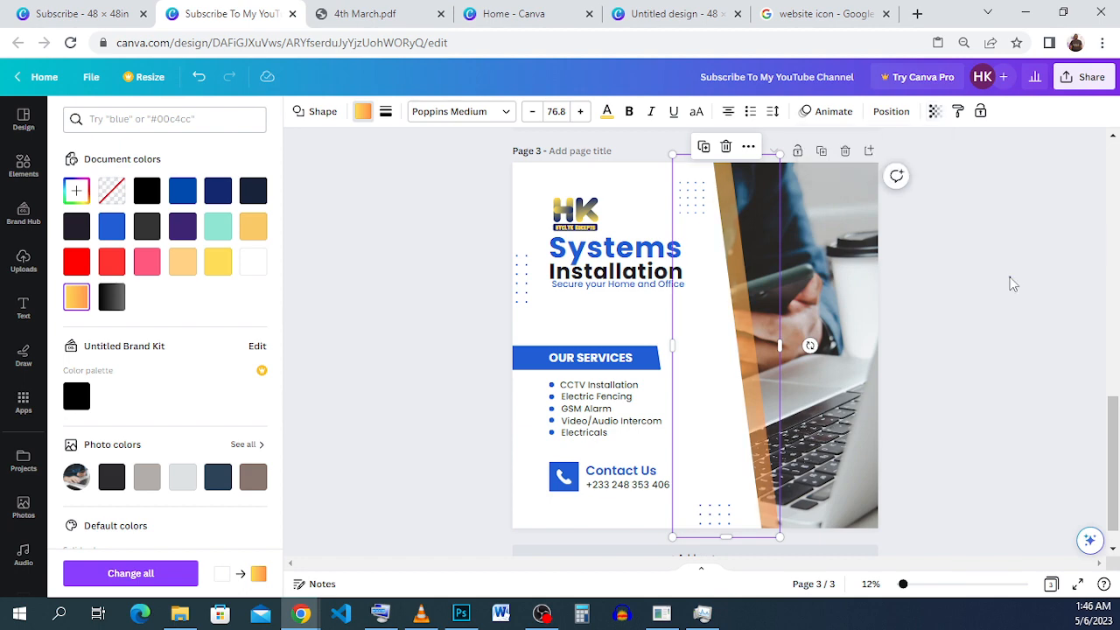
pyautogui.click(992, 286)
pyautogui.click(988, 283)
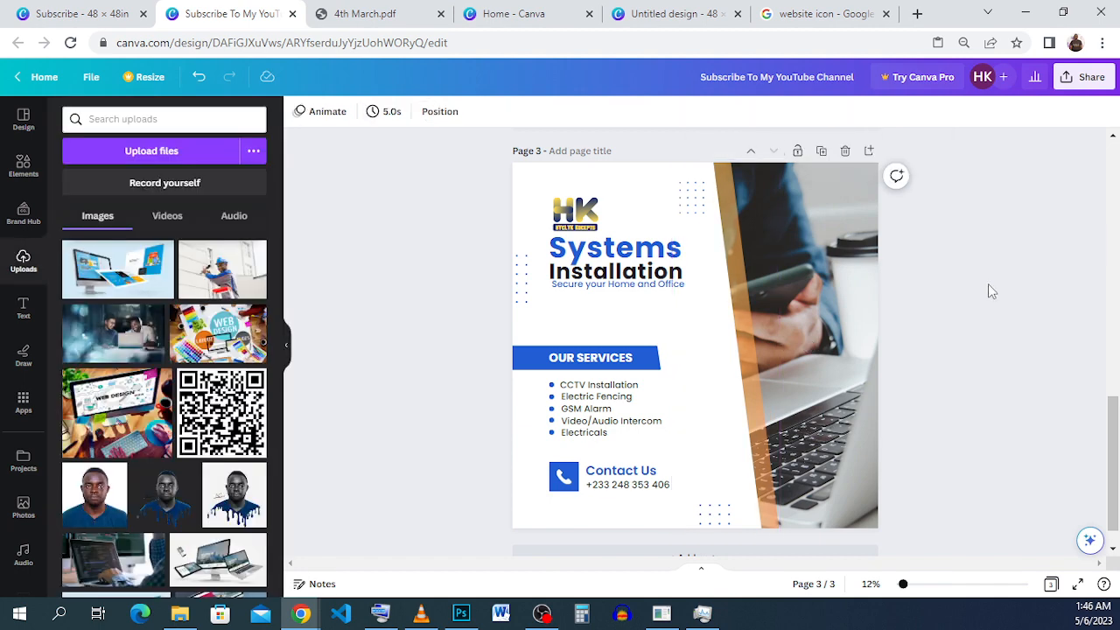
pyautogui.scroll(-1, 988, 283)
pyautogui.scroll(1, 988, 284)
pyautogui.scroll(-1, 988, 284)
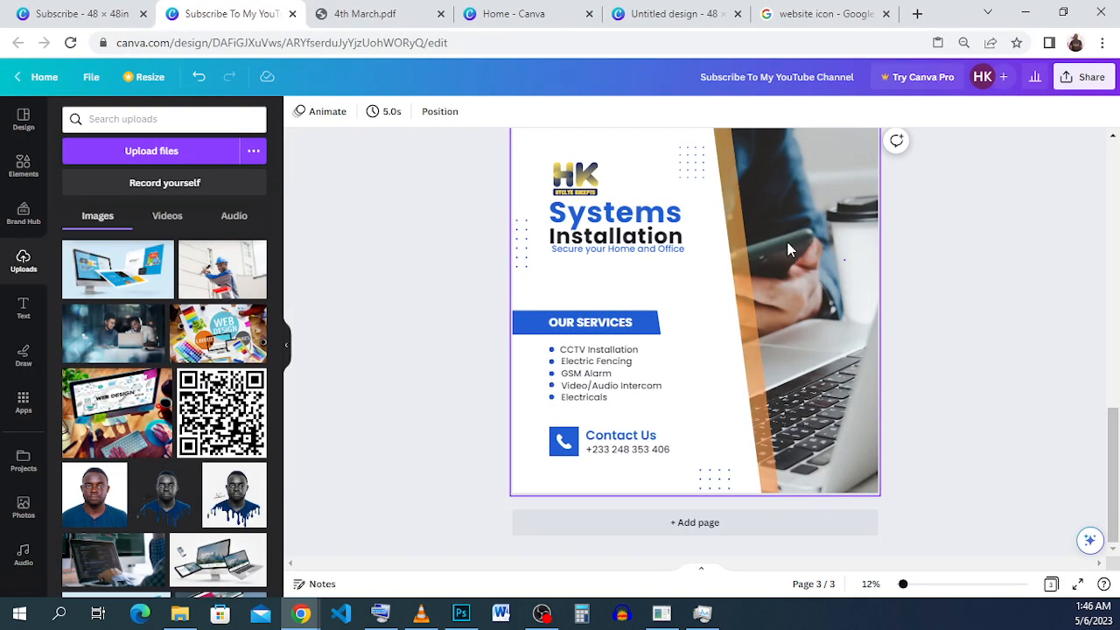
pyautogui.scroll(1, 788, 250)
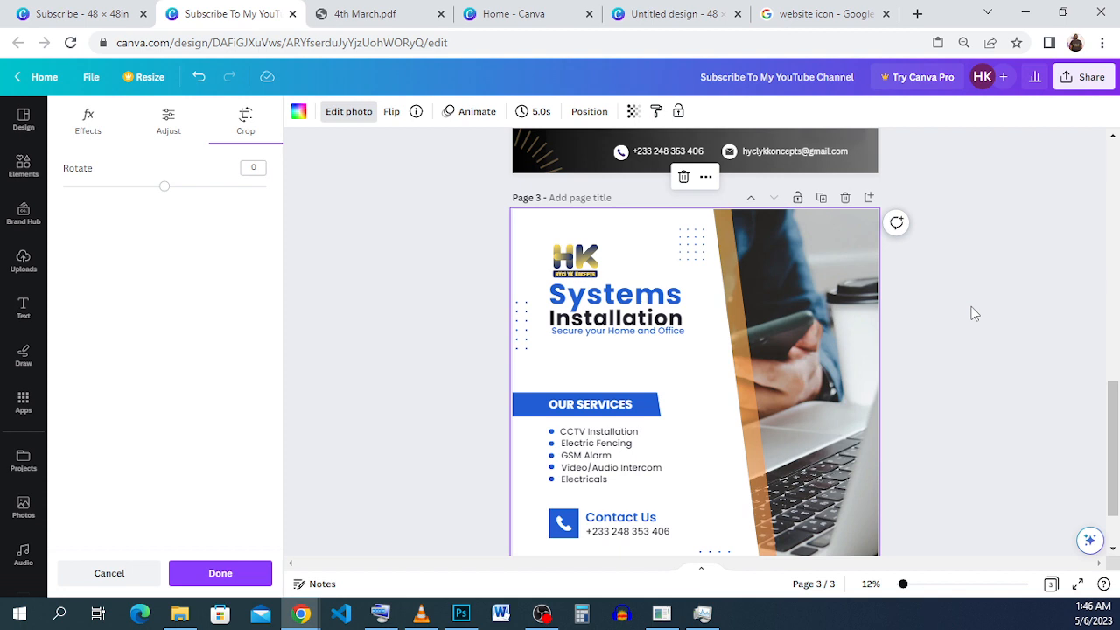
pyautogui.click(971, 308)
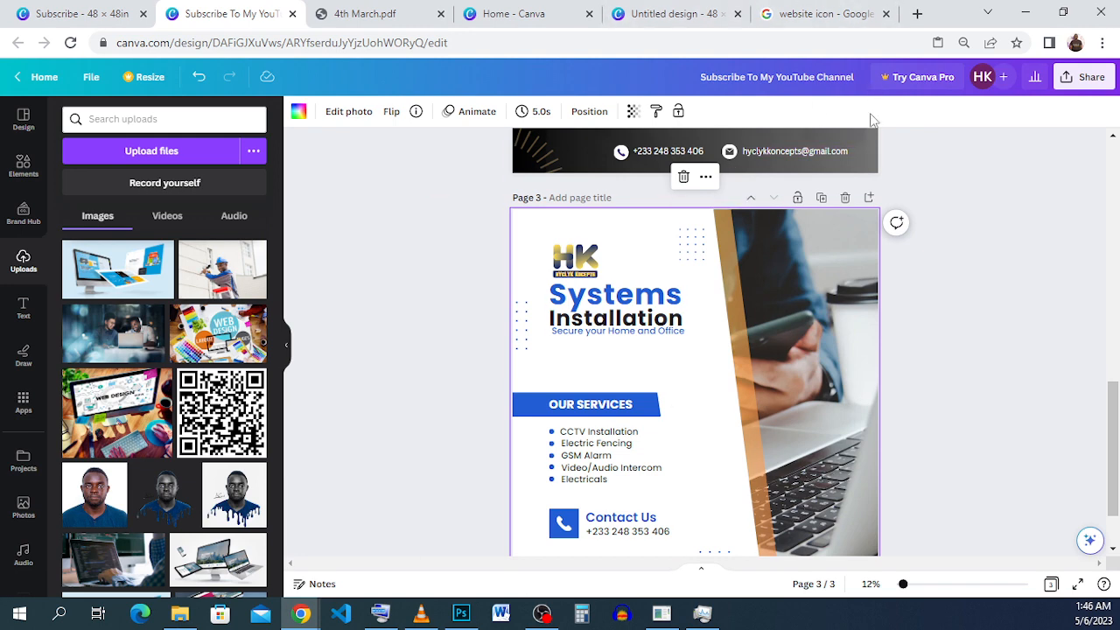
pyautogui.click(842, 15)
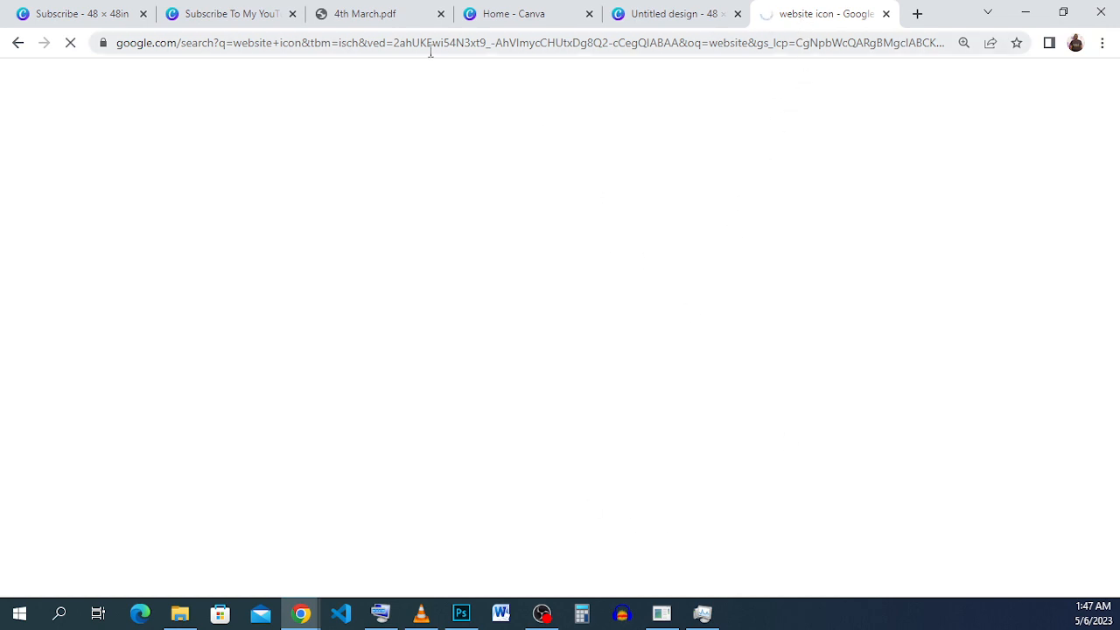
pyautogui.click(243, 17)
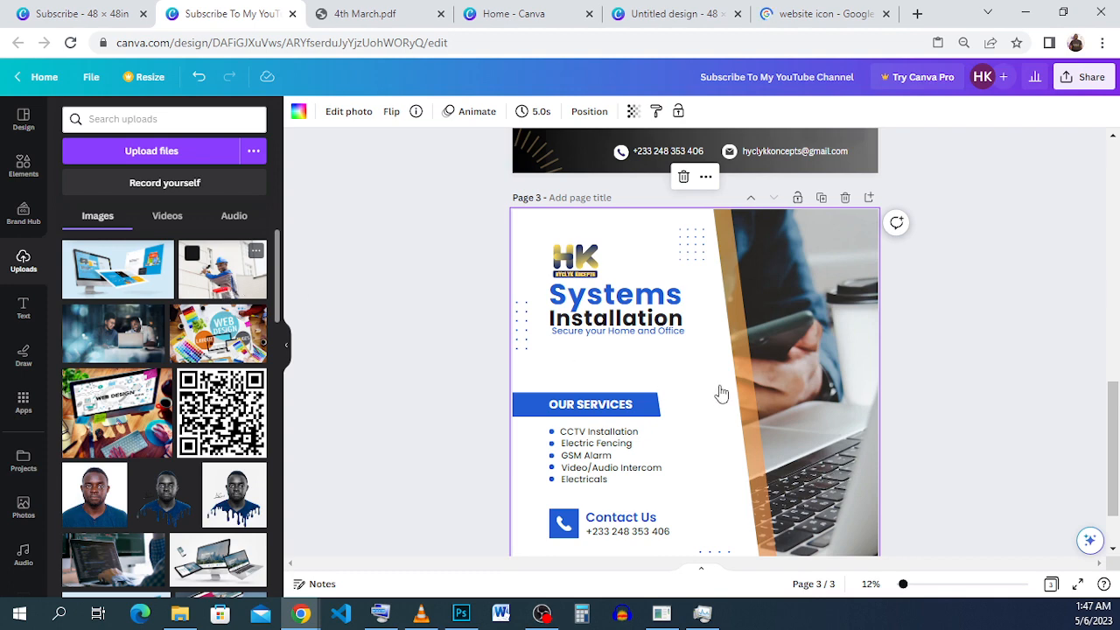
# Add the uploaded photo of the technician installing a CCTV camera to page 3 and delete the laptop background photo.
pyautogui.click(811, 269)
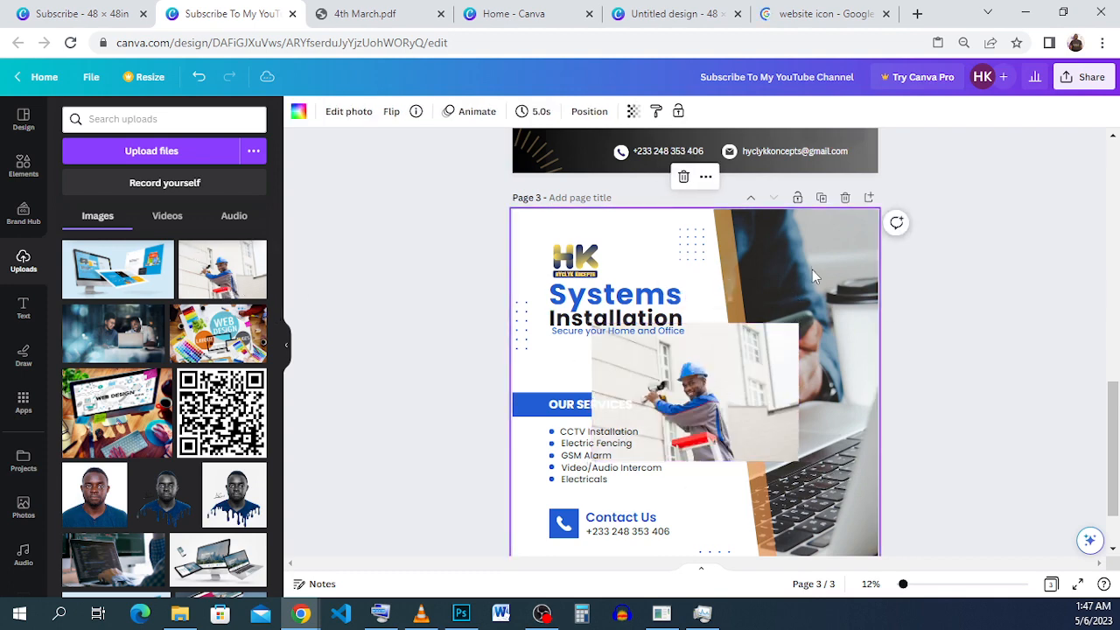
pyautogui.click(918, 317)
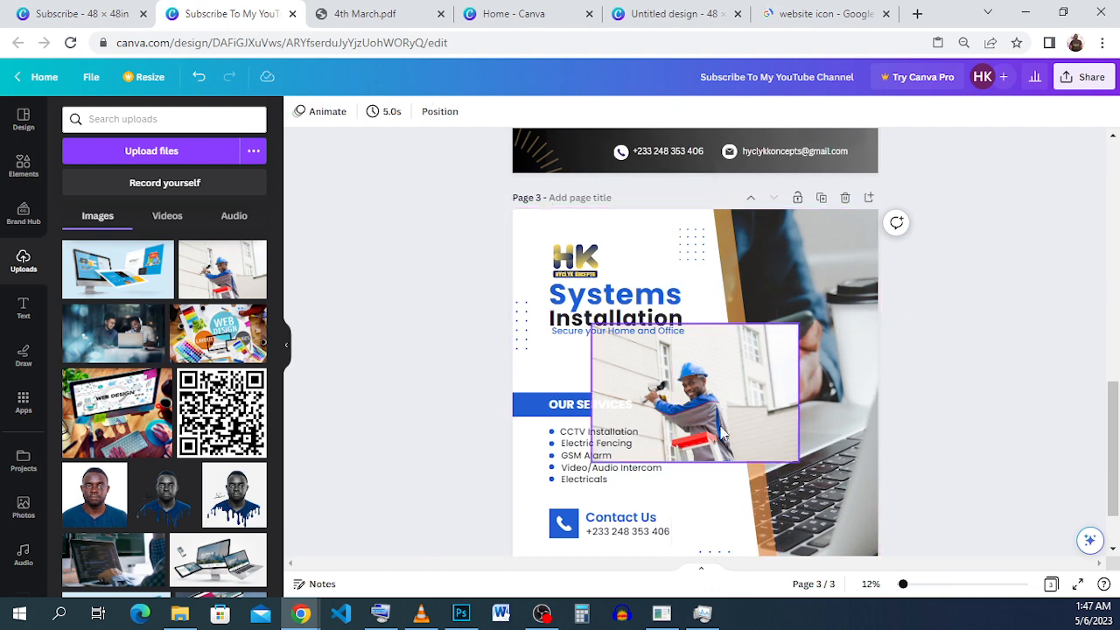
pyautogui.moveTo(743, 425); pyautogui.dragTo(814, 363)
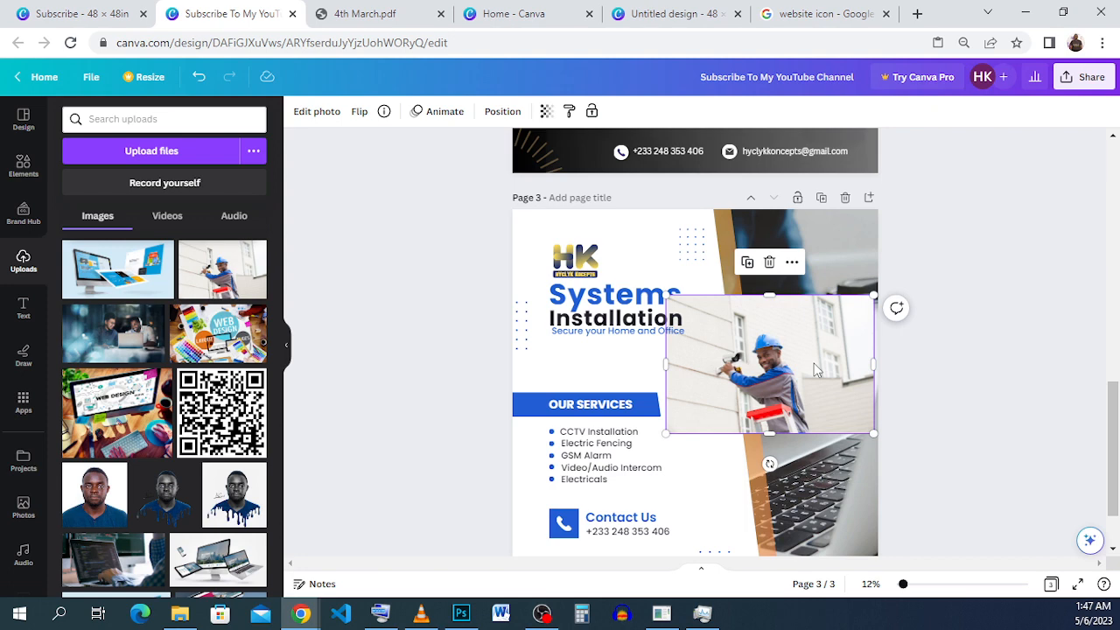
pyautogui.click(832, 255)
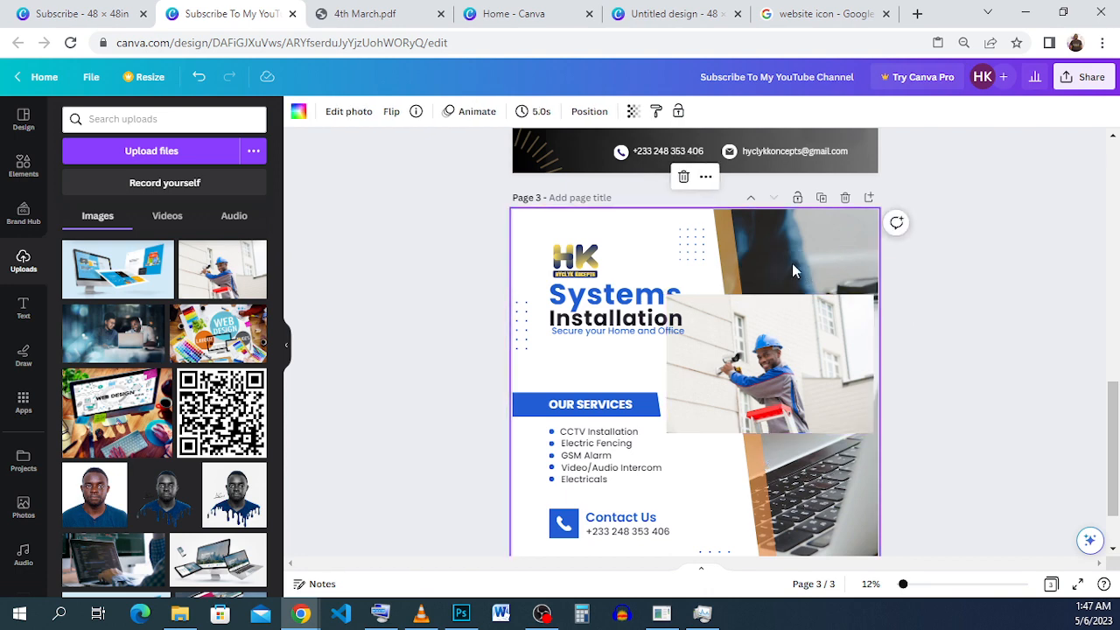
pyautogui.click(682, 178)
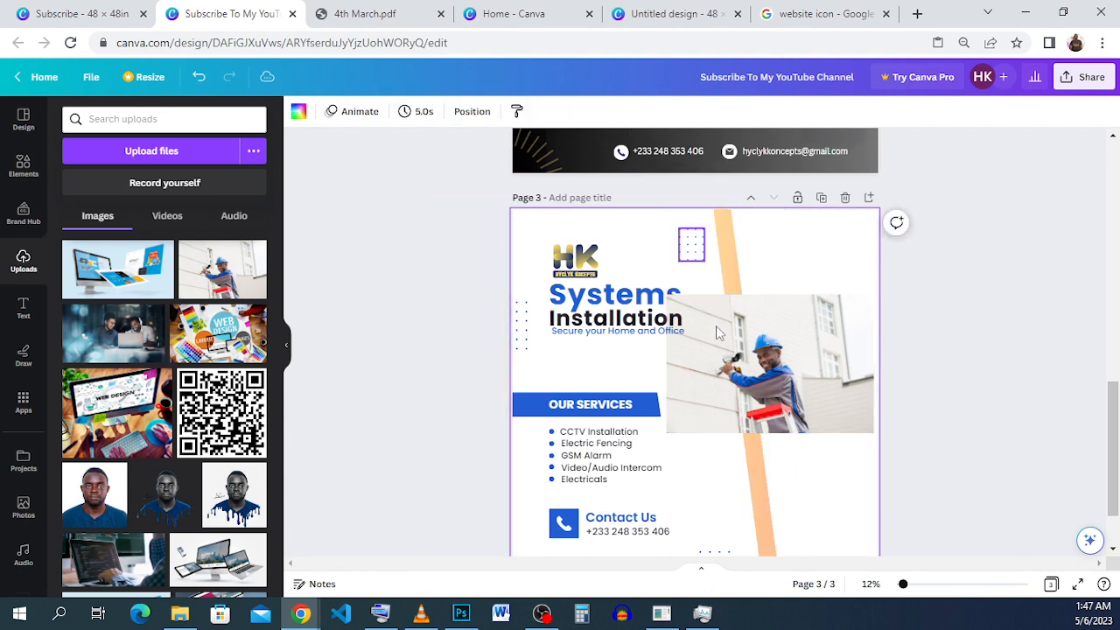
# Enlarge the technician photo until it covers the whole of page 3 and set it as the page background.
pyautogui.moveTo(735, 356); pyautogui.dragTo(602, 278)
pyautogui.moveTo(693, 336); pyautogui.dragTo(838, 490)
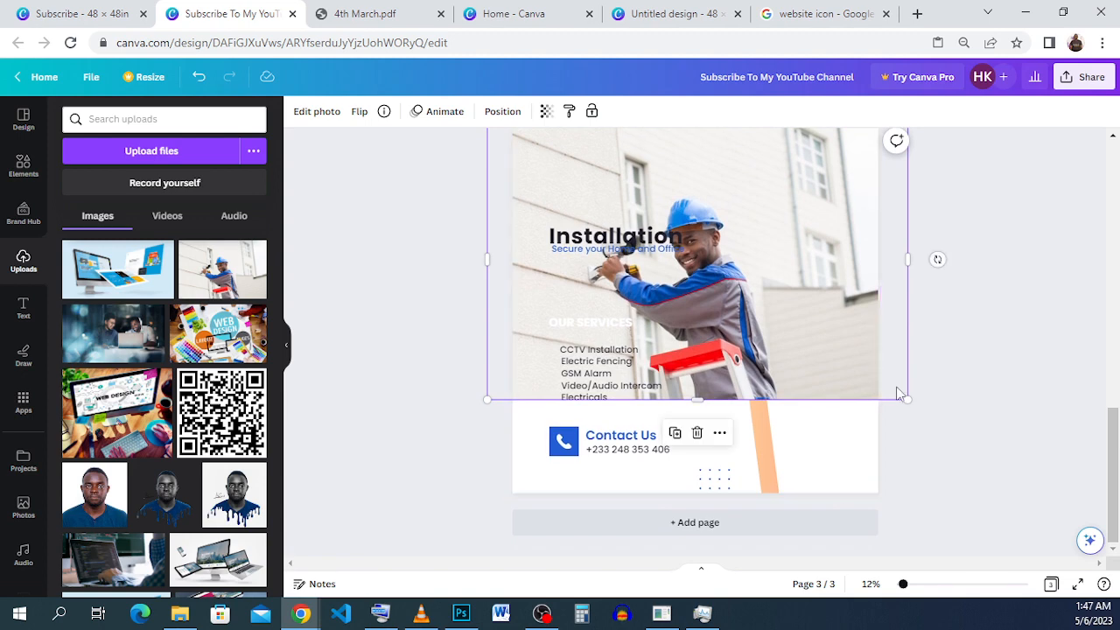
pyautogui.moveTo(901, 392); pyautogui.dragTo(1030, 554)
pyautogui.moveTo(965, 437); pyautogui.dragTo(957, 395)
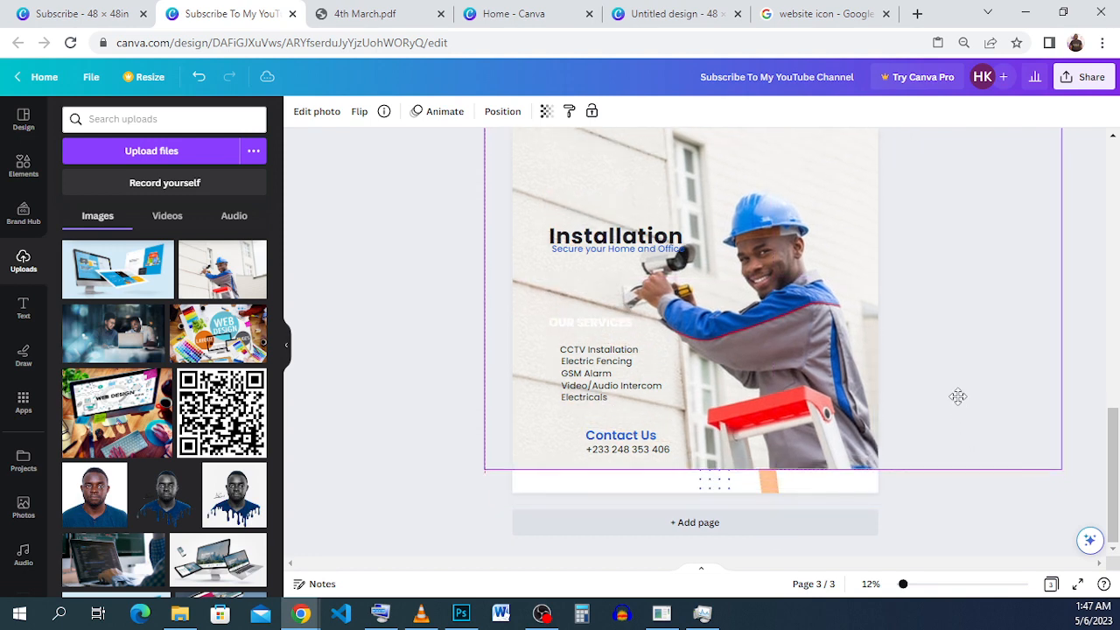
pyautogui.scroll(2, 957, 400)
pyautogui.scroll(-2, 929, 456)
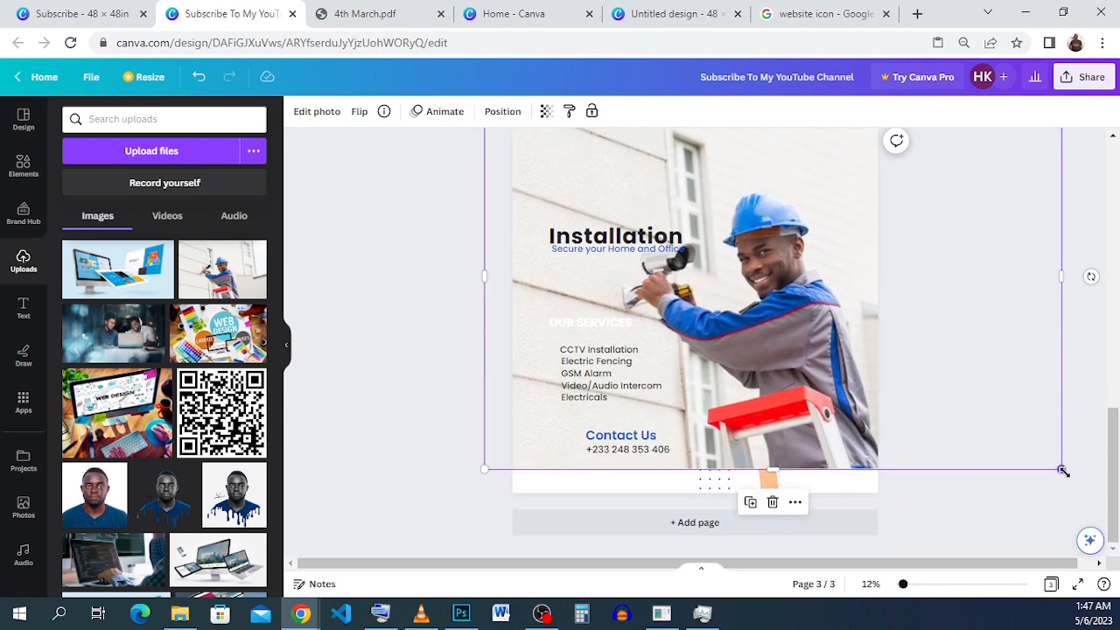
pyautogui.moveTo(1061, 470); pyautogui.dragTo(1083, 544)
pyautogui.moveTo(938, 430); pyautogui.dragTo(917, 400)
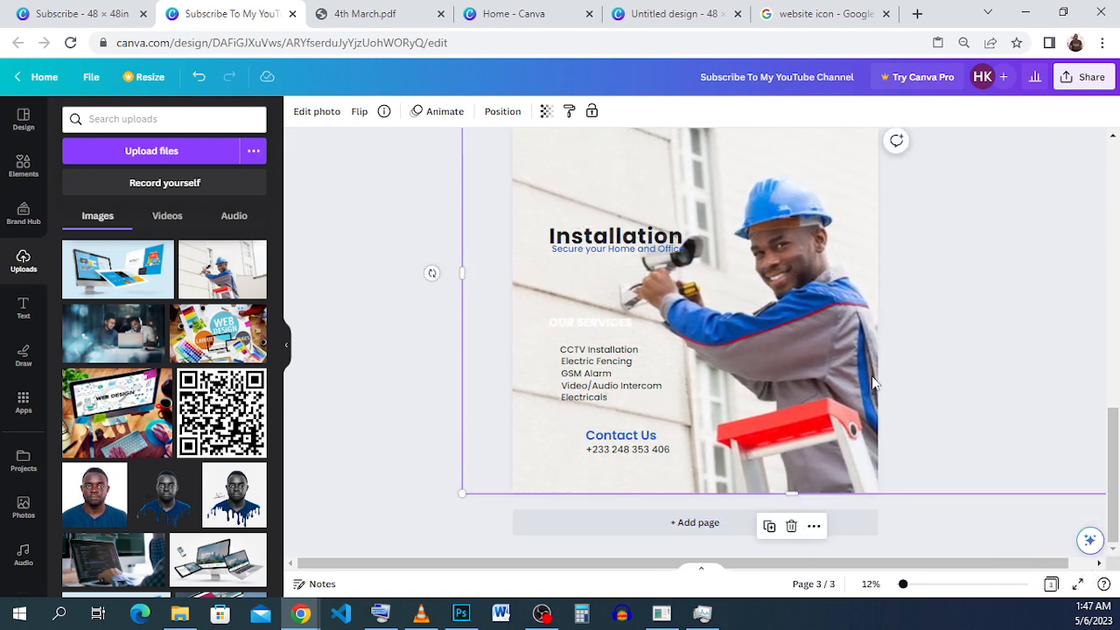
pyautogui.click(400, 219)
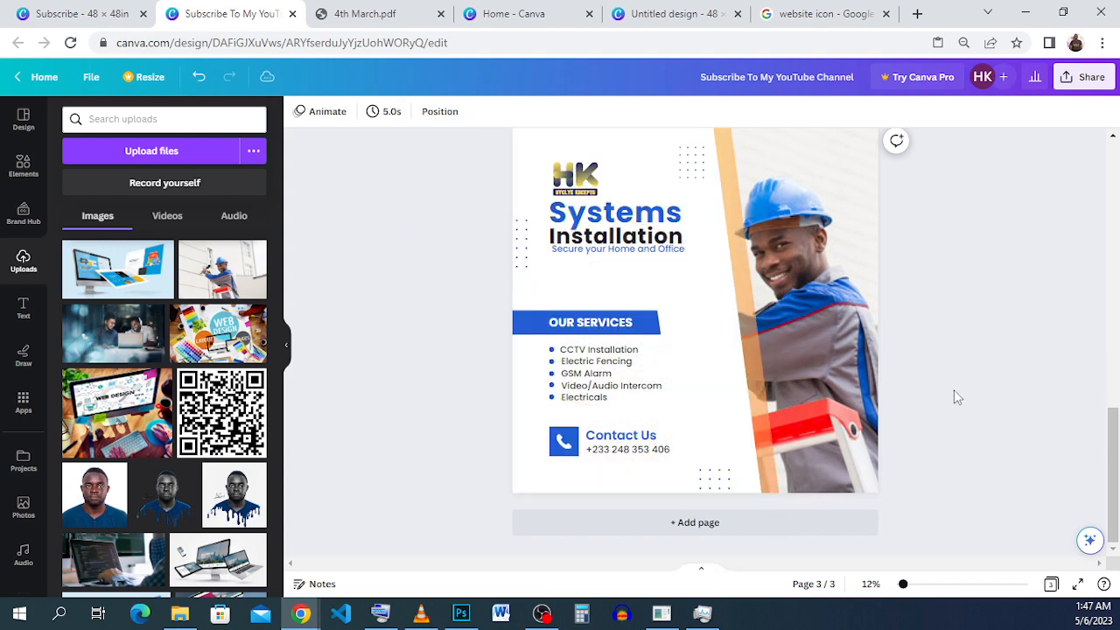
# Reposition the technician background photo within its crop, shifting the image right until its left edge meets the page edge.
pyautogui.scroll(1, 917, 390)
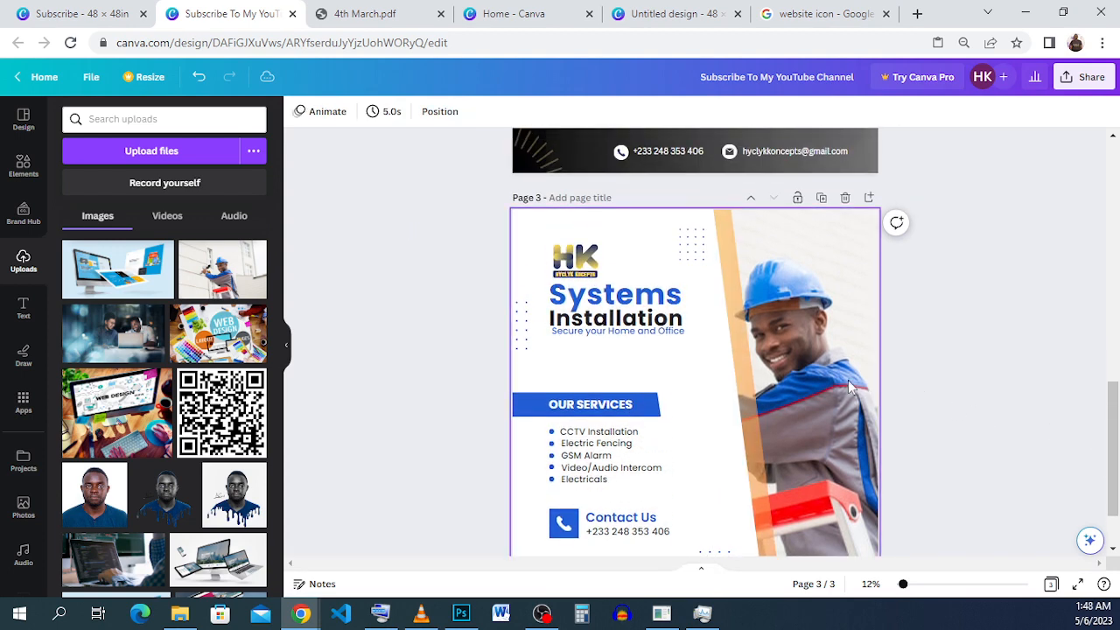
pyautogui.click(849, 388)
pyautogui.doubleClick(849, 388)
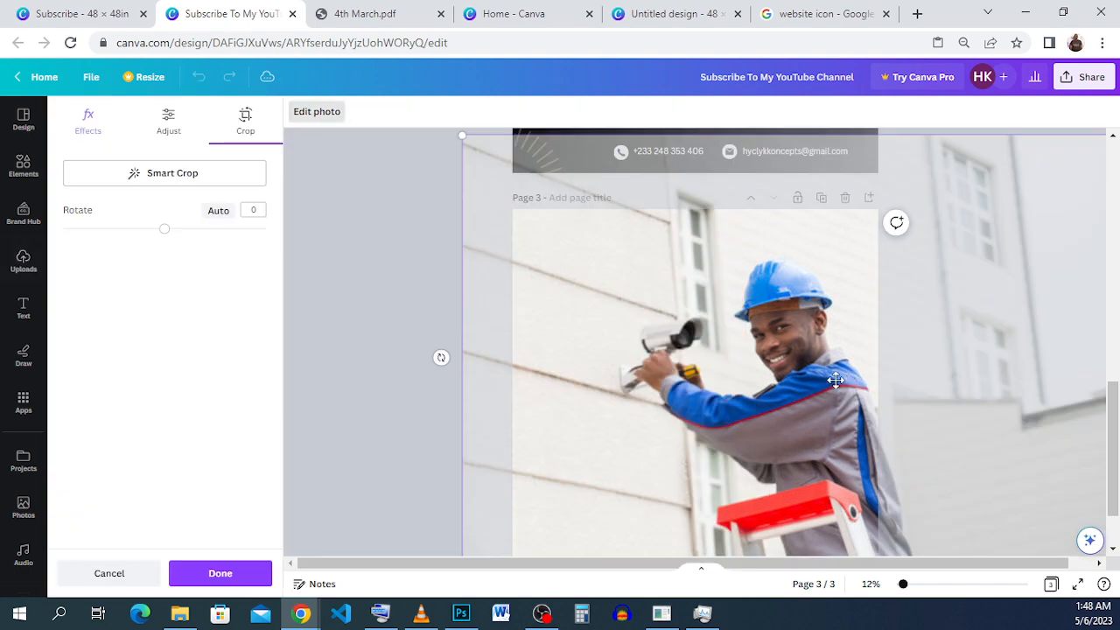
pyautogui.moveTo(782, 403); pyautogui.dragTo(855, 374)
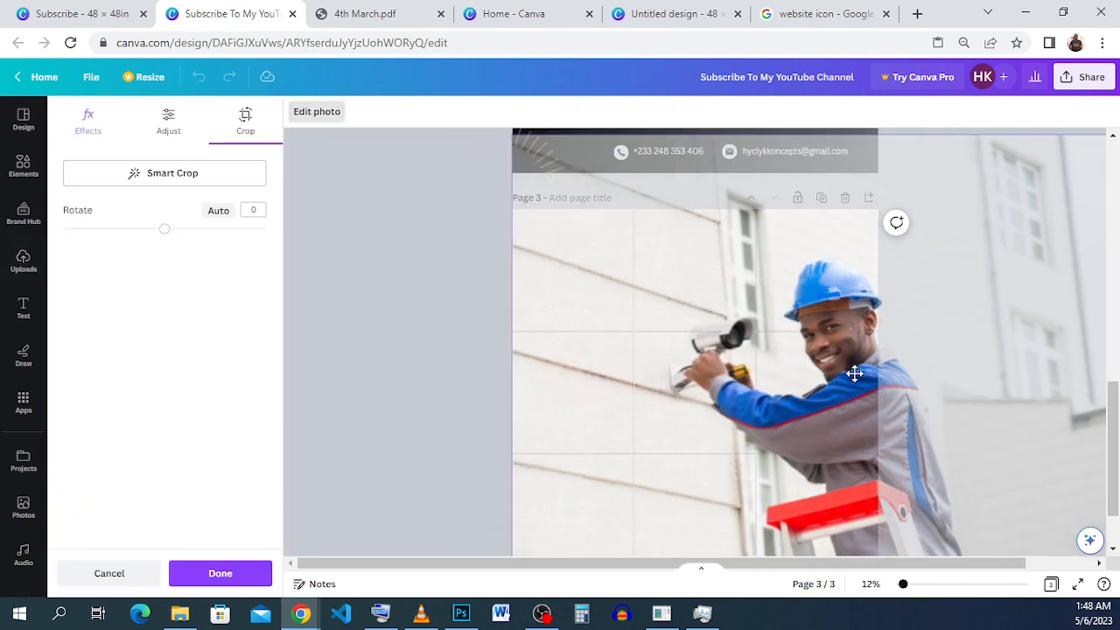
pyautogui.click(459, 339)
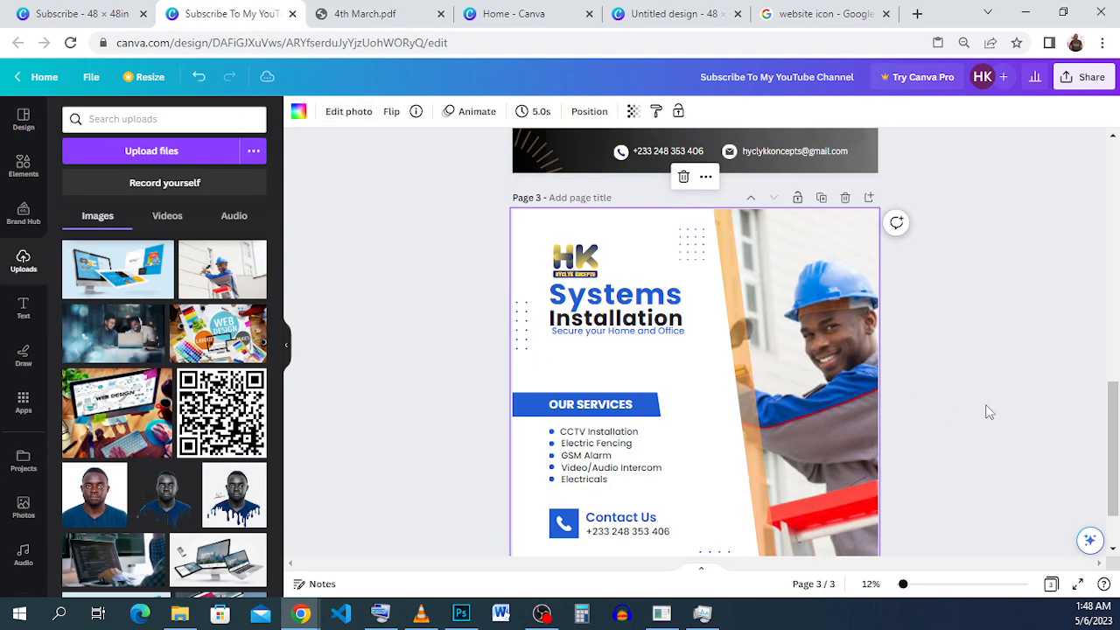
# Enlarge the technician background photo within its crop and shift it right so the CCTV camera shows beside the slanted strip.
pyautogui.scroll(-2, 990, 412)
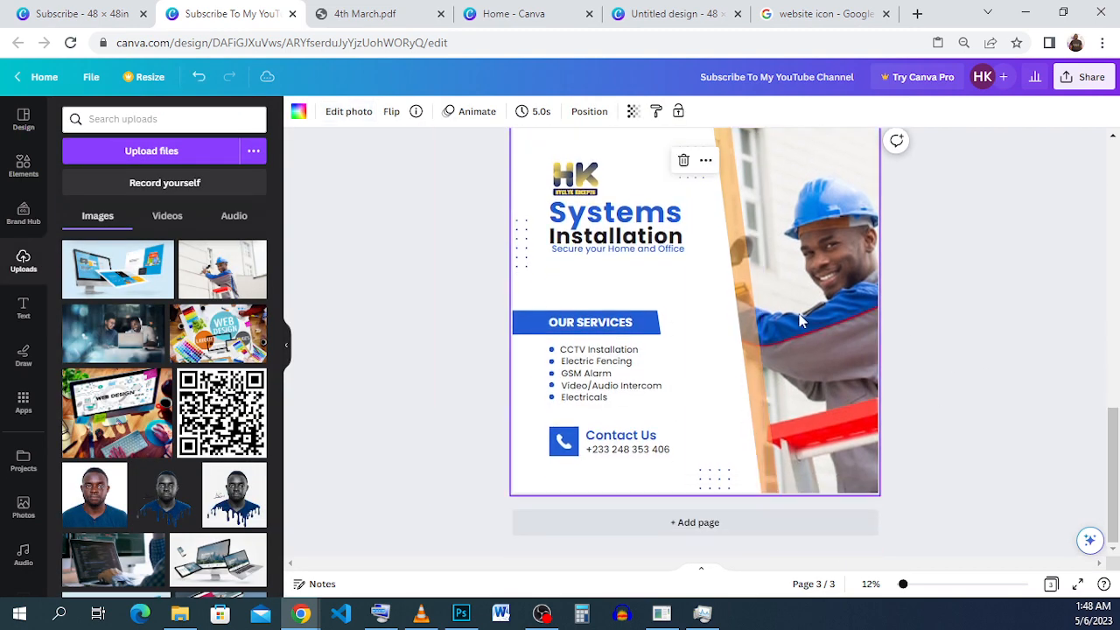
pyautogui.doubleClick(798, 317)
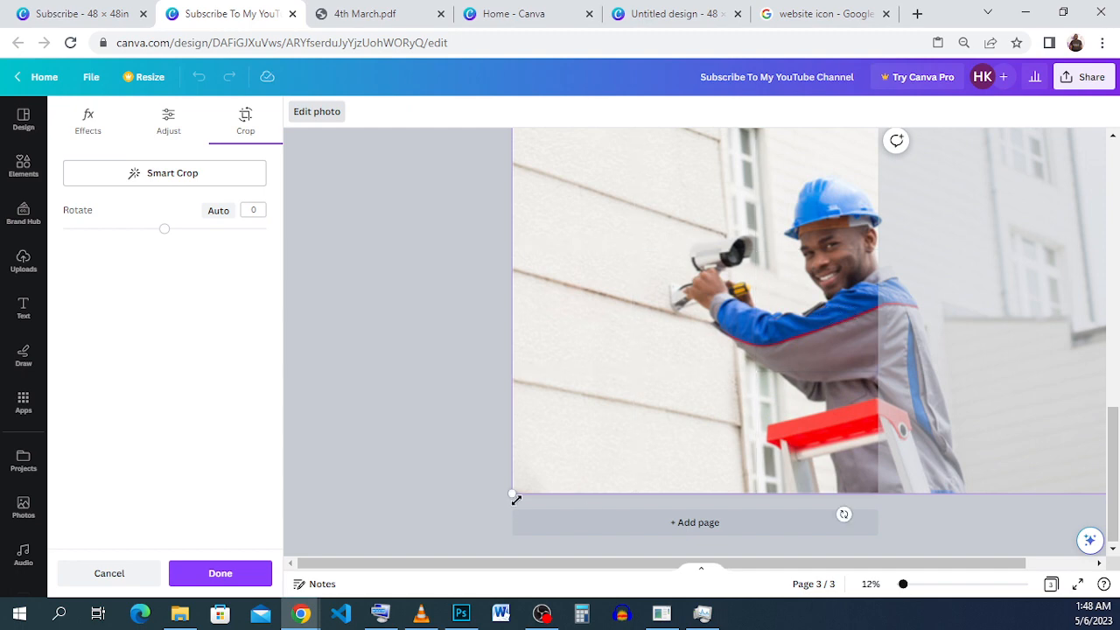
pyautogui.moveTo(515, 496); pyautogui.dragTo(460, 525)
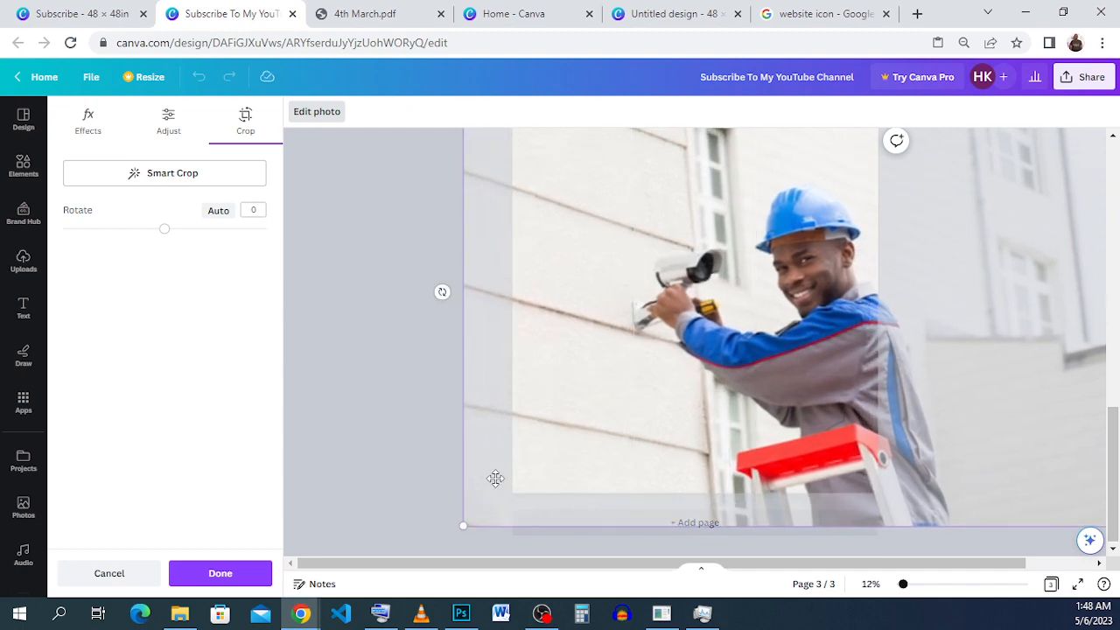
pyautogui.moveTo(521, 469); pyautogui.dragTo(547, 464)
pyautogui.click(430, 461)
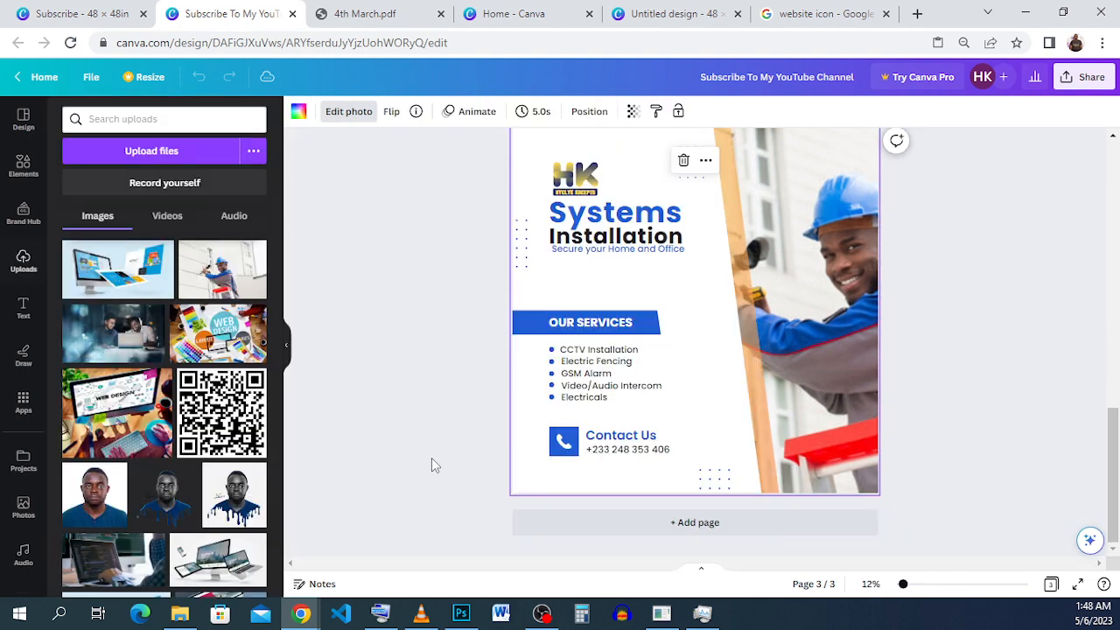
pyautogui.click(1007, 371)
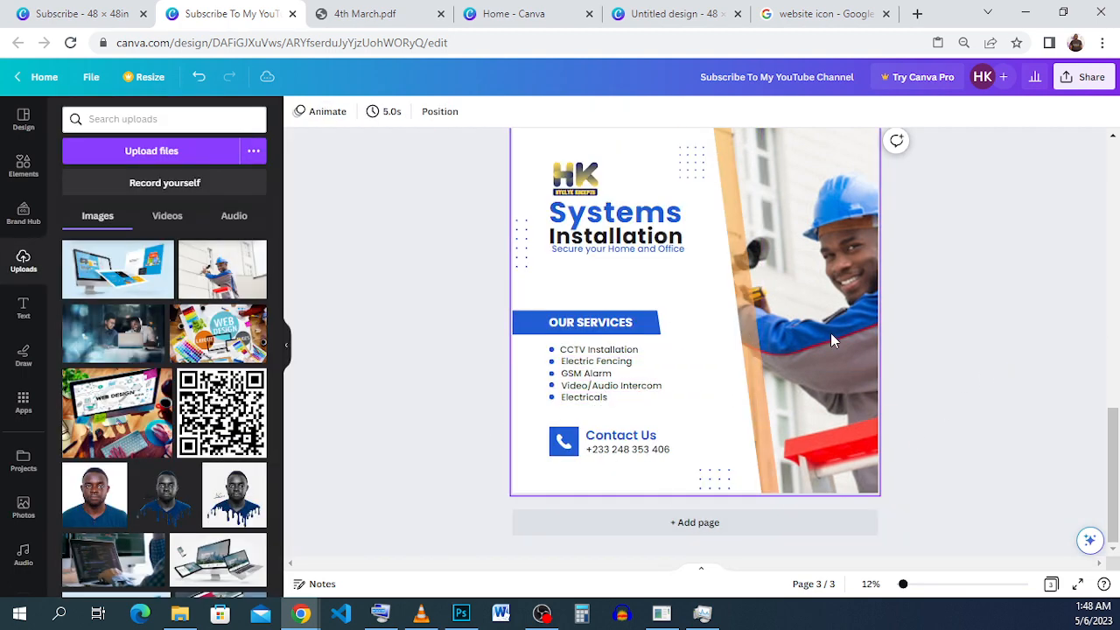
# Narrow the white slanted panel and move the yellow-orange strip left against its edge to uncover the CCTV camera.
pyautogui.click(709, 352)
pyautogui.click(726, 320)
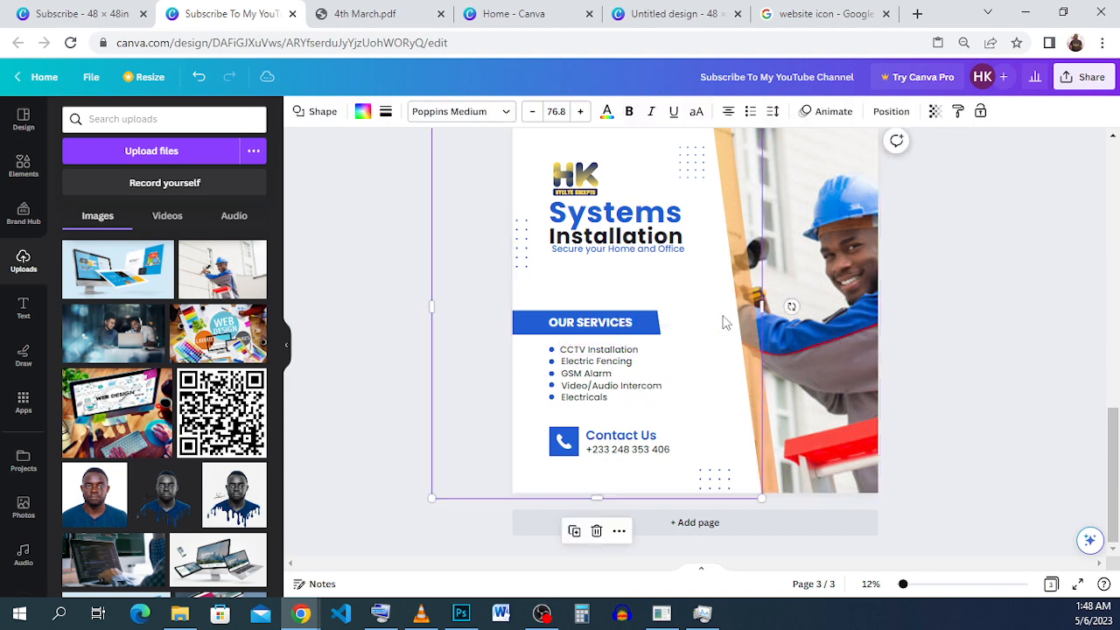
pyautogui.moveTo(758, 300); pyautogui.dragTo(739, 301)
pyautogui.click(749, 399)
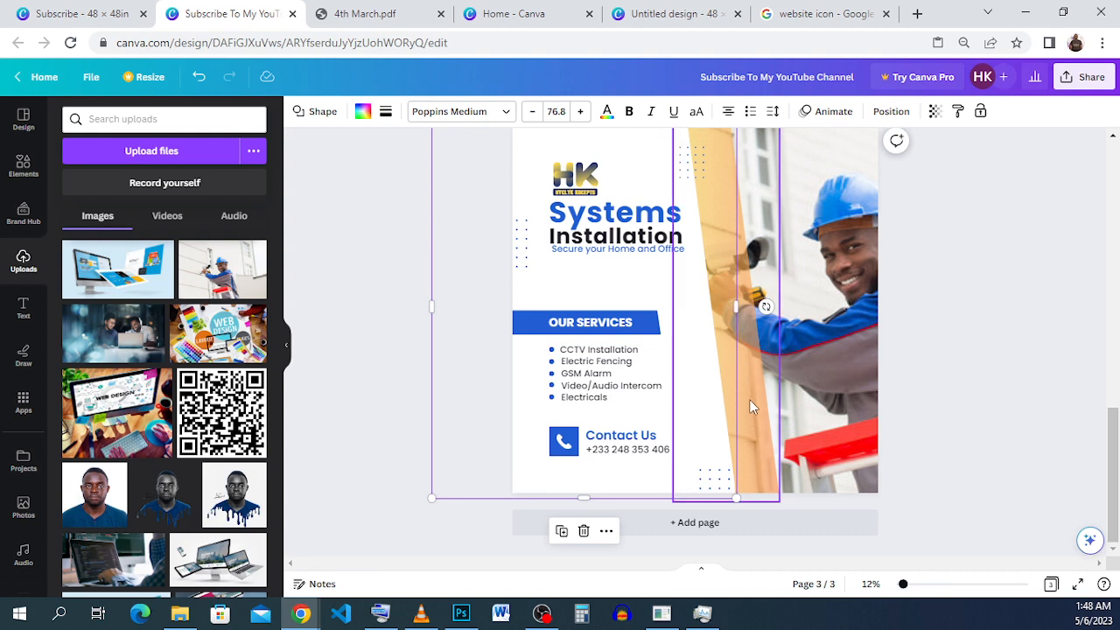
pyautogui.moveTo(749, 400); pyautogui.dragTo(725, 394)
pyautogui.click(1057, 380)
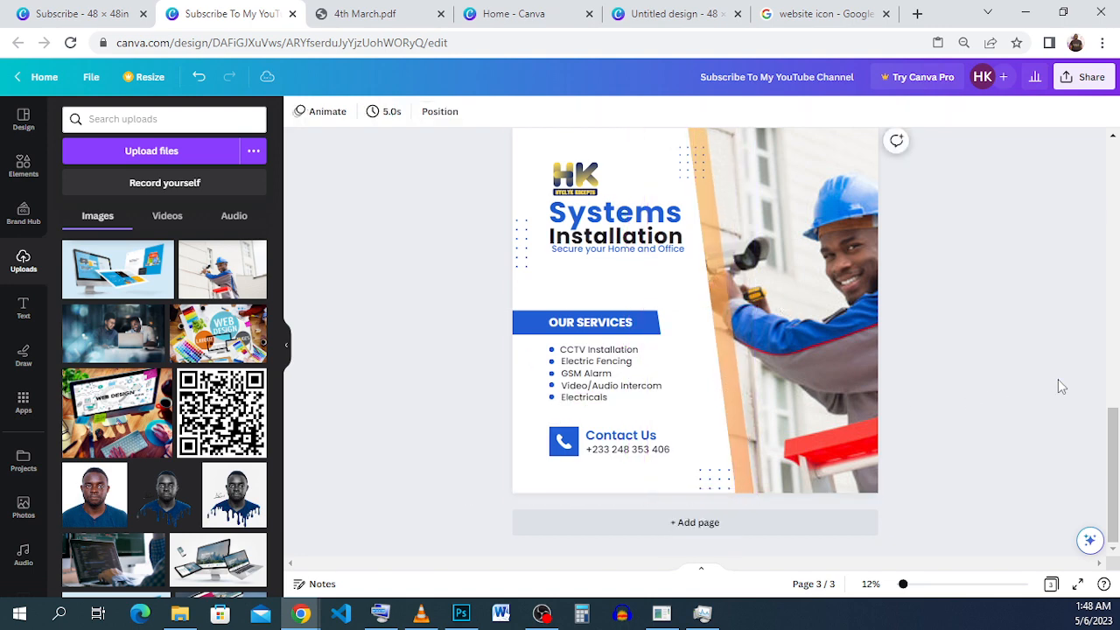
# Compare the page 3 flyer with the original Systems Installation flyer in the other open design.
pyautogui.scroll(1, 1042, 381)
pyautogui.scroll(-1, 1042, 380)
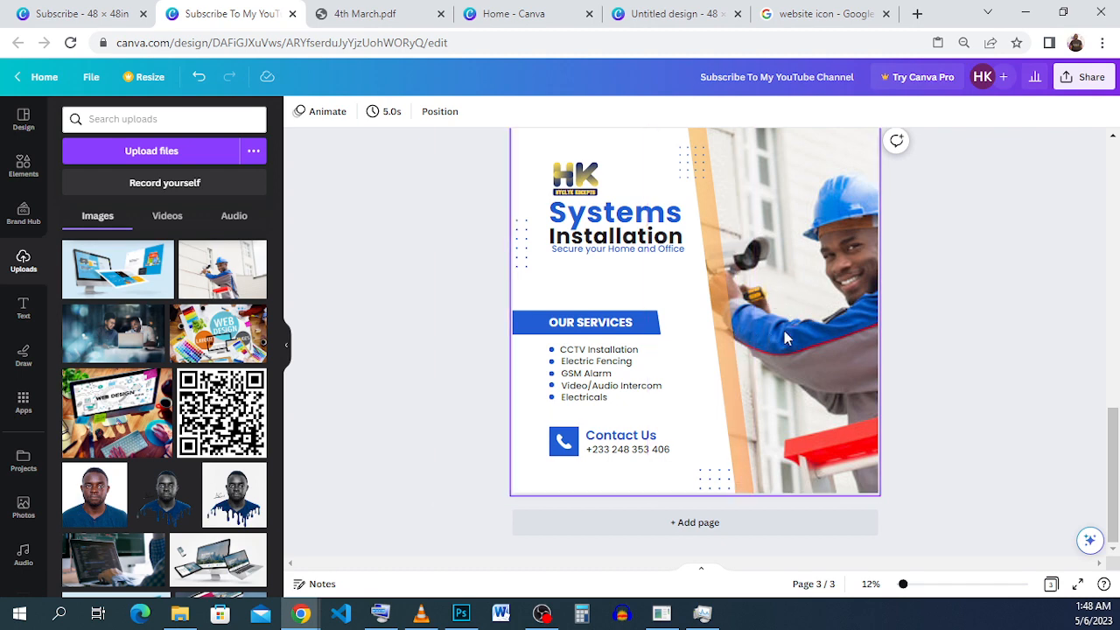
pyautogui.scroll(-2, 958, 330)
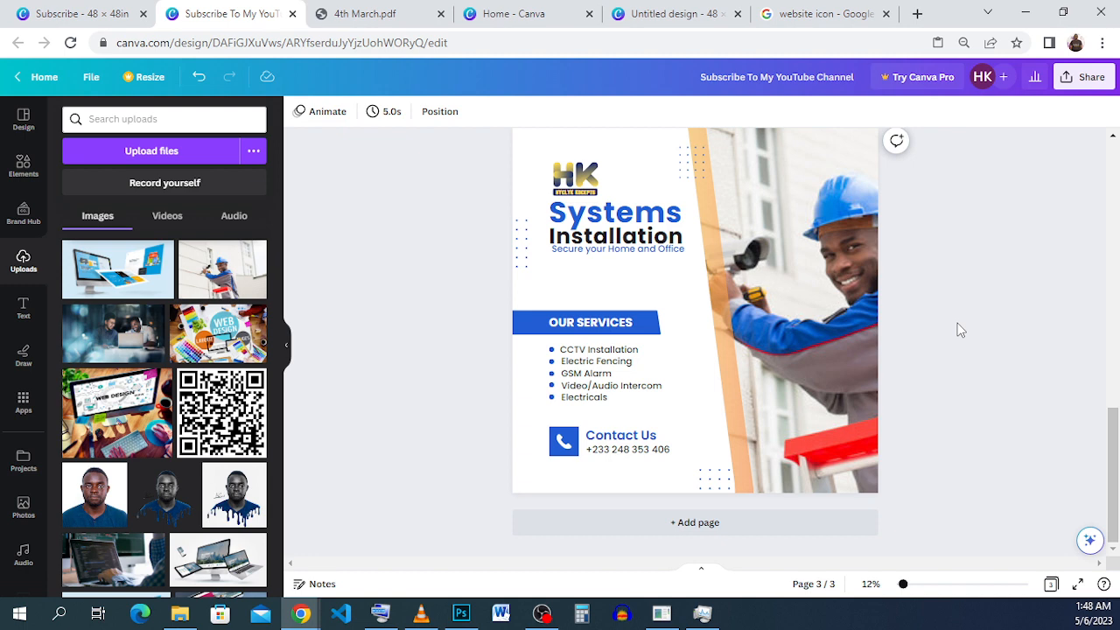
pyautogui.click(37, 14)
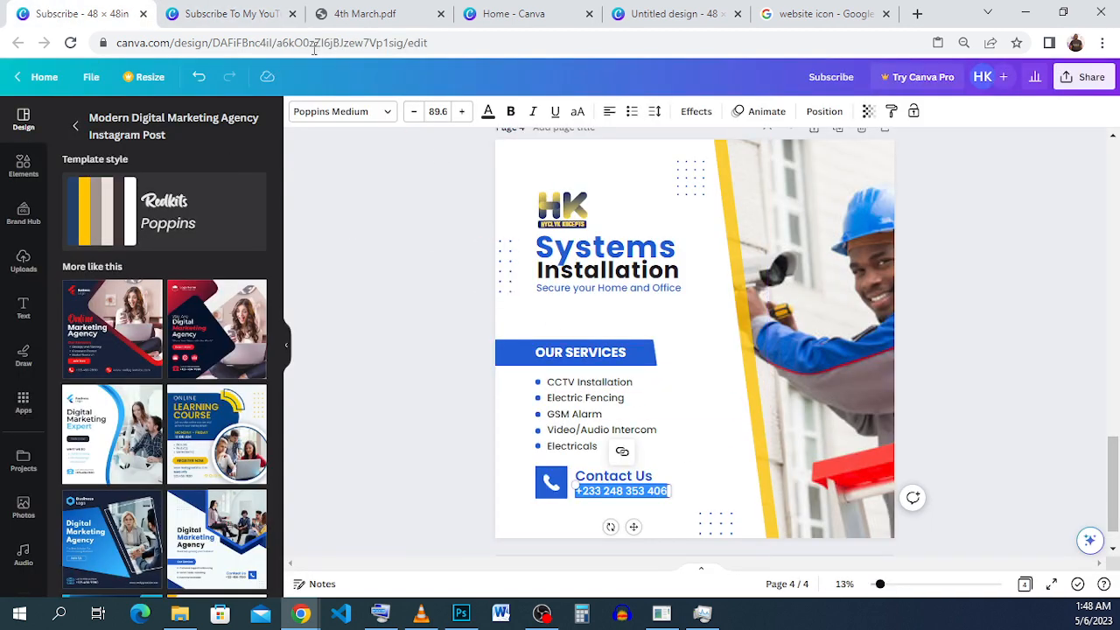
pyautogui.click(229, 14)
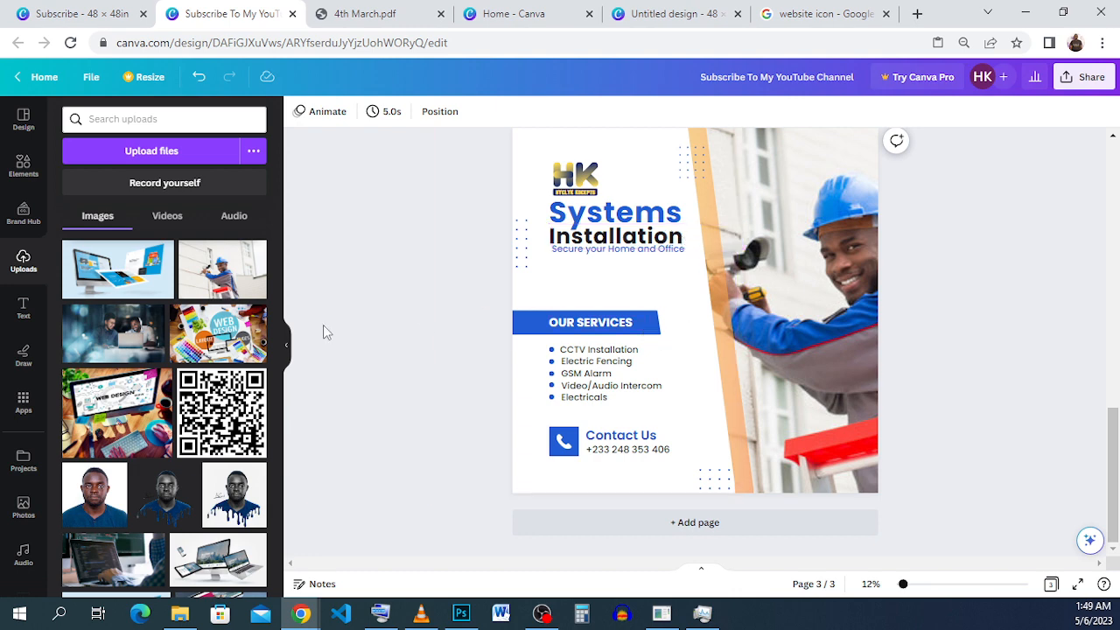
# Find the topographic contour-line pattern among the Circle graphics and add it to page 3.
pyautogui.click(32, 175)
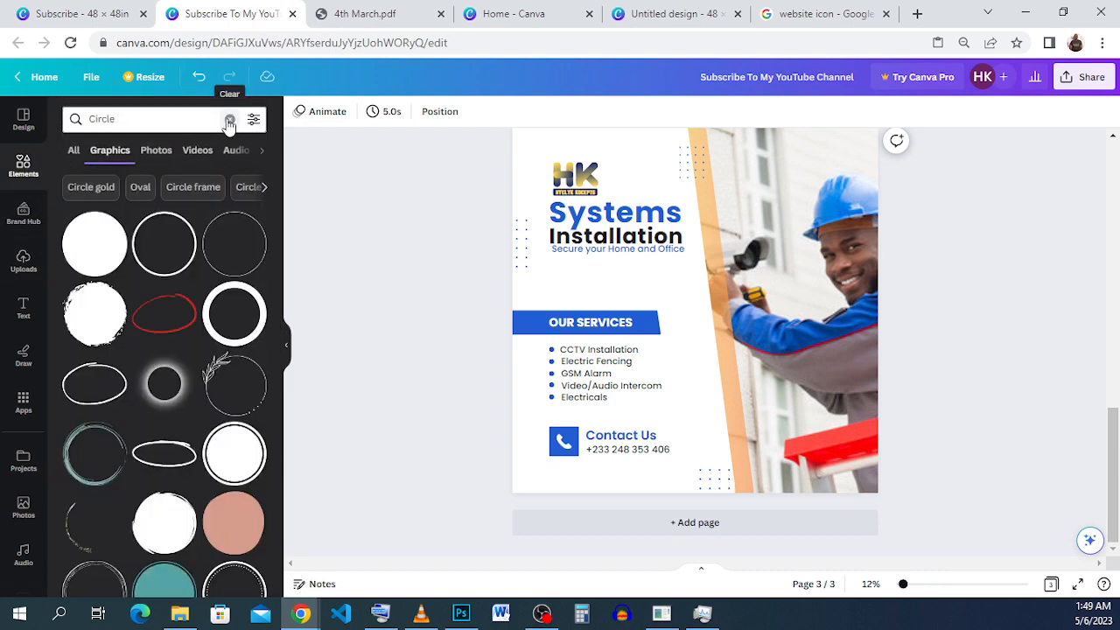
pyautogui.click(229, 122)
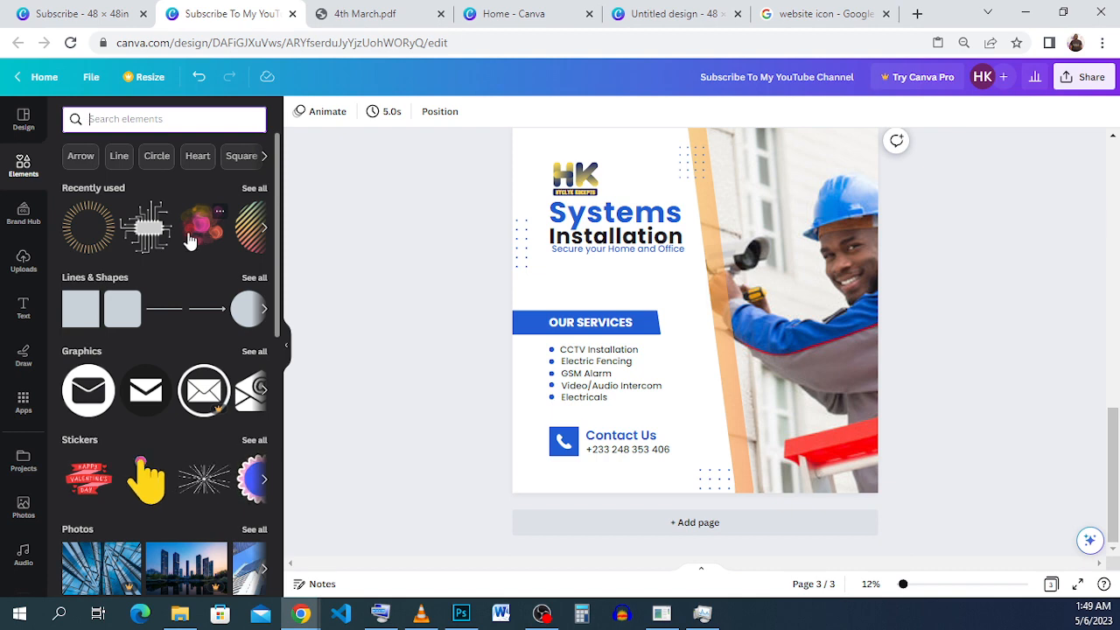
pyautogui.click(159, 164)
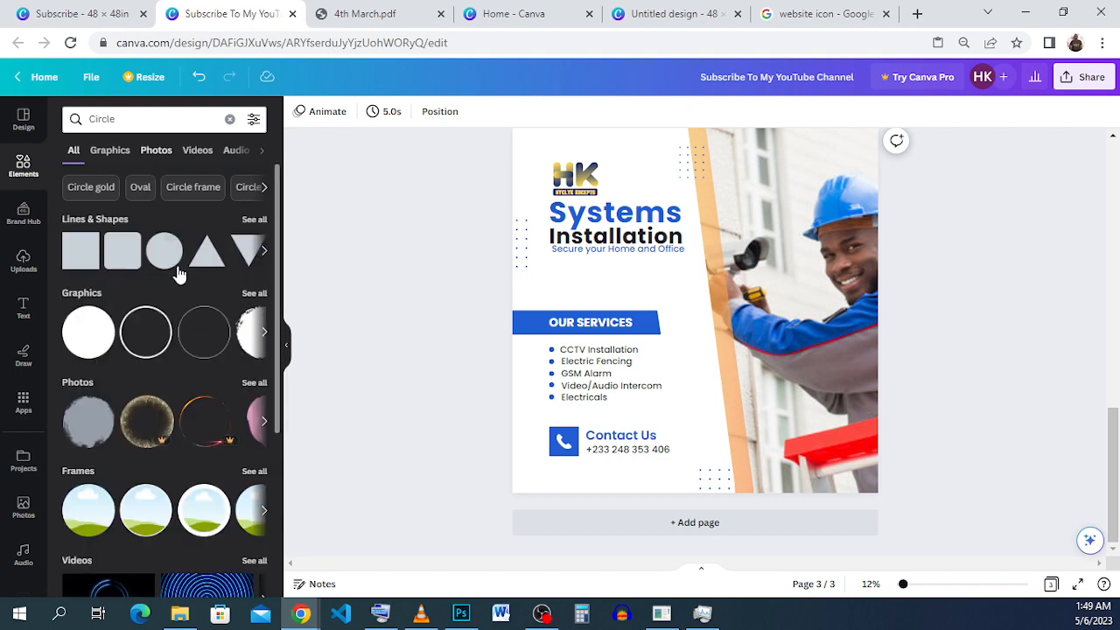
pyautogui.click(254, 295)
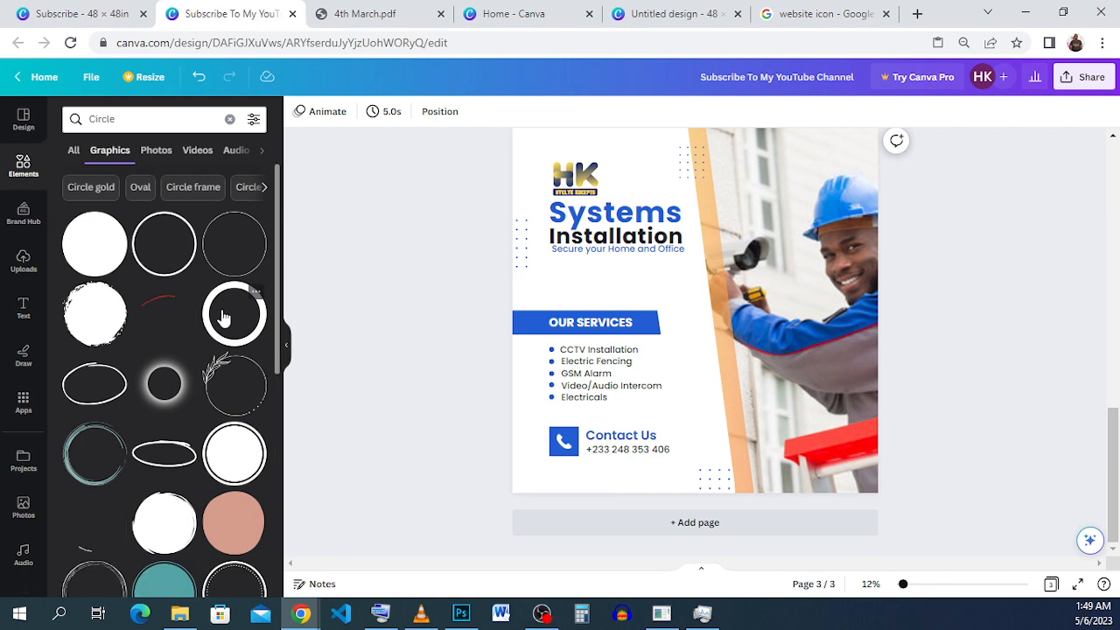
pyautogui.scroll(-5, 223, 317)
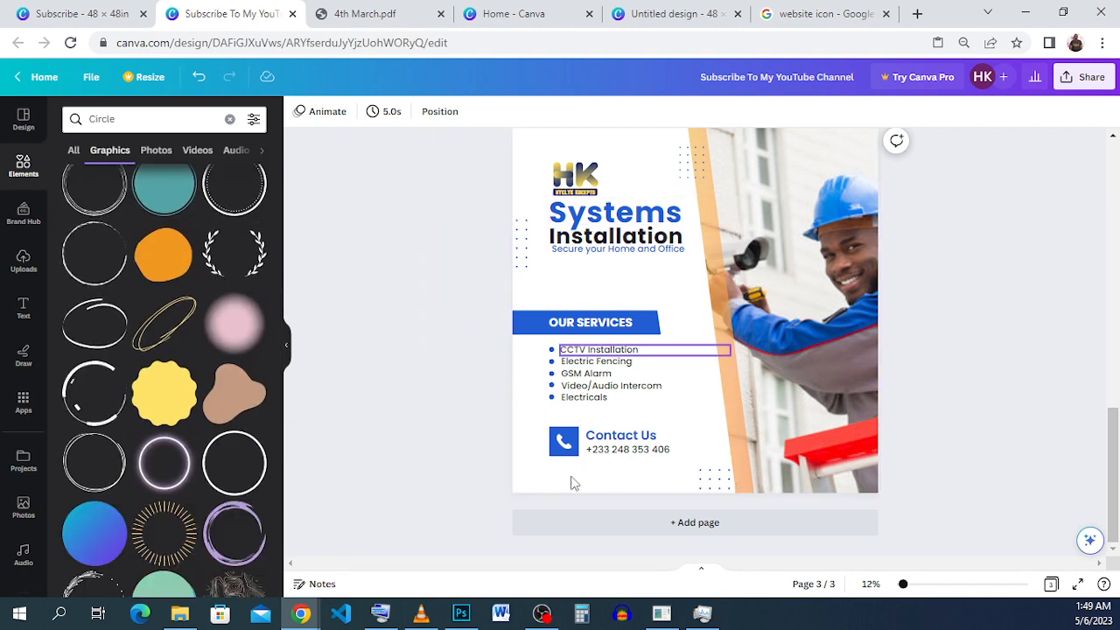
pyautogui.scroll(-3, 192, 446)
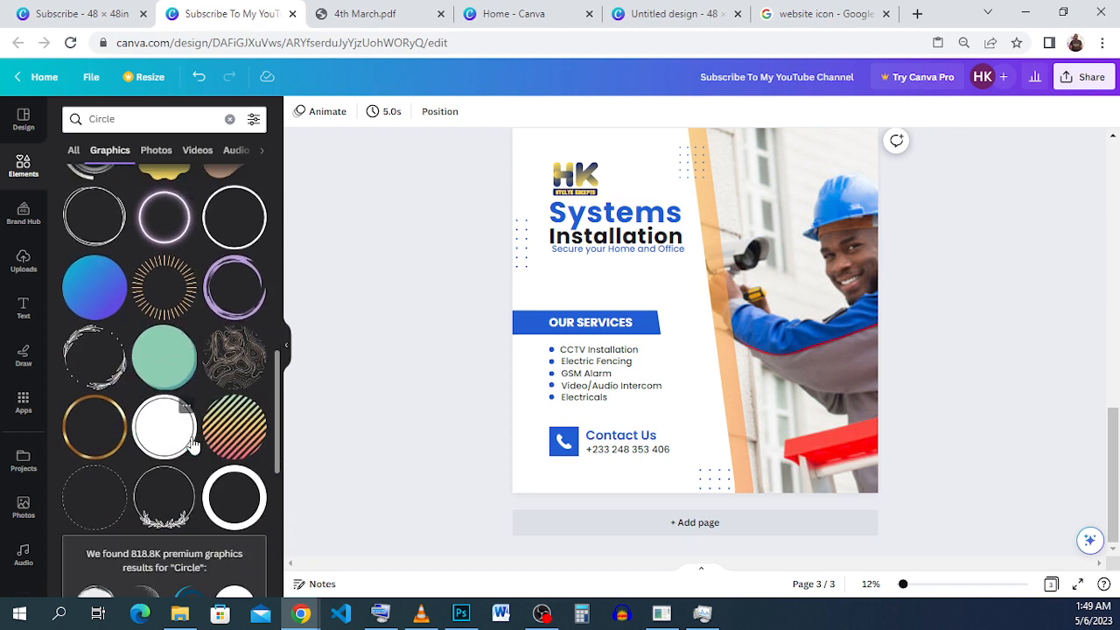
pyautogui.click(233, 368)
# Enlarge the contour-line graphic to about 59.8 by 59.6 in, rotate it to -8.5°, and place it over the white slanted panel.
pyautogui.moveTo(722, 342); pyautogui.dragTo(569, 177)
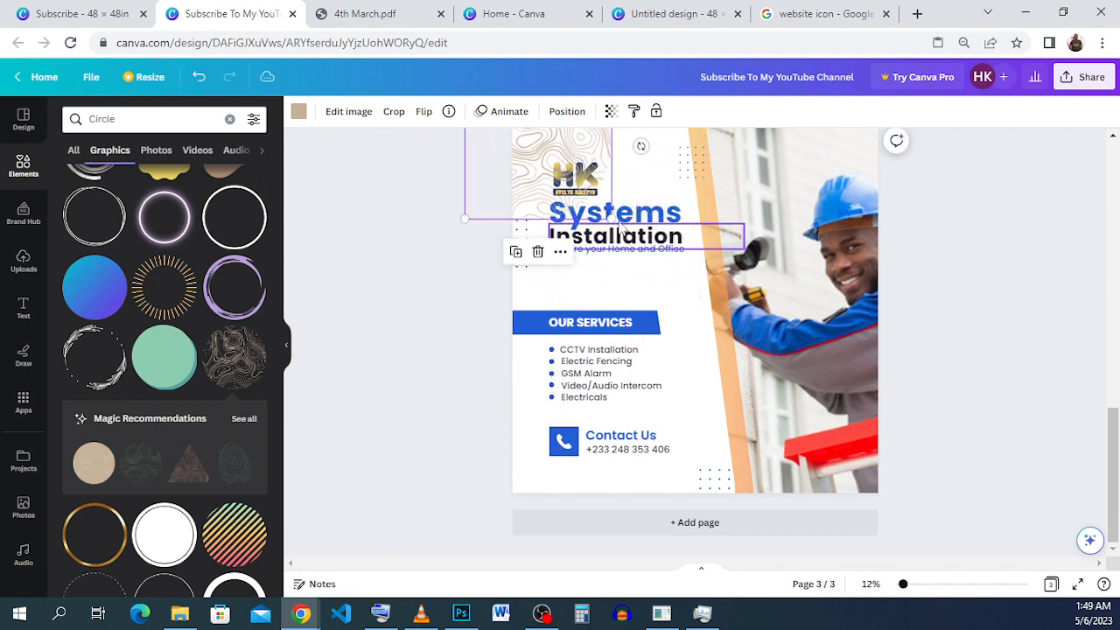
pyautogui.moveTo(613, 218); pyautogui.dragTo(836, 611)
pyautogui.moveTo(826, 459); pyautogui.dragTo(594, 448)
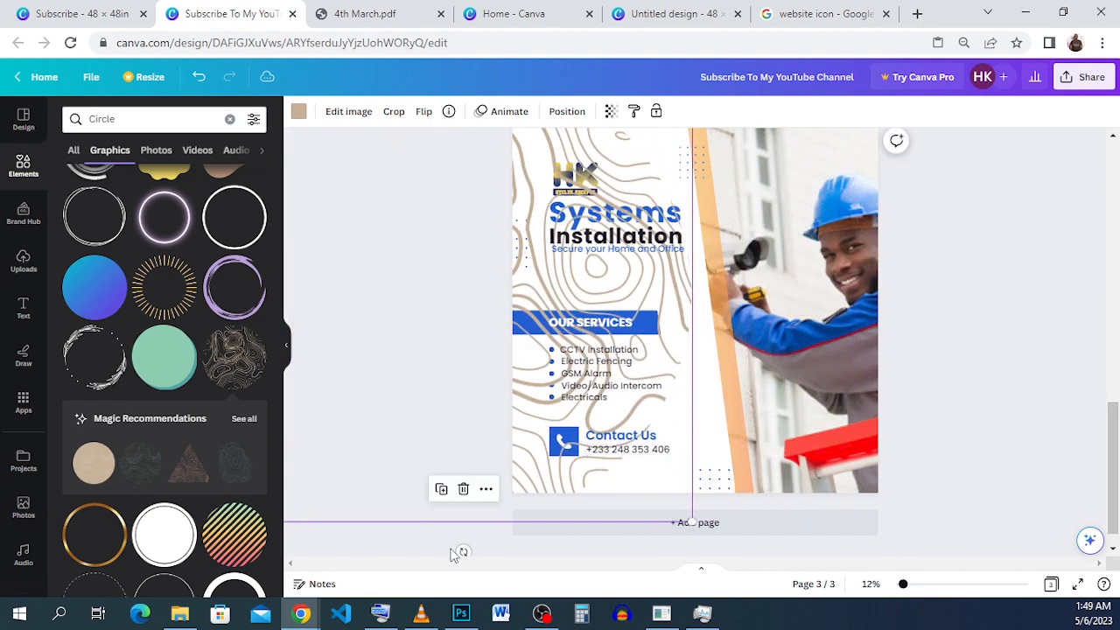
pyautogui.moveTo(462, 552); pyautogui.dragTo(501, 549)
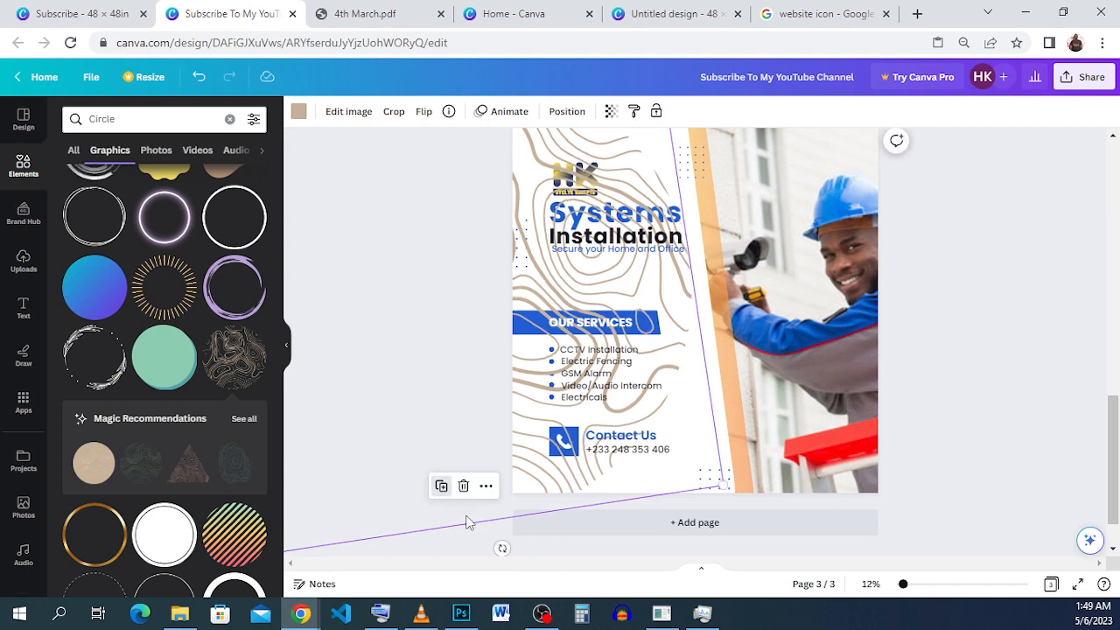
pyautogui.moveTo(422, 400); pyautogui.dragTo(441, 416)
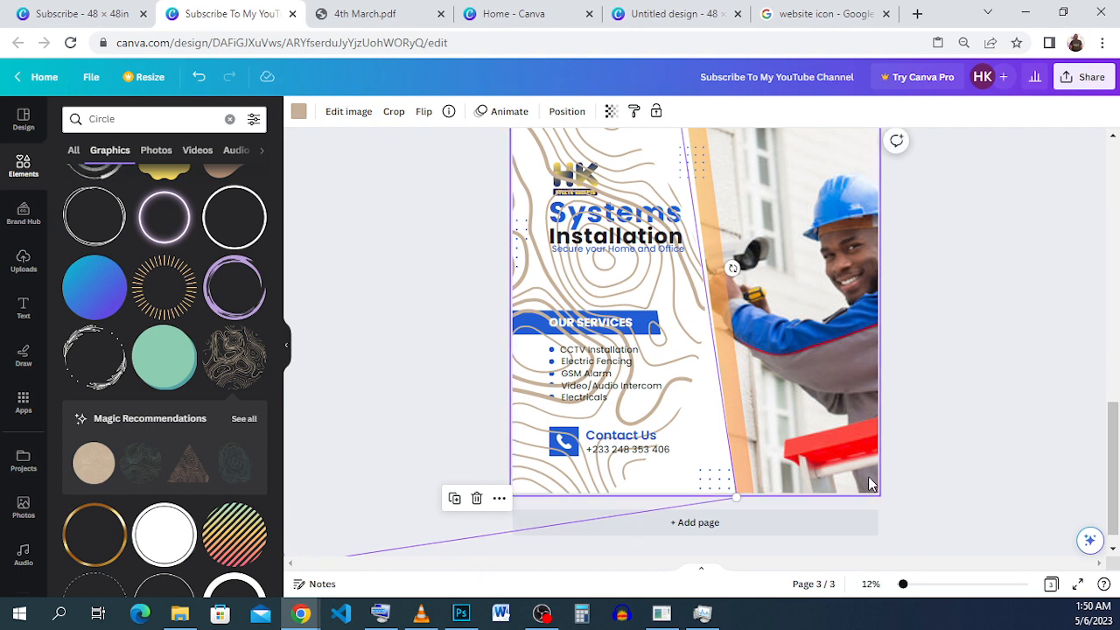
pyautogui.scroll(3, 901, 468)
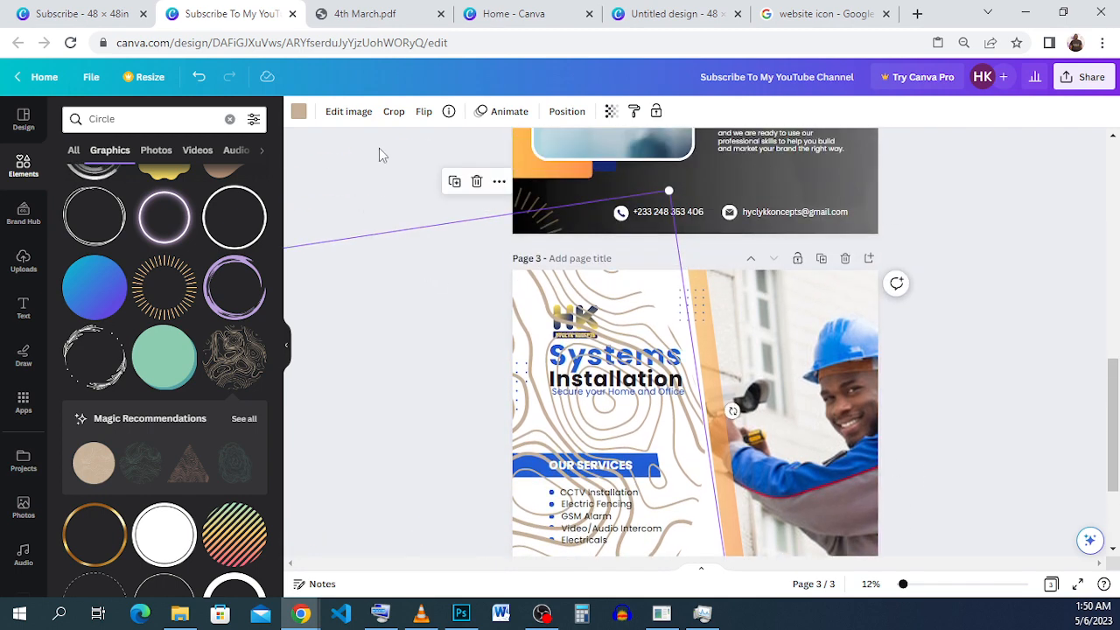
# Send the contour-line graphic to the back and bring it forward until it sits above the white panel but behind the services banner.
pyautogui.click(566, 112)
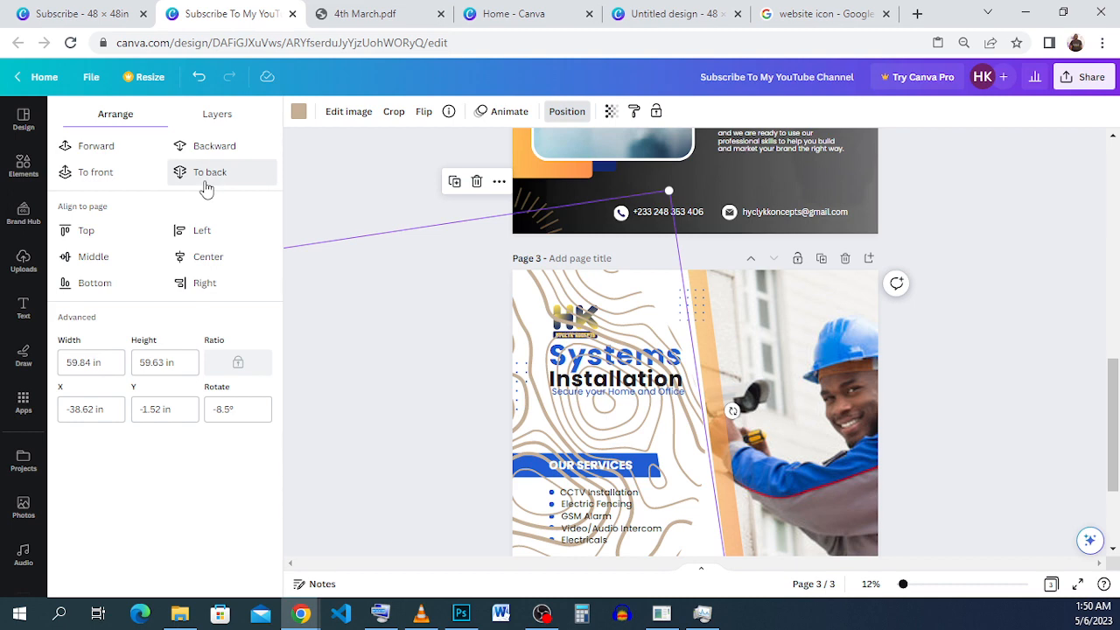
pyautogui.click(206, 187)
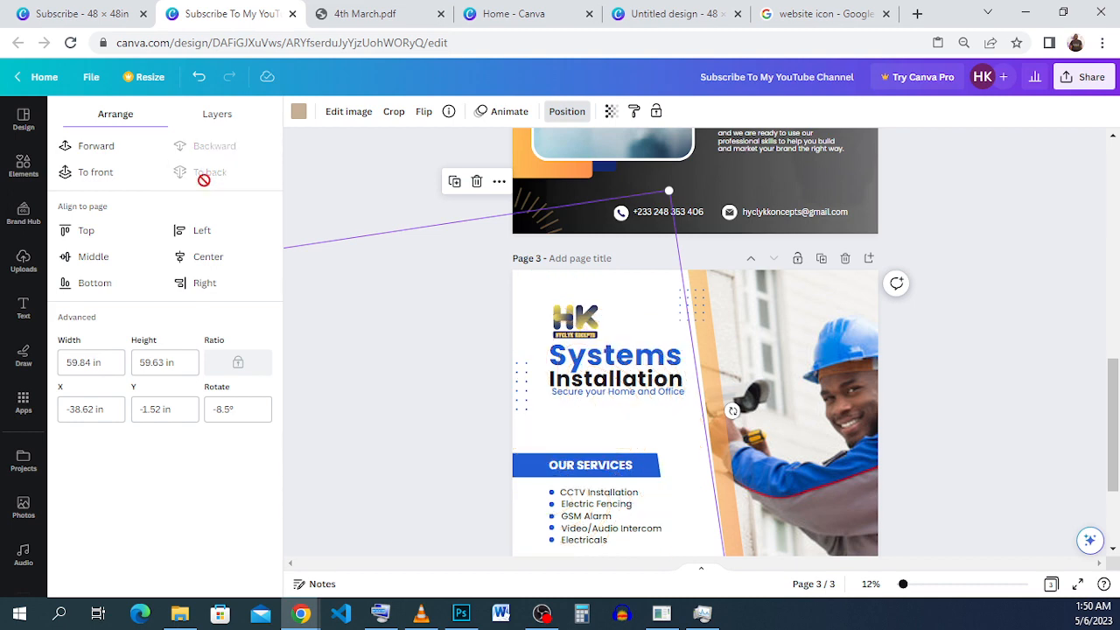
pyautogui.click(73, 156)
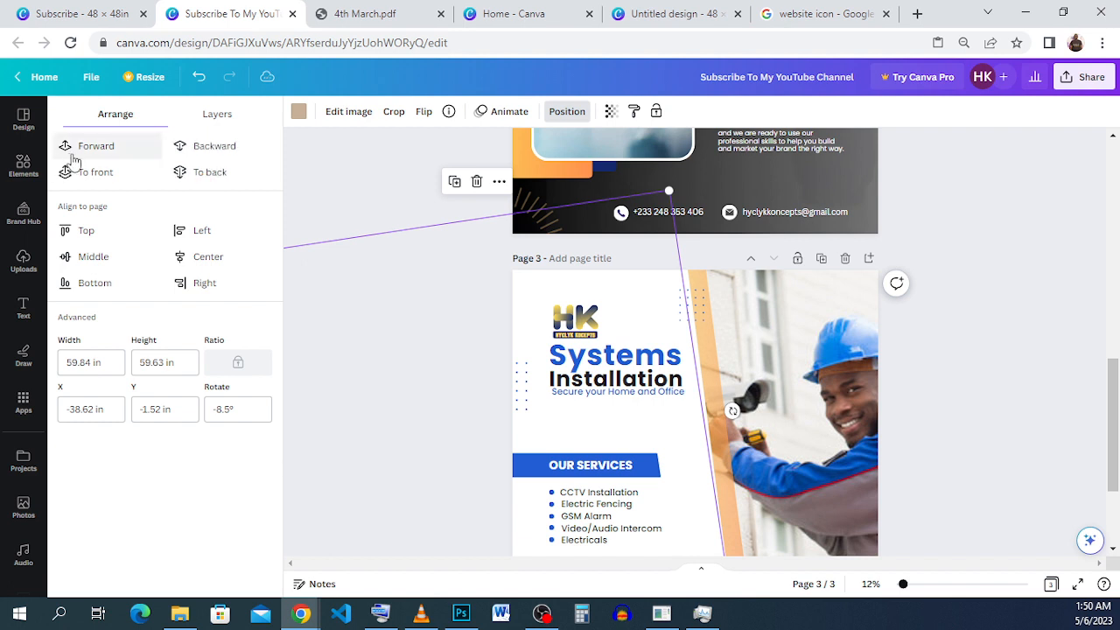
pyautogui.click(74, 161)
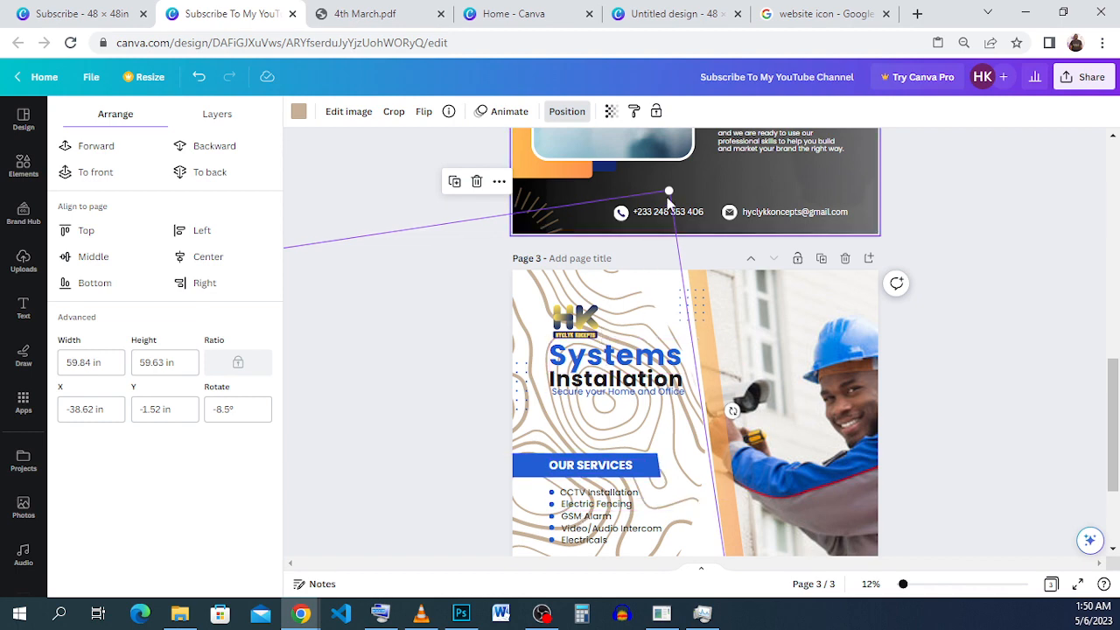
# Enlarge the contour-line graphic slightly to about 60.7 by 60.5 in and set its transparency to 9.
pyautogui.moveTo(668, 189); pyautogui.dragTo(705, 210)
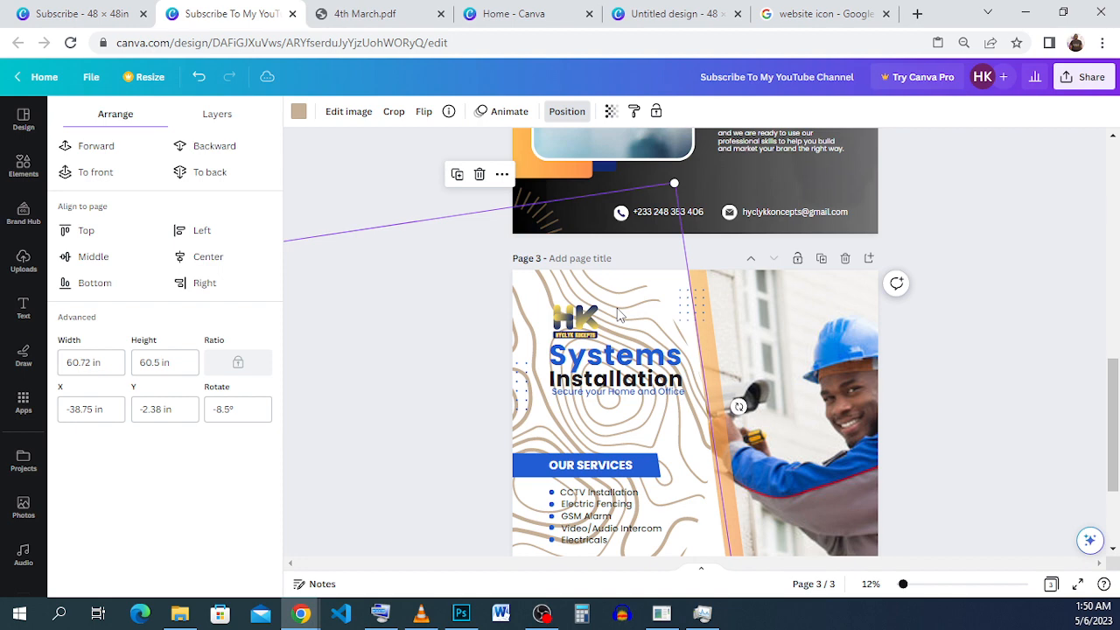
pyautogui.click(610, 111)
pyautogui.click(493, 164)
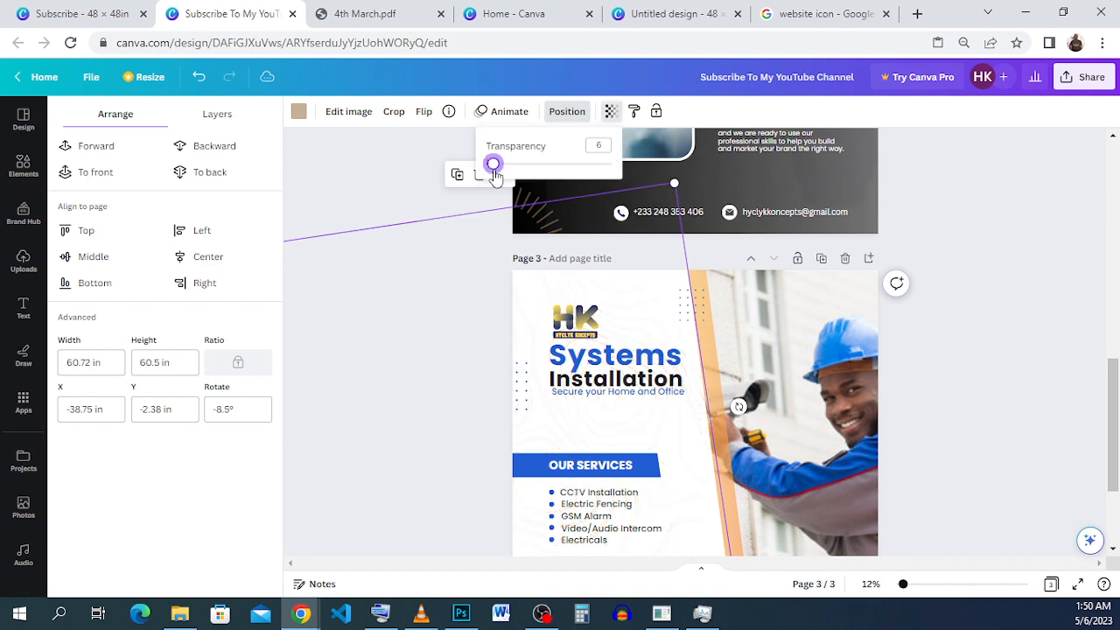
pyautogui.moveTo(495, 174); pyautogui.dragTo(498, 175)
pyautogui.scroll(-2, 744, 306)
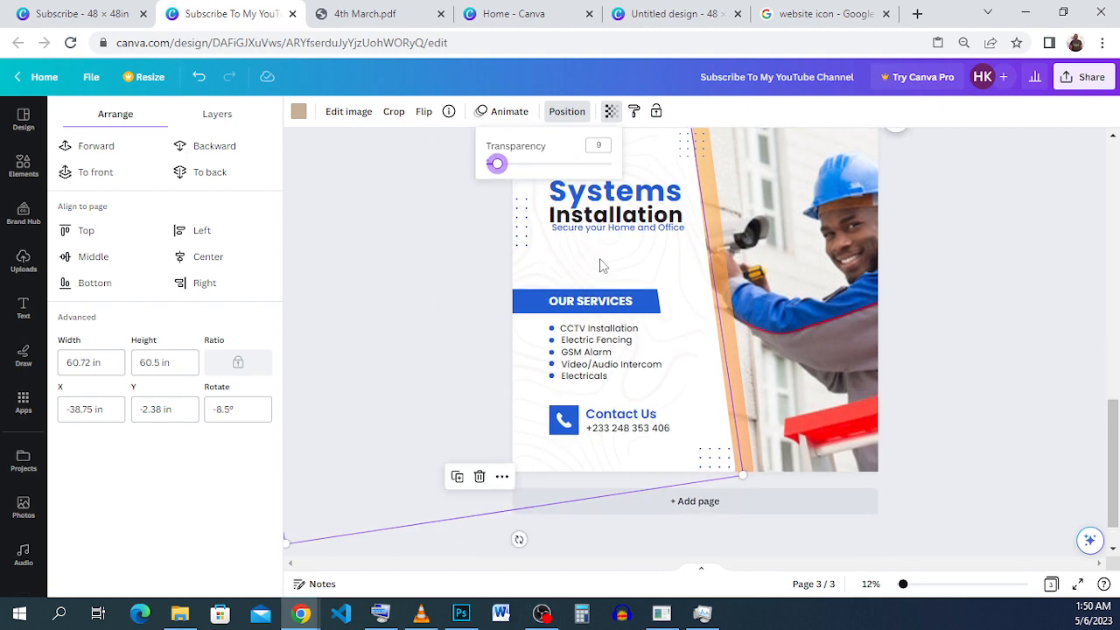
pyautogui.click(978, 400)
pyautogui.click(976, 399)
pyautogui.click(916, 372)
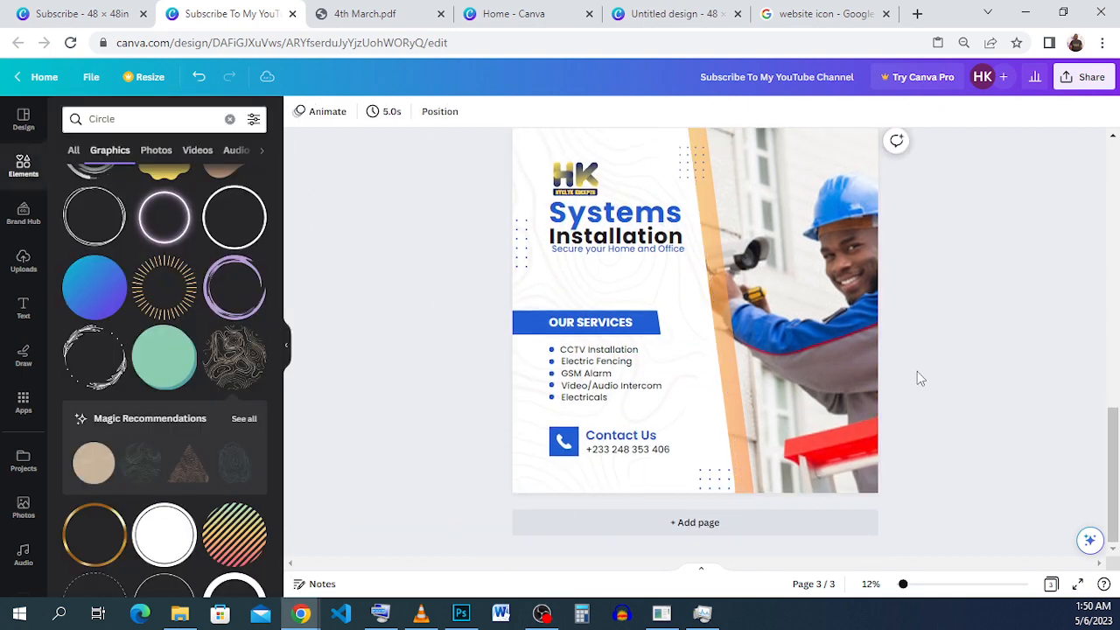
pyautogui.scroll(1, 914, 378)
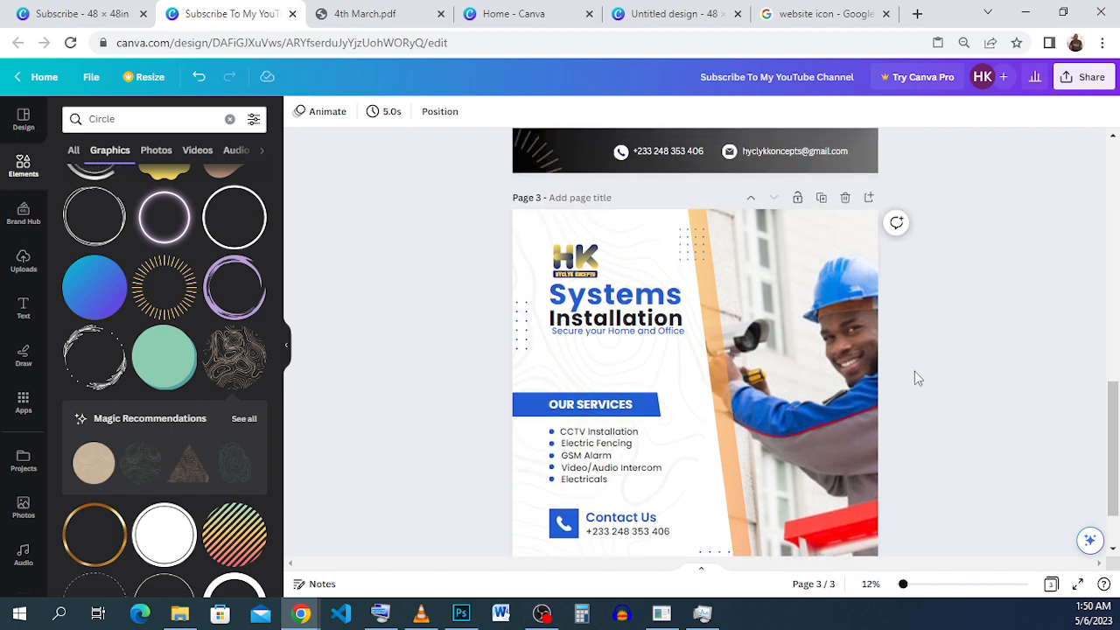
pyautogui.scroll(-1, 917, 378)
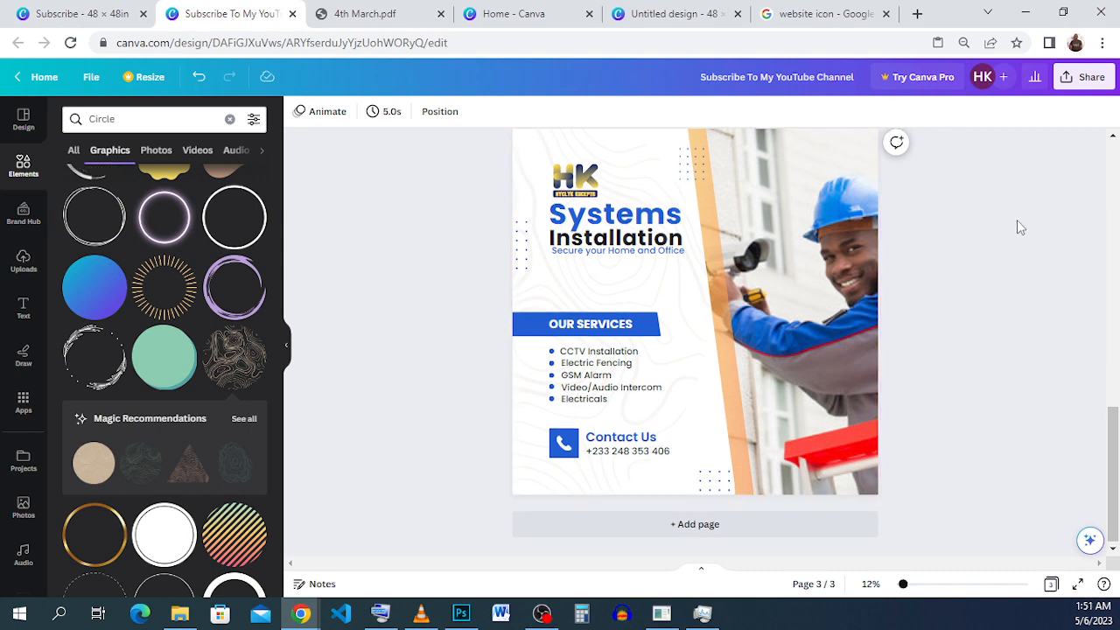
pyautogui.scroll(1, 1017, 220)
pyautogui.scroll(-1, 1016, 220)
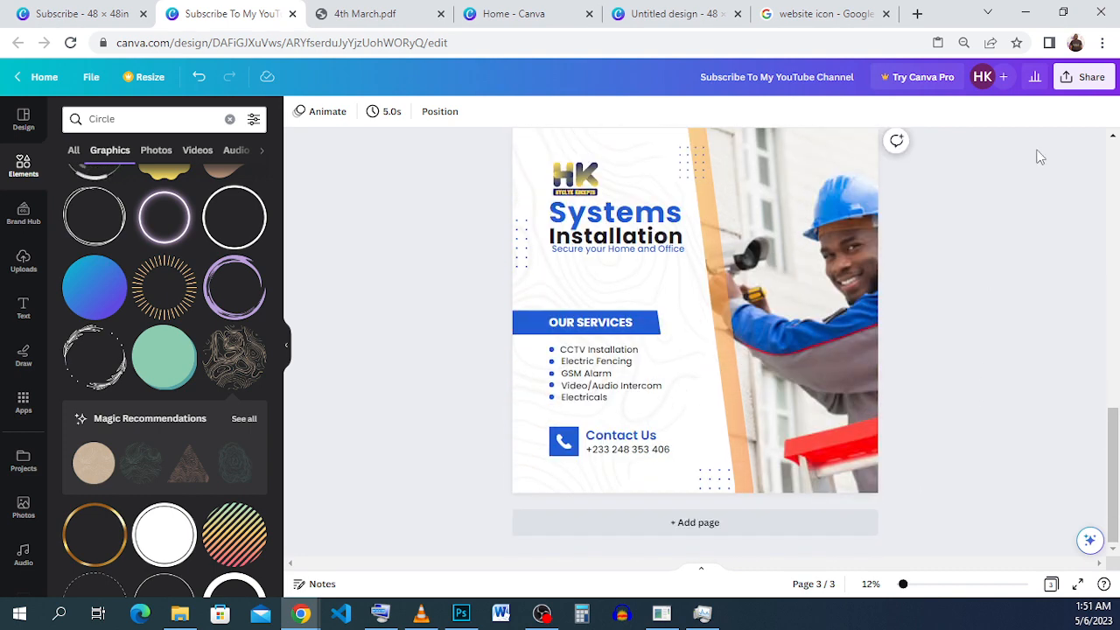
# Open the design's download options and set the file type to JPG.
pyautogui.click(1087, 77)
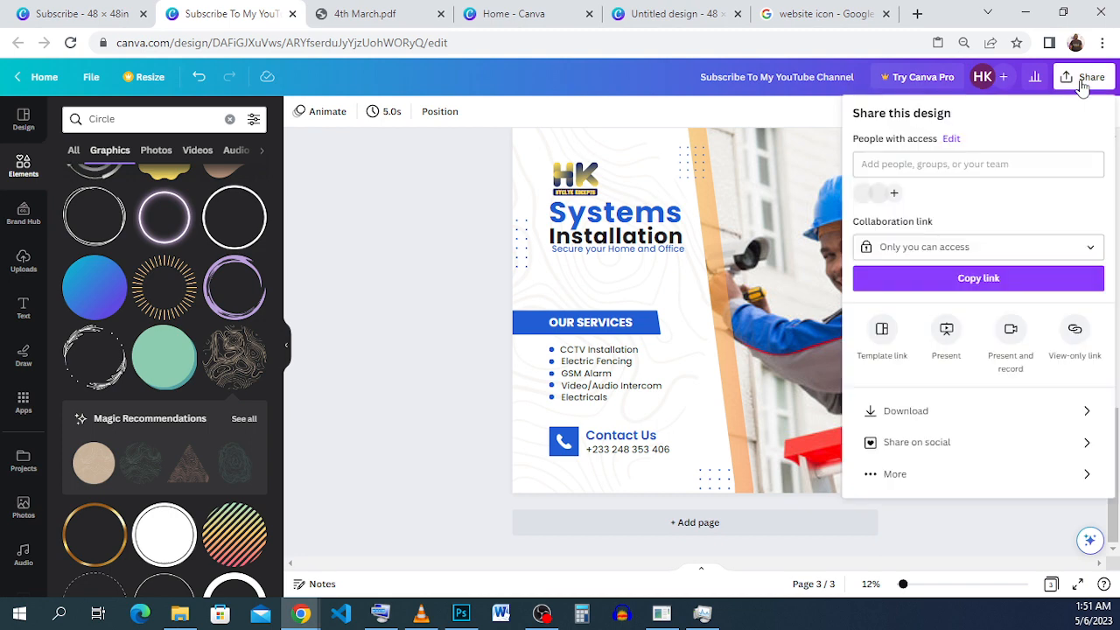
pyautogui.click(910, 412)
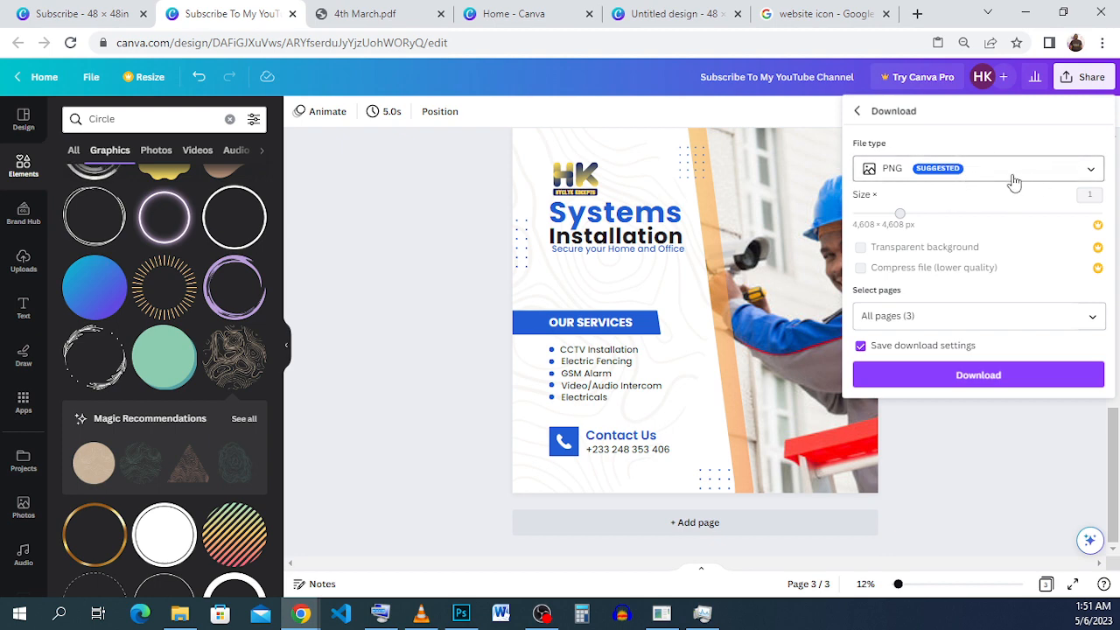
pyautogui.click(1011, 180)
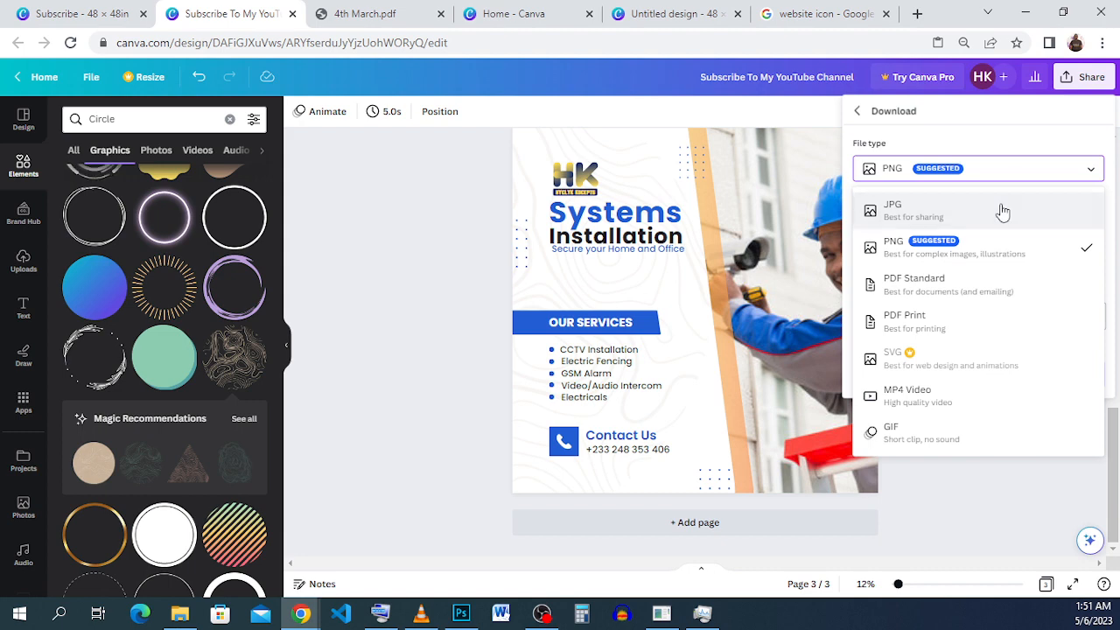
pyautogui.click(986, 214)
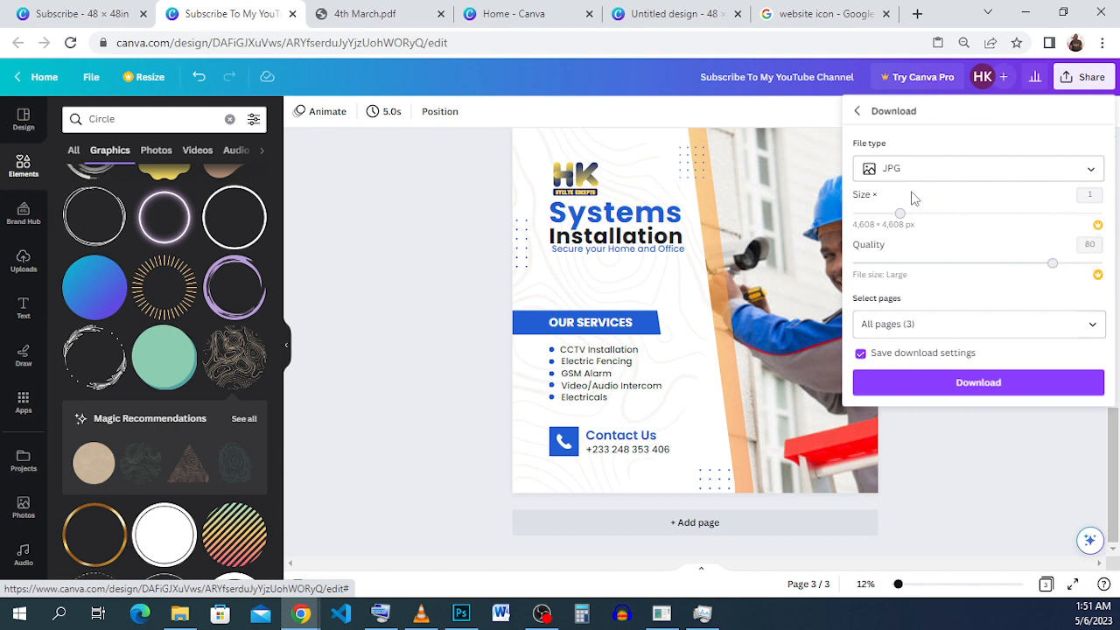
# Deselect all pages for the download and select only page 3.
pyautogui.click(952, 325)
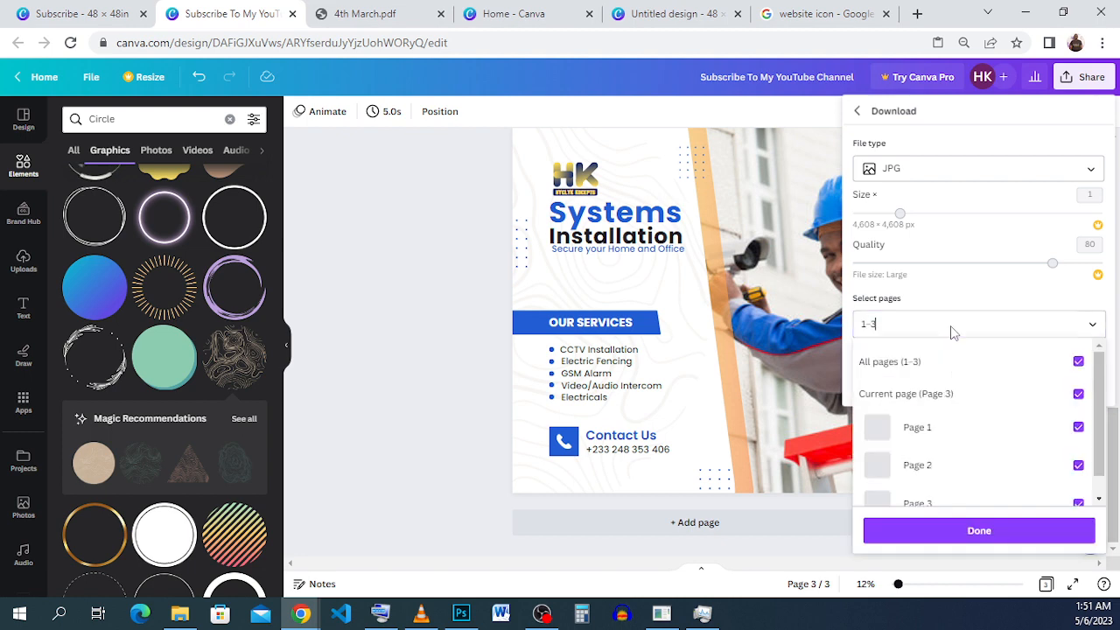
pyautogui.click(951, 325)
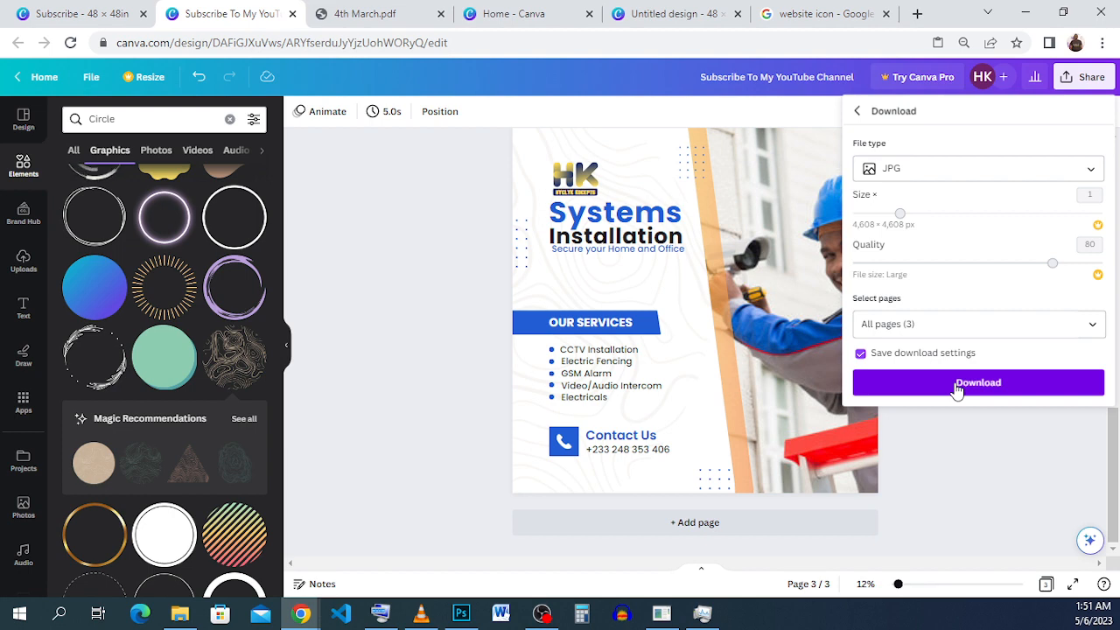
pyautogui.click(955, 331)
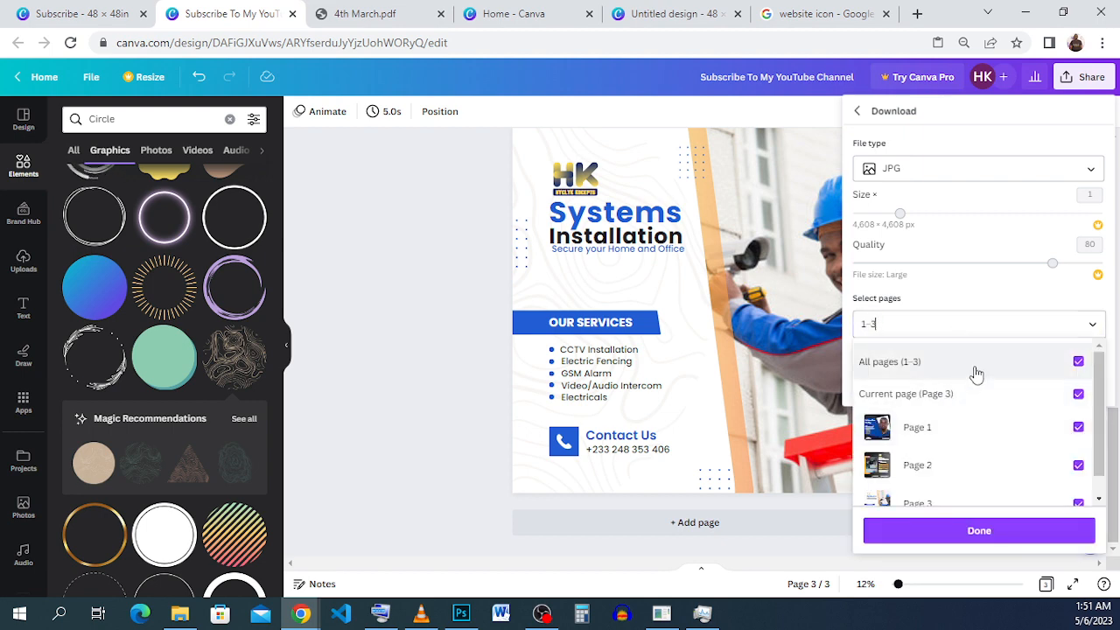
pyautogui.click(976, 374)
pyautogui.click(971, 316)
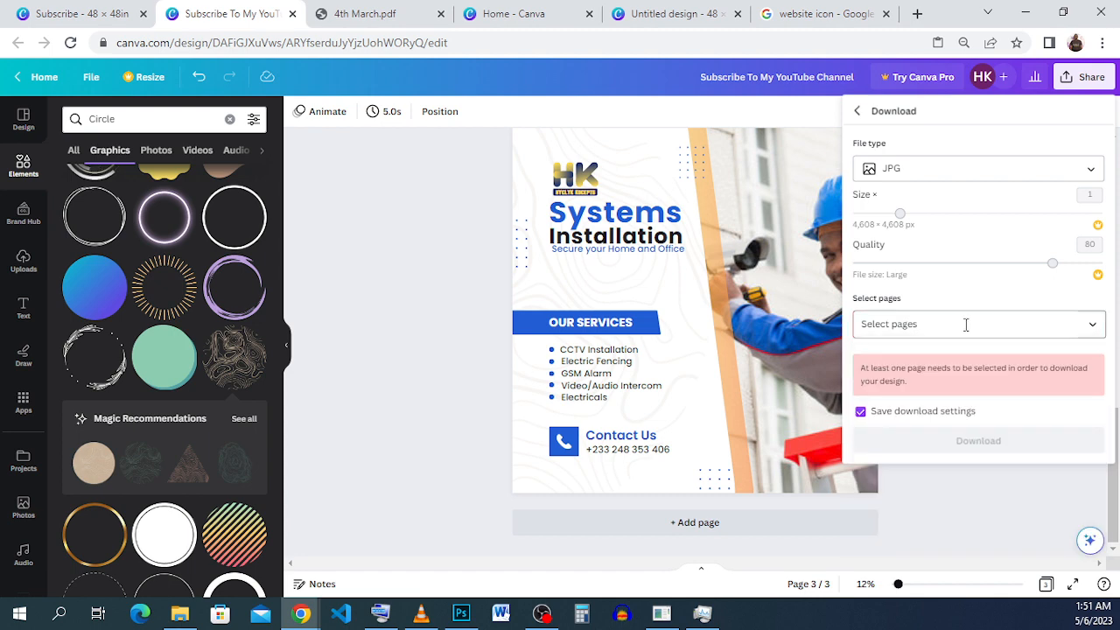
pyautogui.click(966, 330)
pyautogui.scroll(-1, 980, 433)
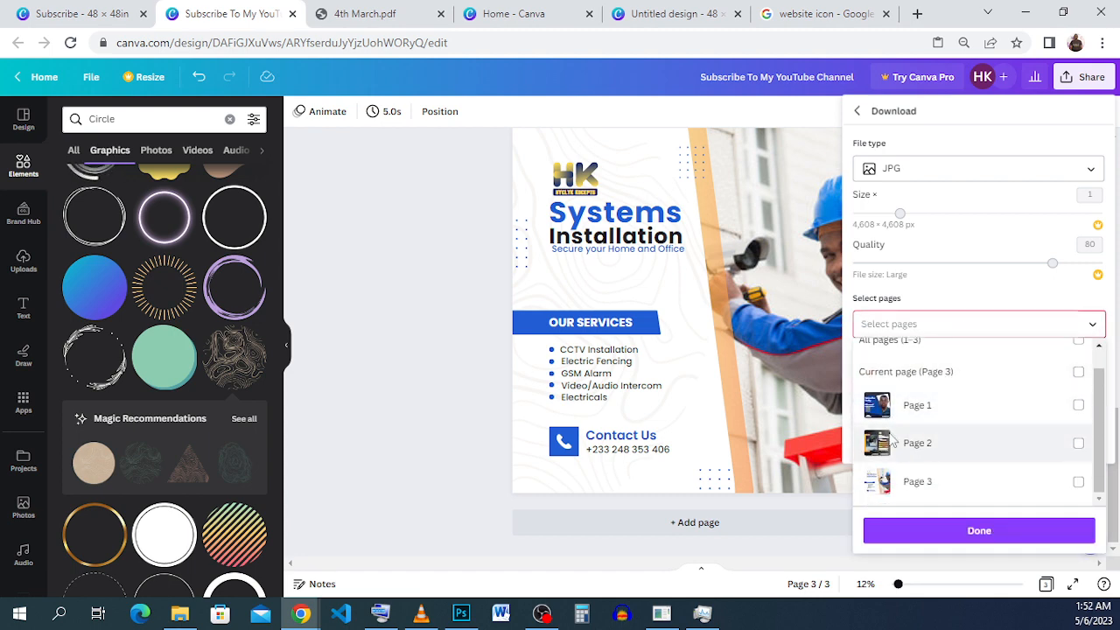
pyautogui.click(982, 495)
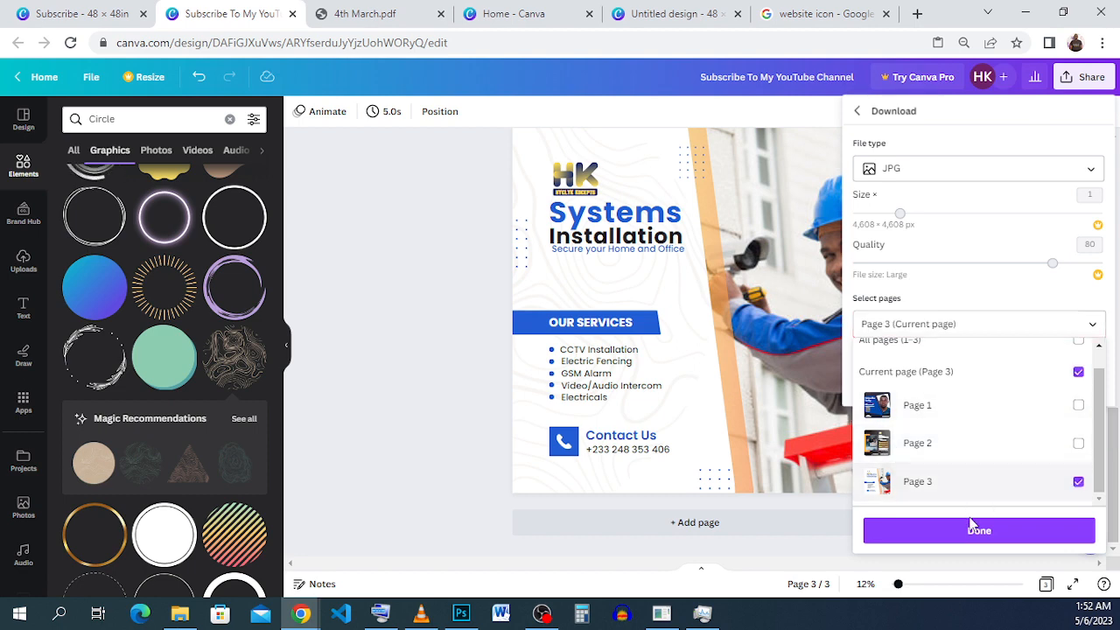
pyautogui.click(973, 527)
# Export the flyer as a free watermarked draft, dismiss the file save dialog without saving, and close the download notice.
pyautogui.click(994, 385)
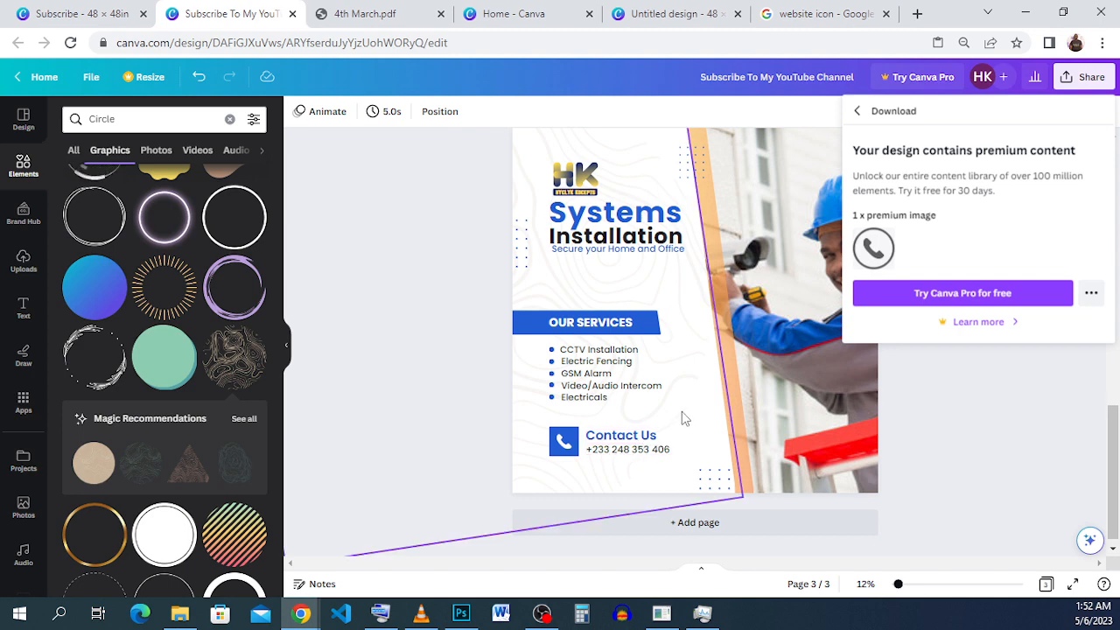
pyautogui.click(1092, 297)
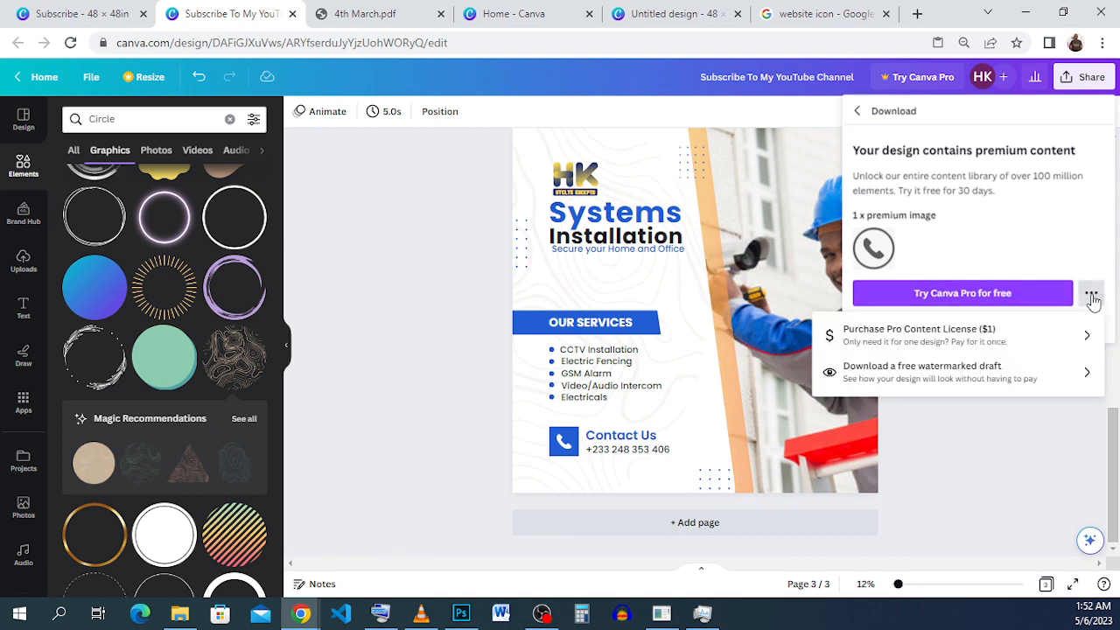
pyautogui.click(964, 383)
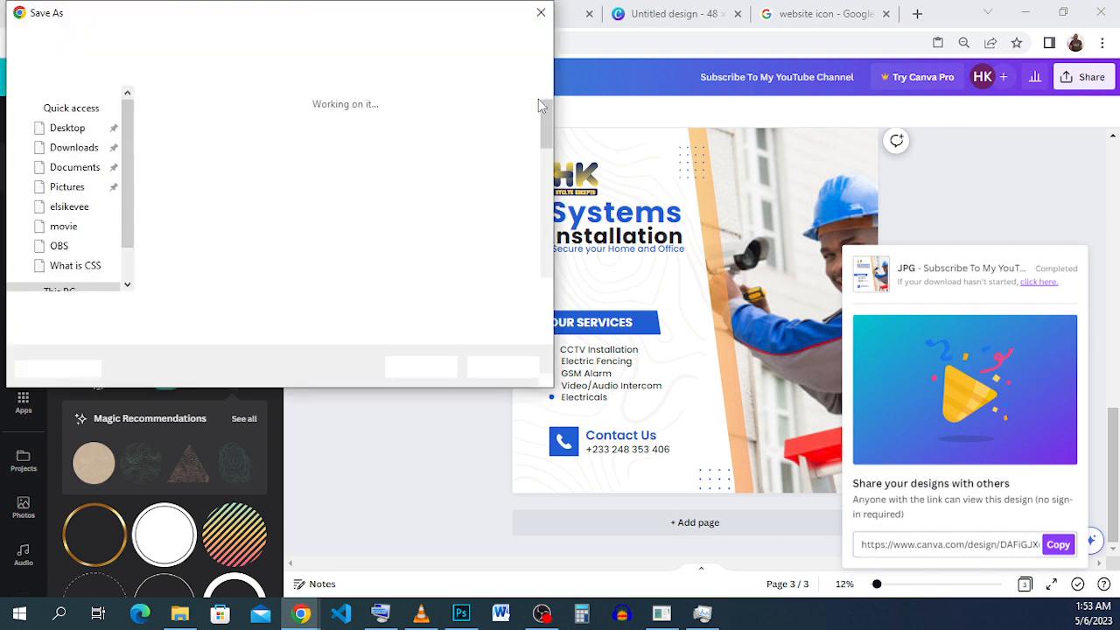
pyautogui.click(541, 12)
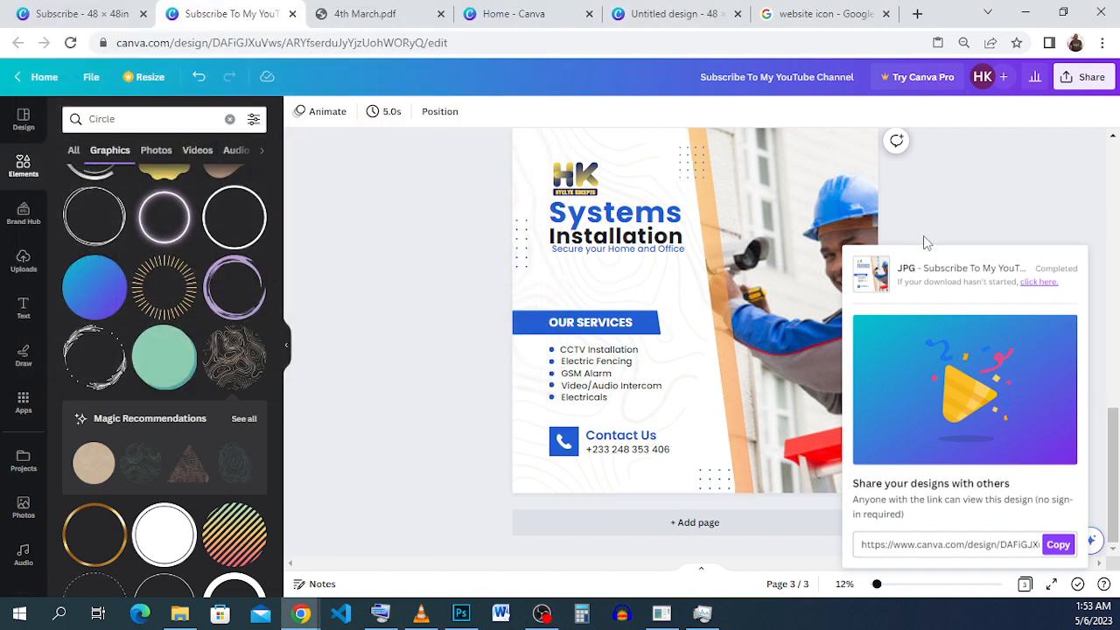
pyautogui.click(968, 226)
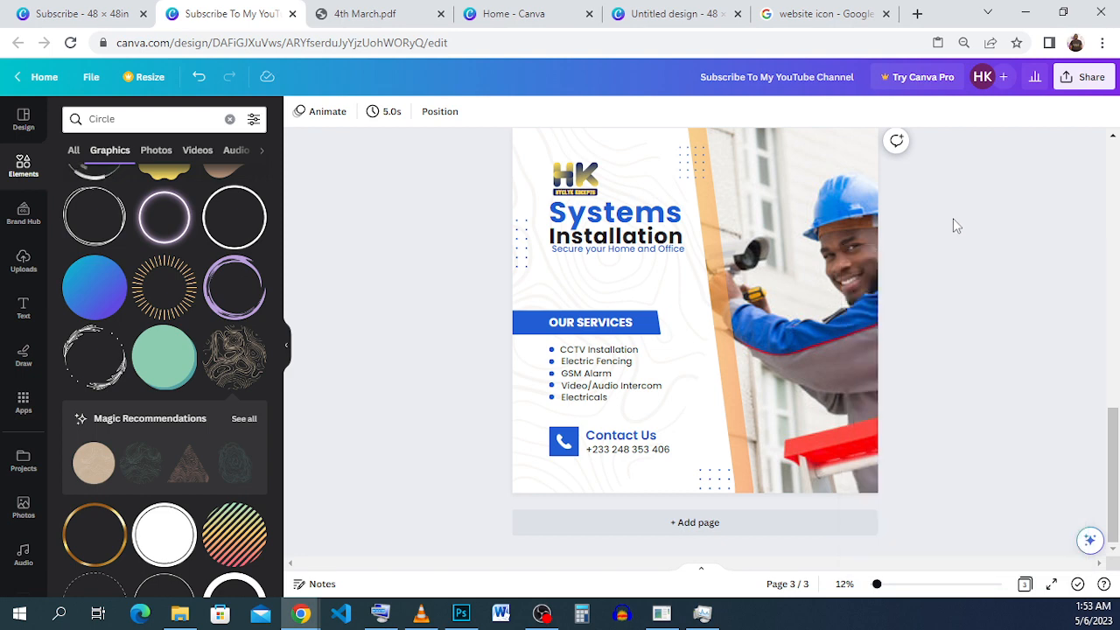